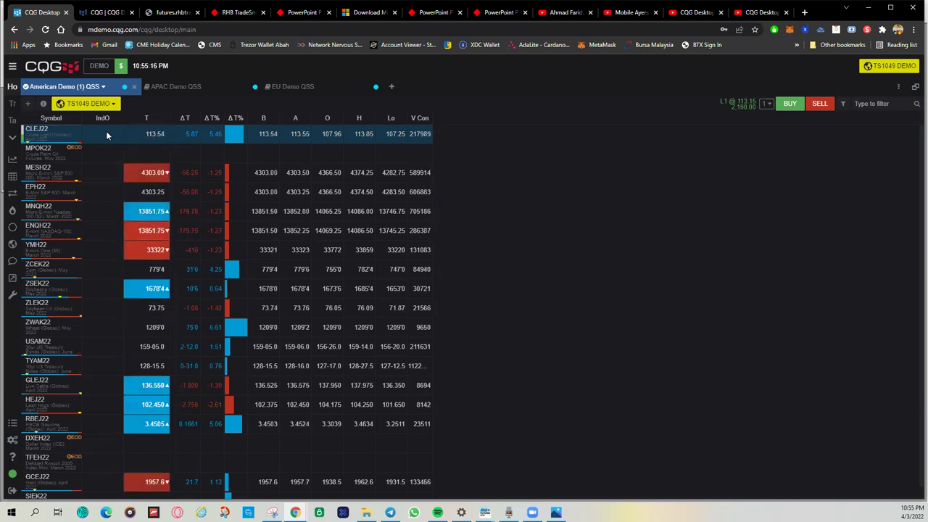
Restore the quote board to the multi-pane trading layout, and switch to the GTS platform, unlocking it with the account password
left_click(916, 87)
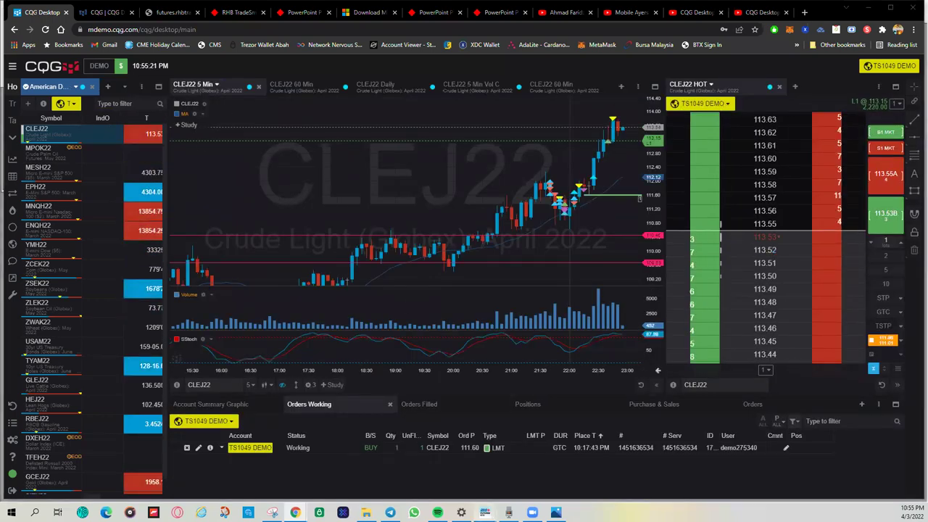
mouse_move(485, 512)
left_click(509, 474)
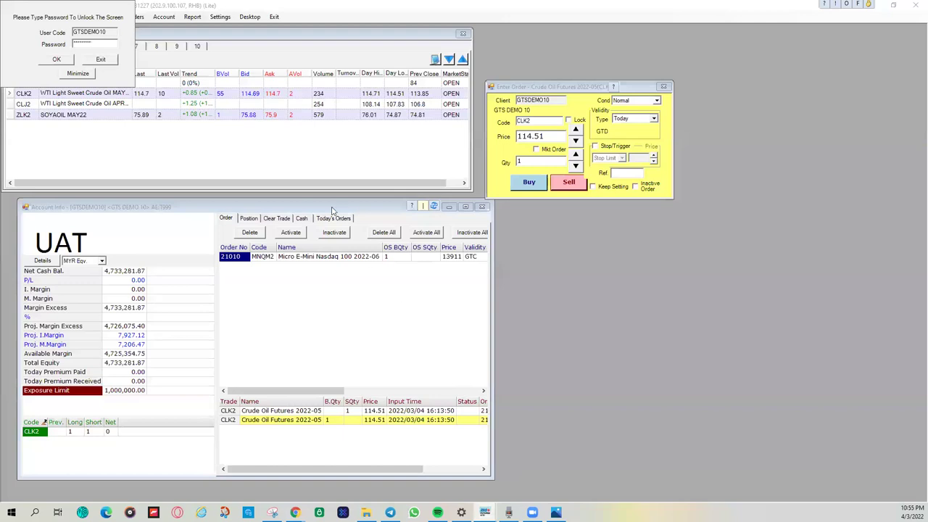
left_click(55, 60)
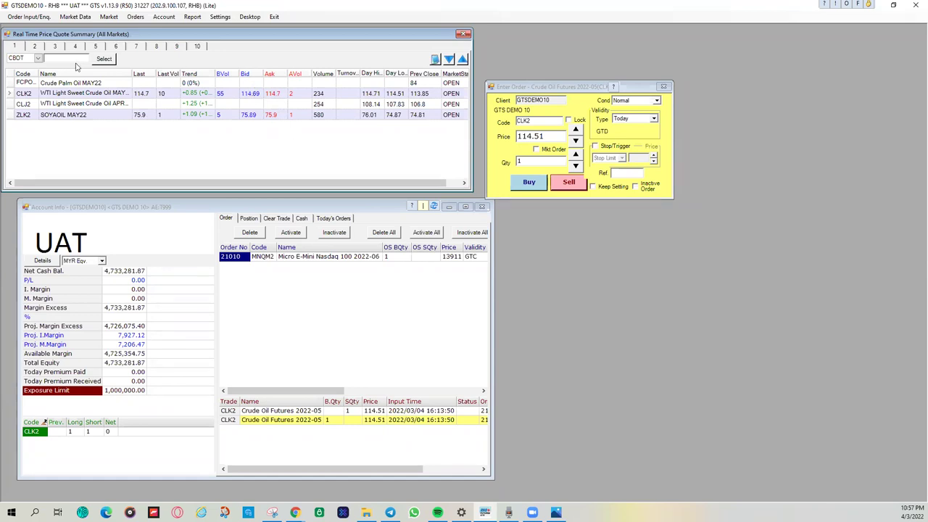
Show the price depth for CLK2, WTI Light Sweet Crude Oil MAY22, and close the depth window again
right_click(102, 97)
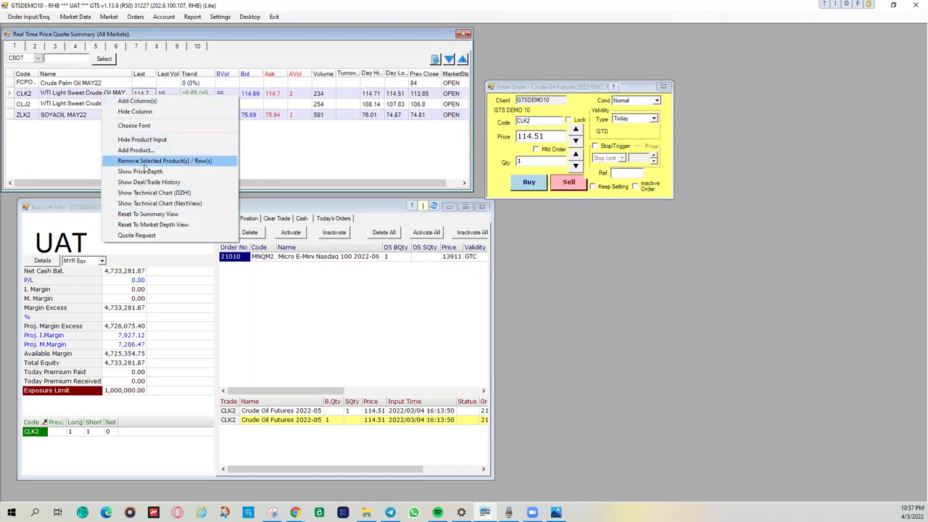
left_click(142, 172)
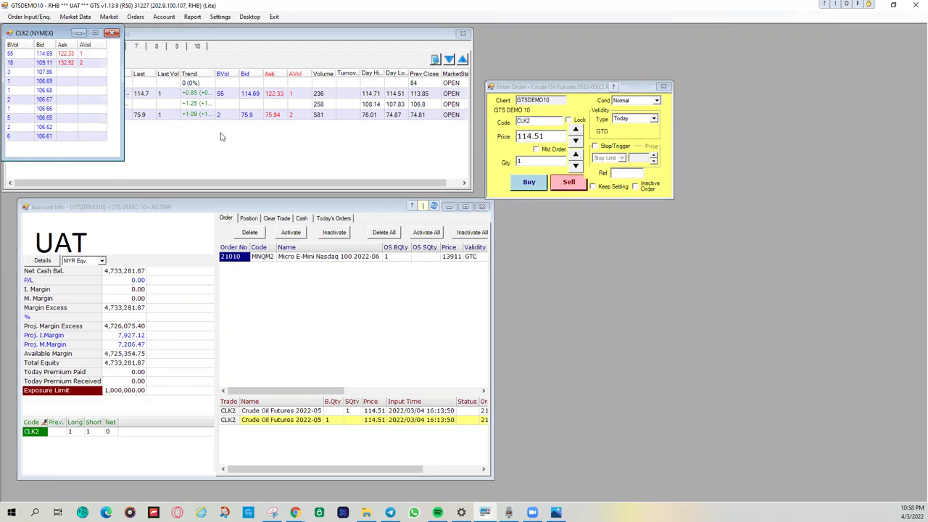
left_click(112, 35)
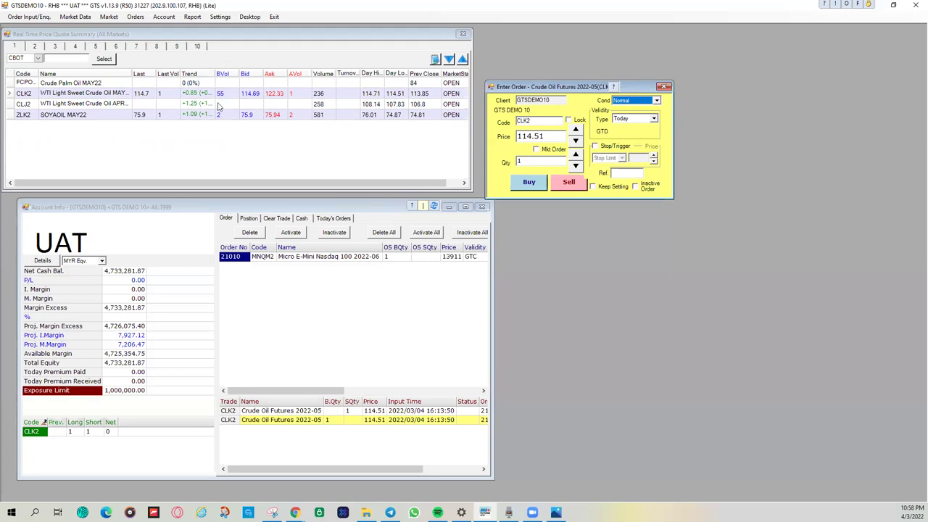
Widen the Trend column in the quote summary, and close the quote summary, Account Info and Enter Order windows
left_click_drag(213, 73, 222, 74)
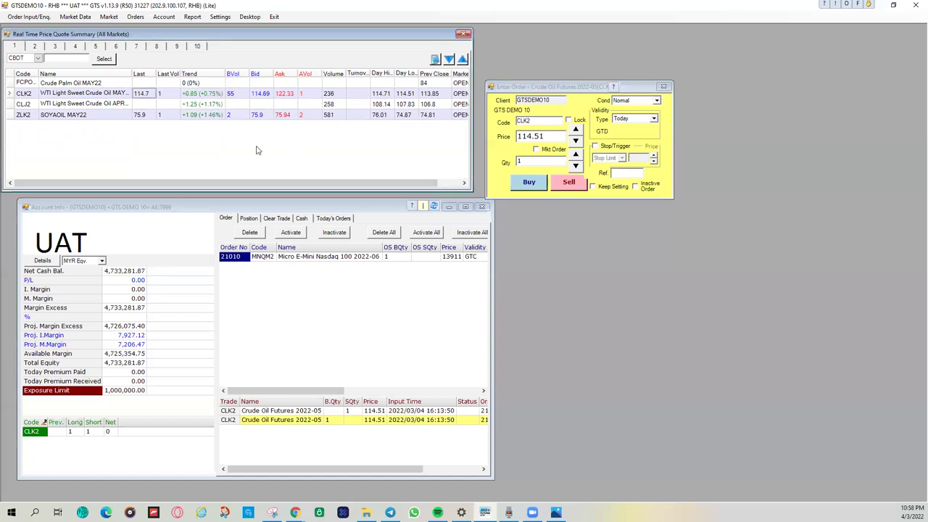
left_click(462, 34)
left_click(481, 207)
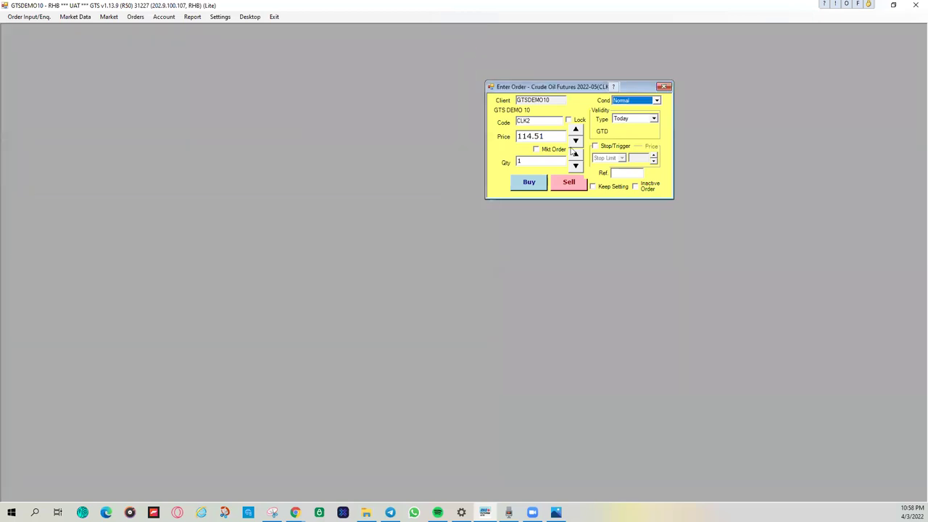
left_click(670, 87)
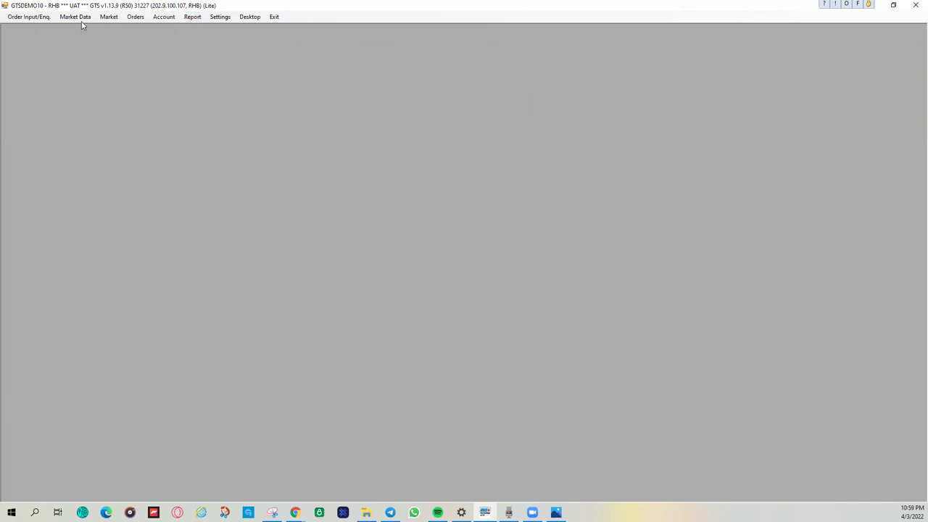
Open Account Info, place it in the lower part of the workspace, and enlarge the window and its margin summary pane
left_click(165, 18)
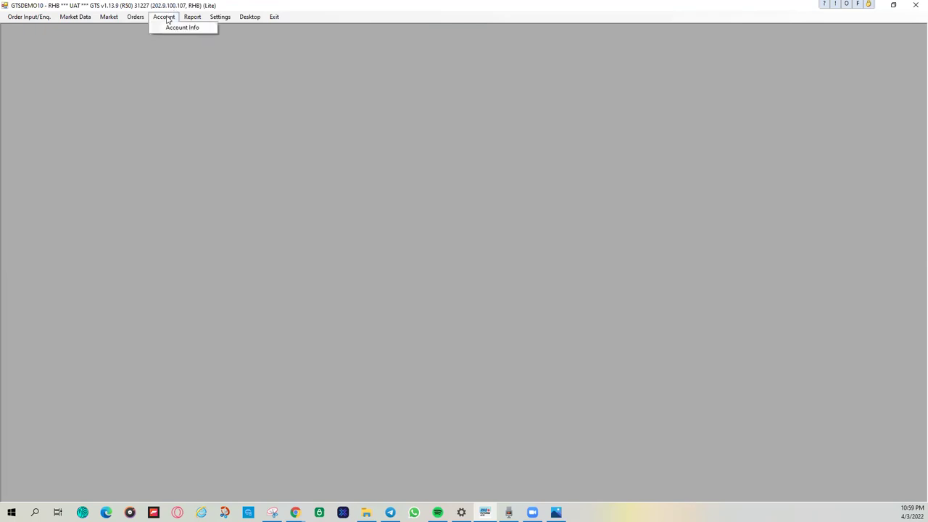
left_click(174, 29)
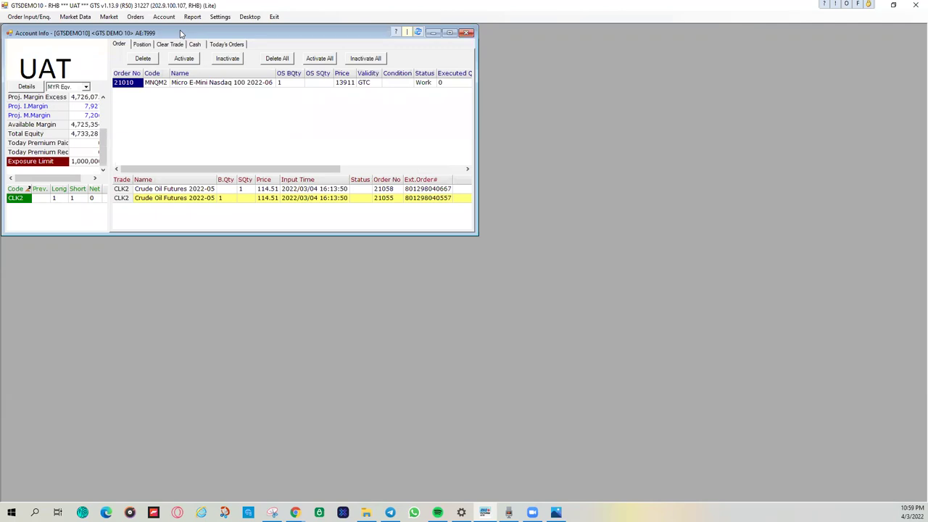
left_click_drag(181, 34, 187, 183)
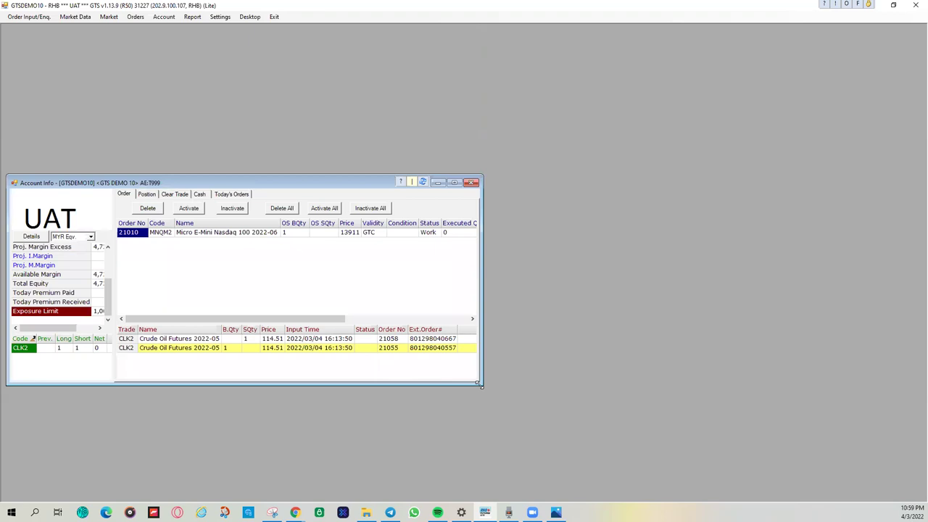
left_click_drag(479, 384, 511, 479)
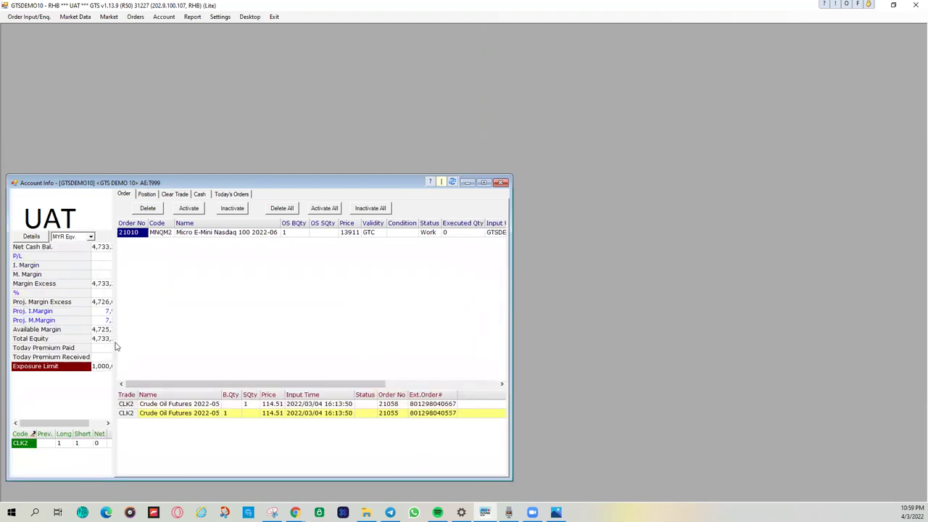
left_click_drag(114, 344, 160, 347)
Lock the Account Info window's position and size, and release the lock again
right_click(205, 184)
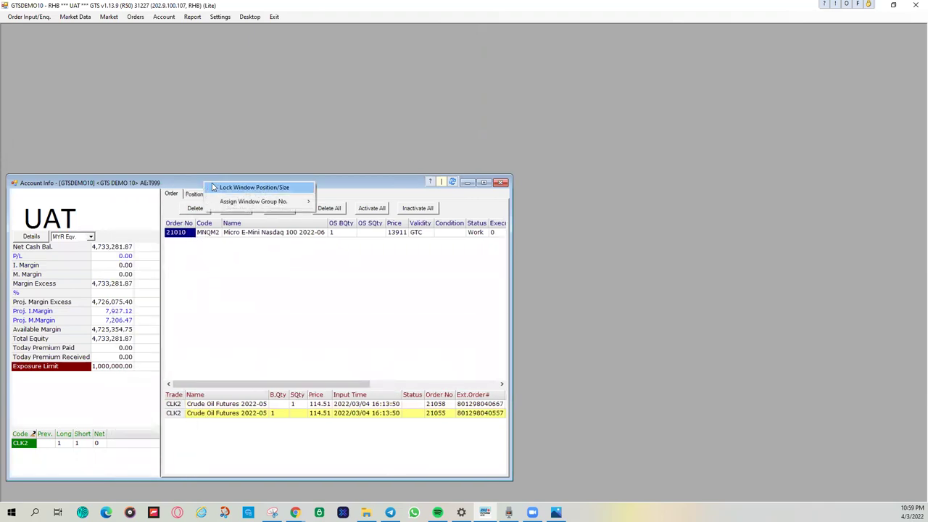
left_click(216, 188)
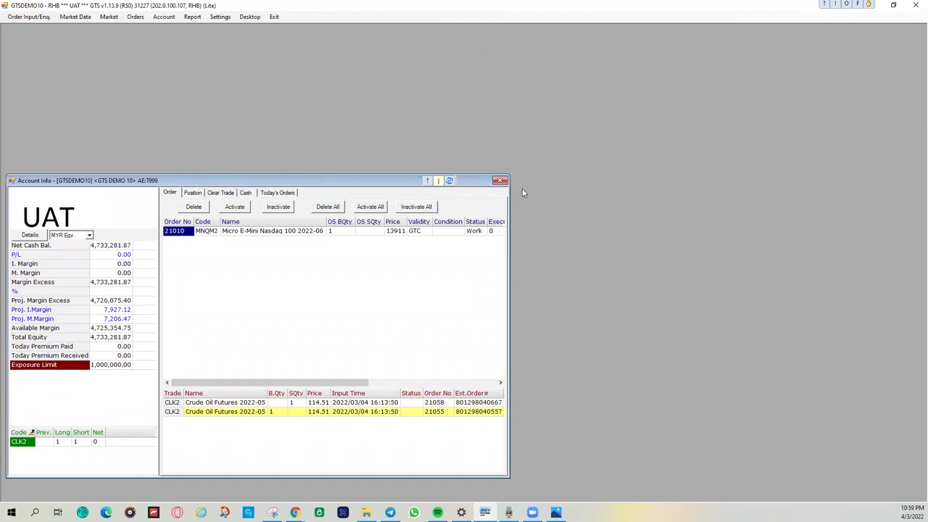
right_click(351, 181)
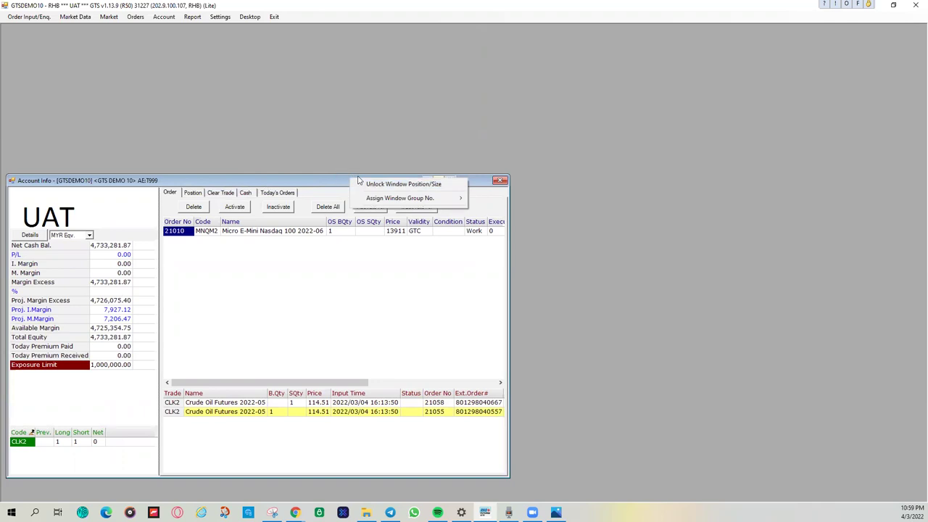
left_click(361, 184)
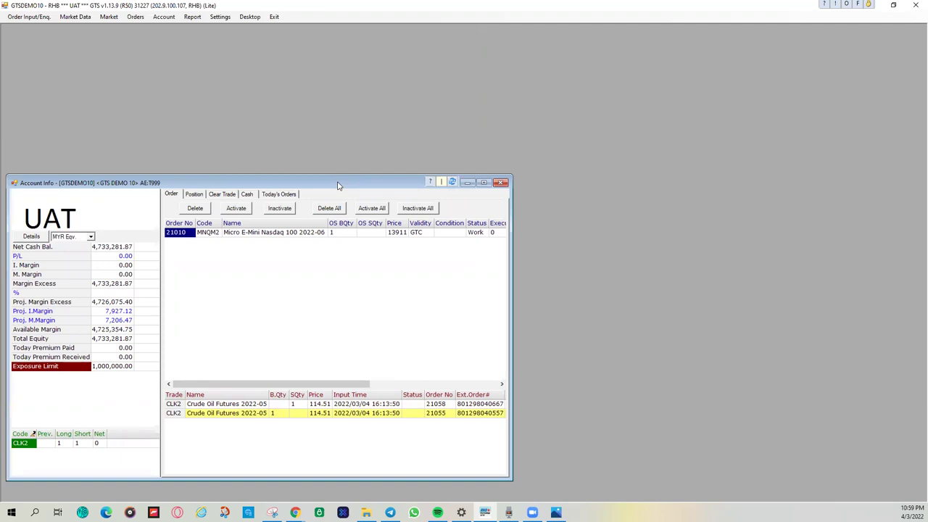
Move the Account Info window slightly higher and lock its position and size
left_click_drag(337, 185, 334, 173)
right_click(333, 172)
left_click(363, 179)
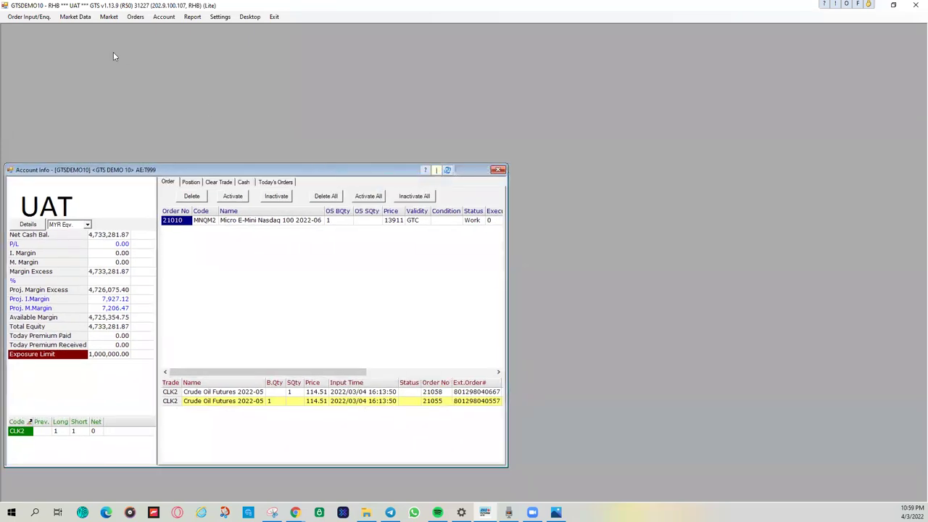
Open the Real Time Price Quote Summary for all markets and widen it to match the Account Info window below
left_click(110, 21)
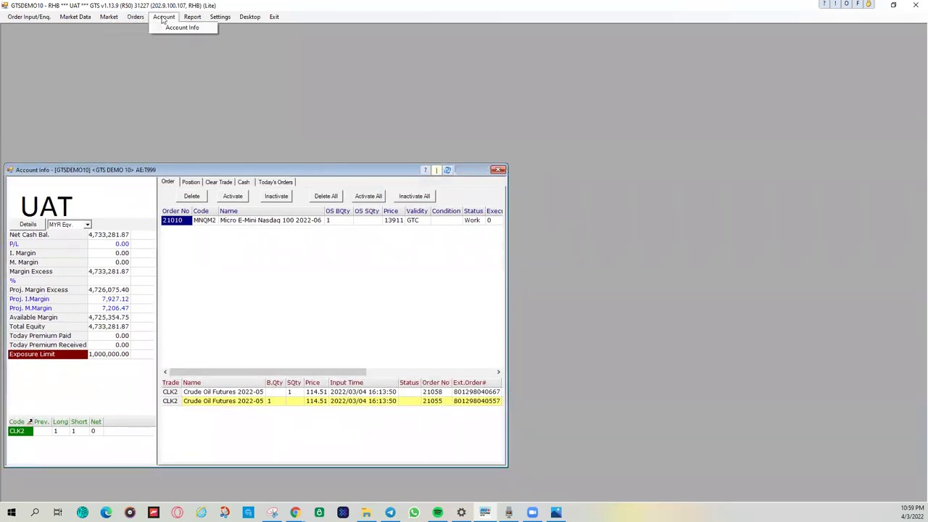
mouse_move(58, 26)
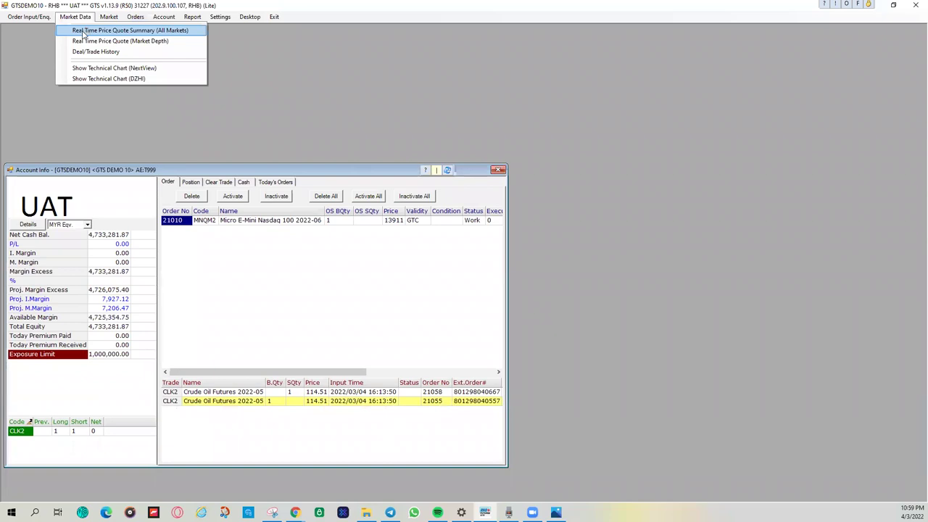
left_click(84, 34)
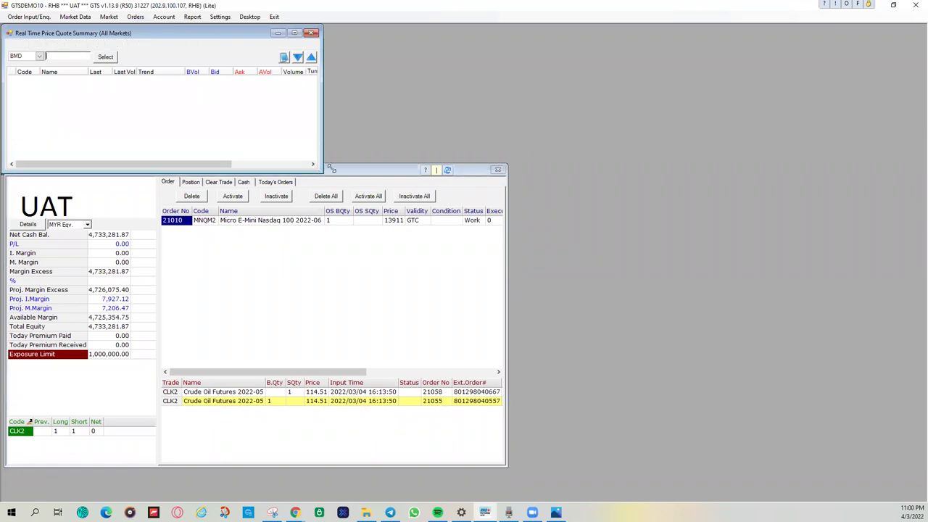
left_click_drag(330, 168, 504, 159)
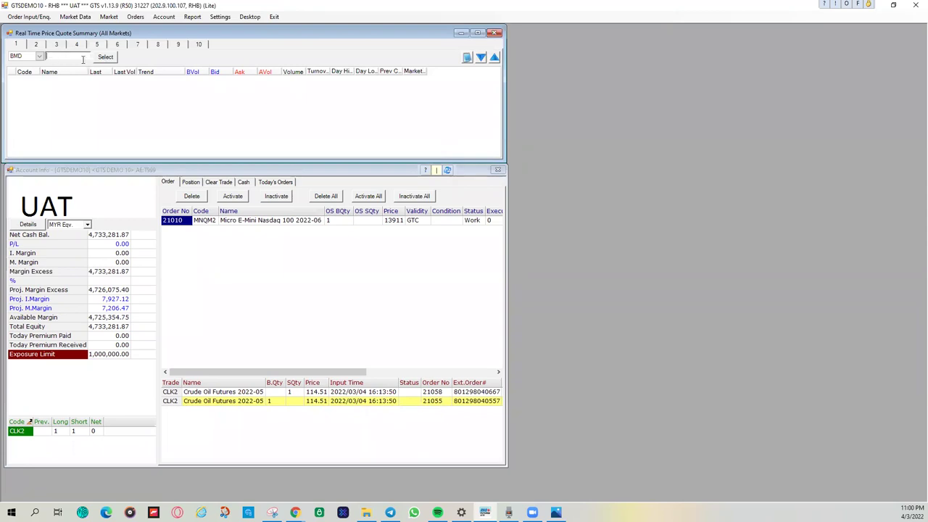
Add the BMD Crude Palm Oil futures contract FCPOK2 to the quote summary
left_click(105, 56)
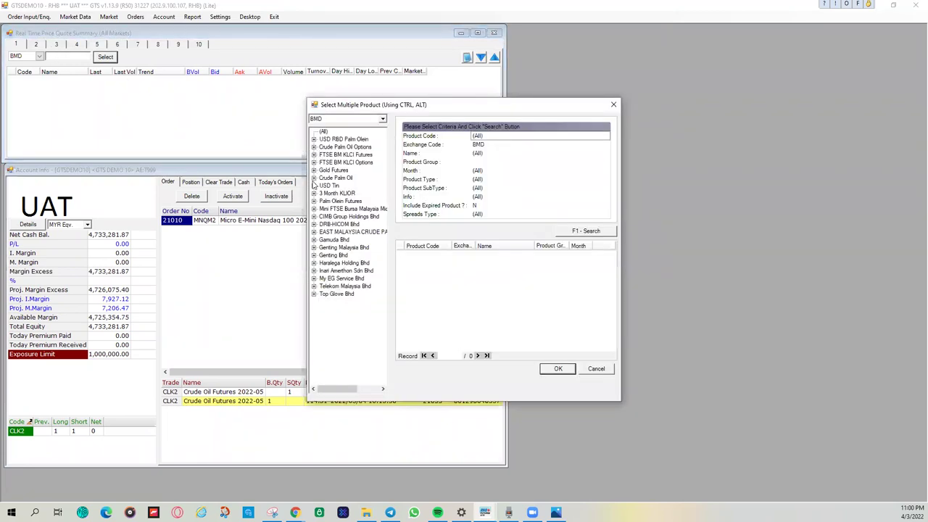
left_click(314, 179)
left_click(336, 186)
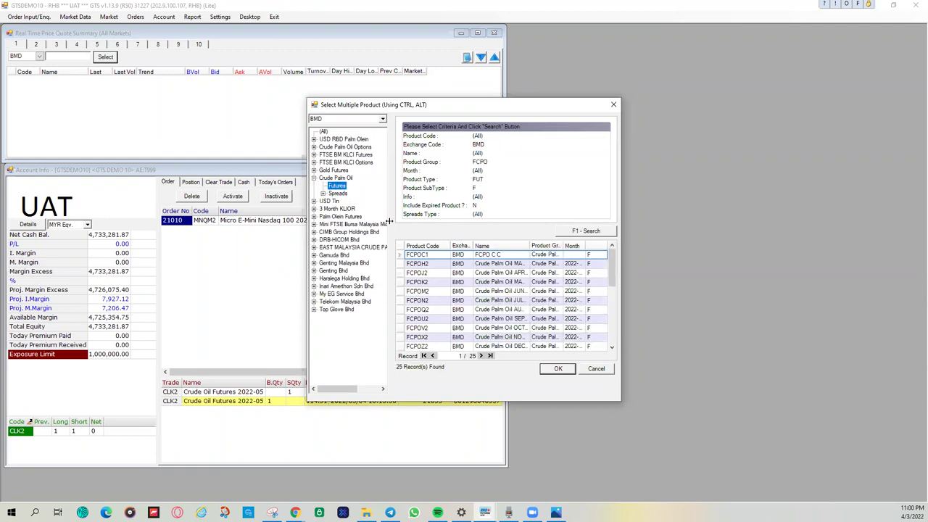
left_click(458, 291)
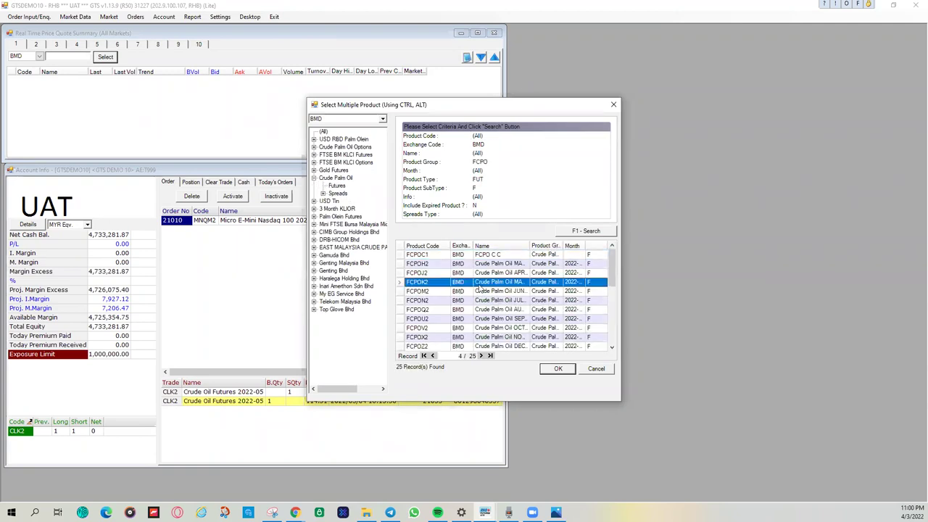
left_click(548, 369)
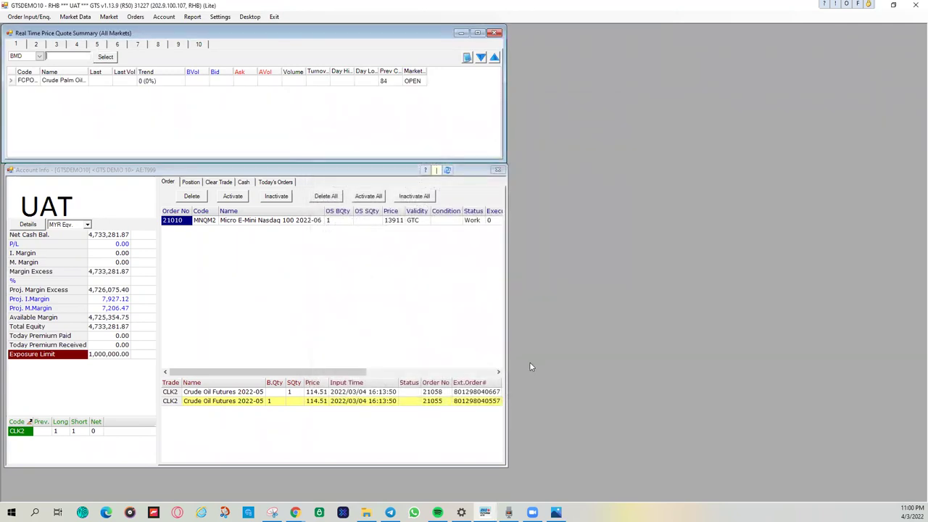
Widen the Name and Code columns of the quote summary to fit the full Crude Palm Oil MAY22 entry
left_click(104, 78)
left_click_drag(109, 77, 110, 78)
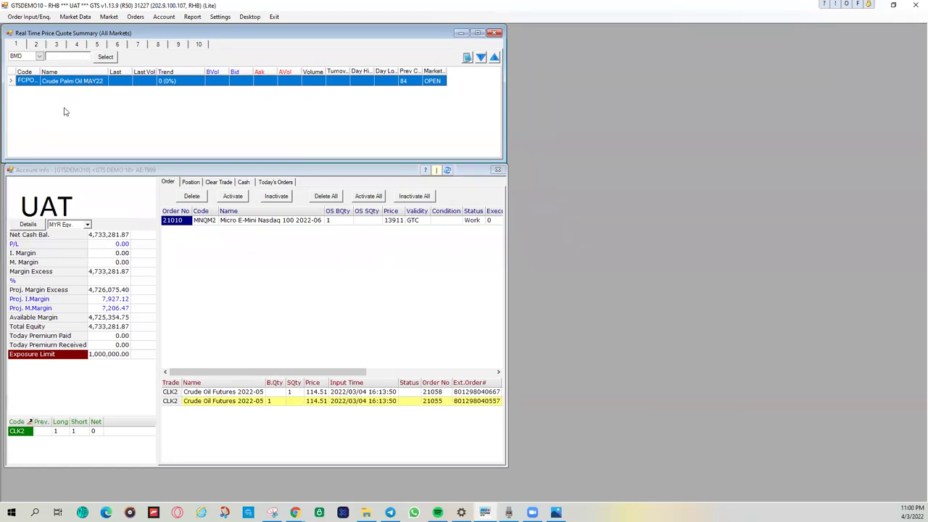
left_click_drag(39, 71, 57, 73)
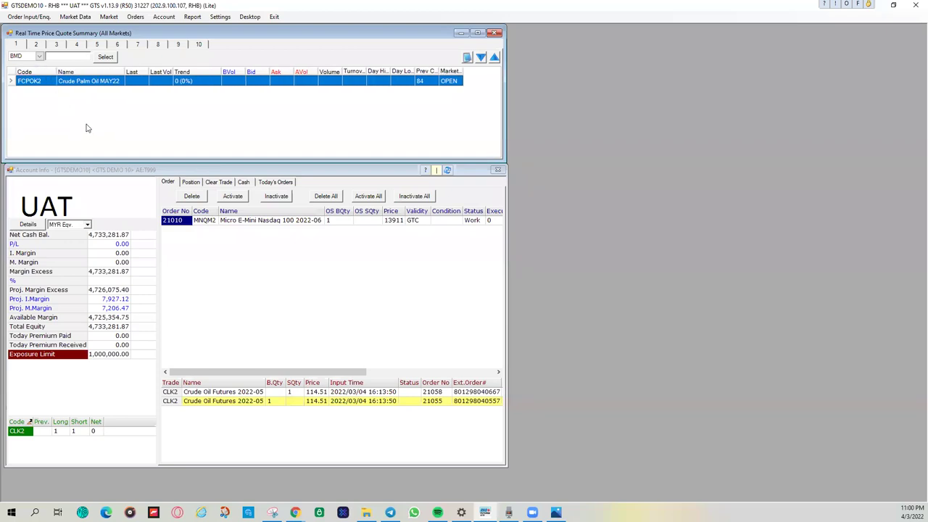
Add the NYMEX crude oil futures contract CLJ2 to the quote summary and widen the Name column to fit its full name
left_click(105, 58)
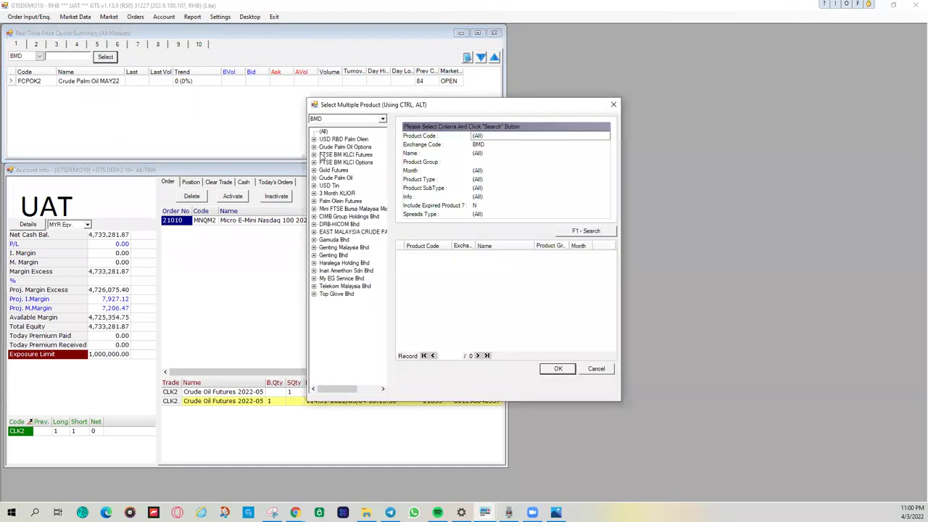
left_click(353, 121)
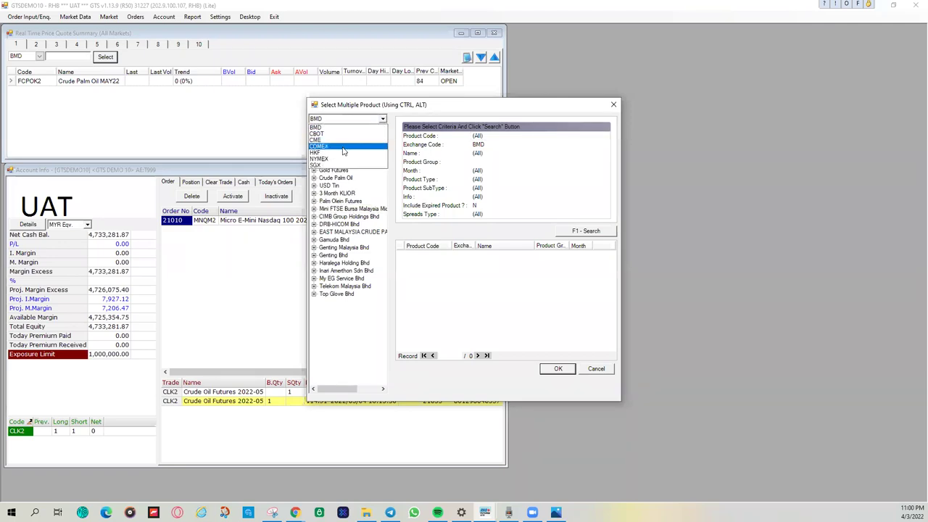
left_click(342, 138)
left_click(314, 139)
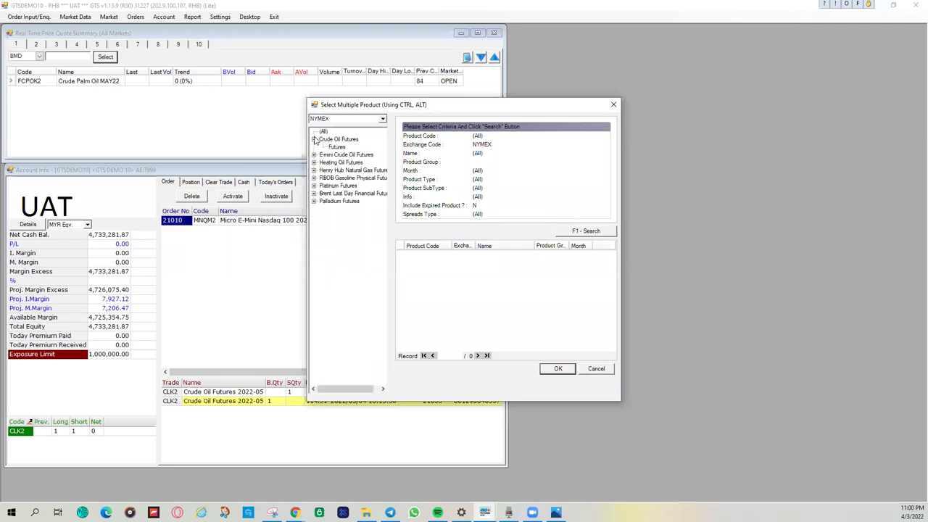
left_click(336, 148)
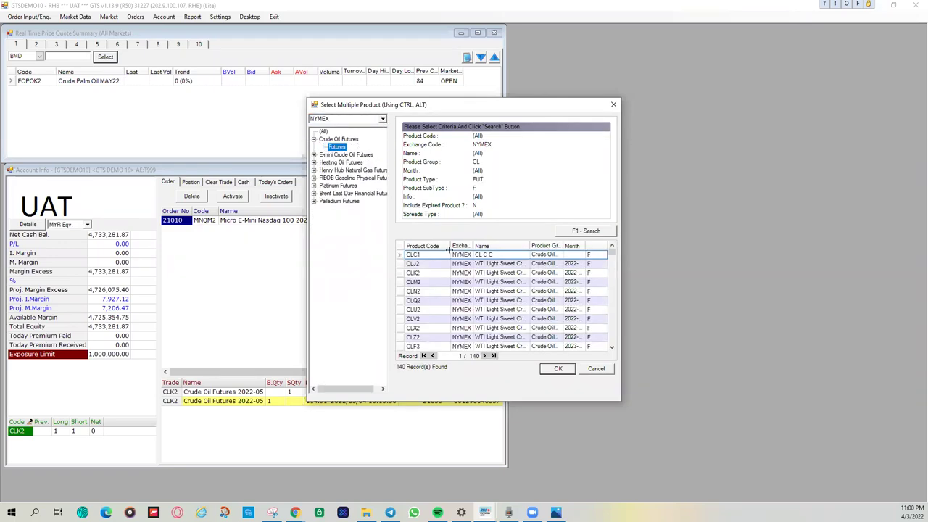
left_click(505, 265)
left_click(557, 369)
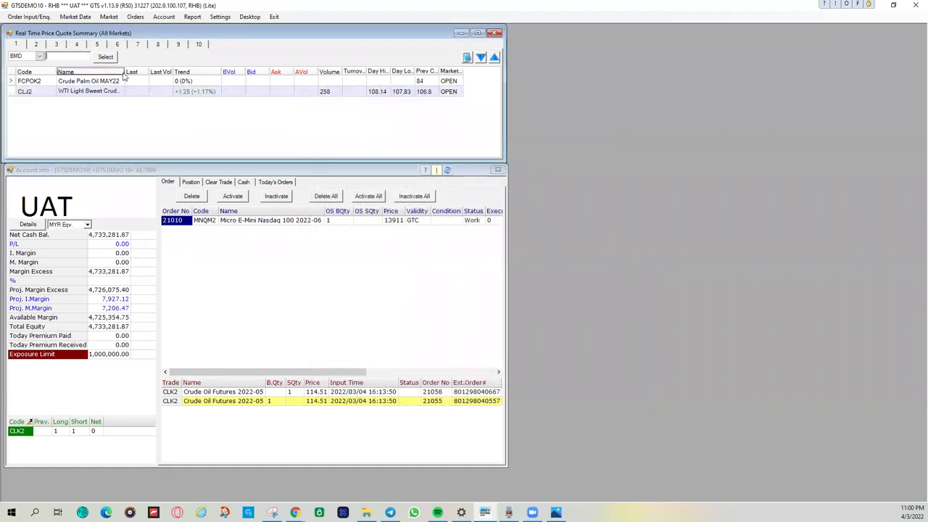
left_click_drag(123, 72, 159, 72)
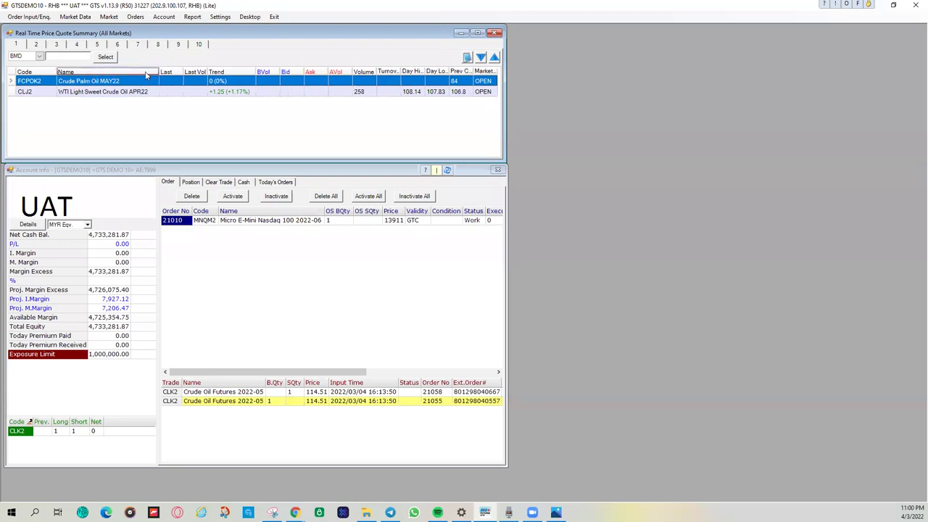
Add the CBOT soybean oil futures contract ZLK2 (SOYAOIL MAY22) to the quote summary
left_click(103, 57)
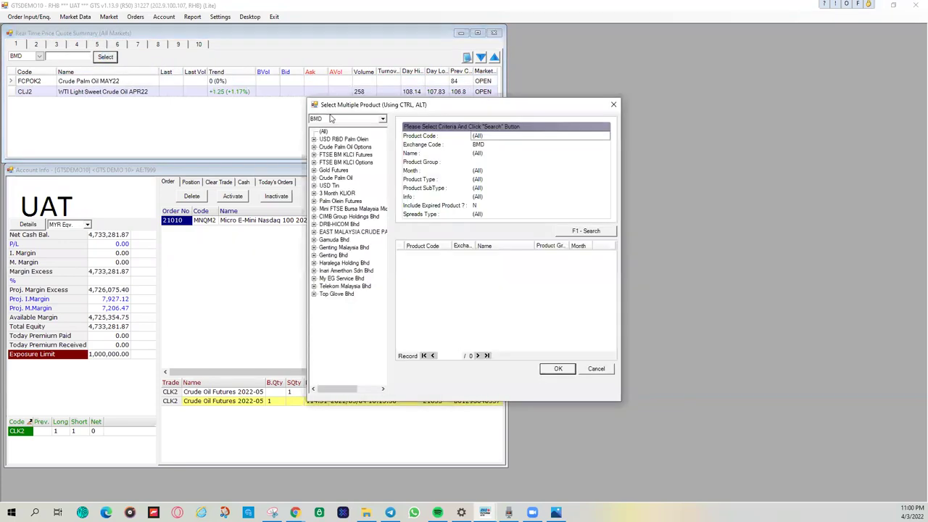
left_click(330, 119)
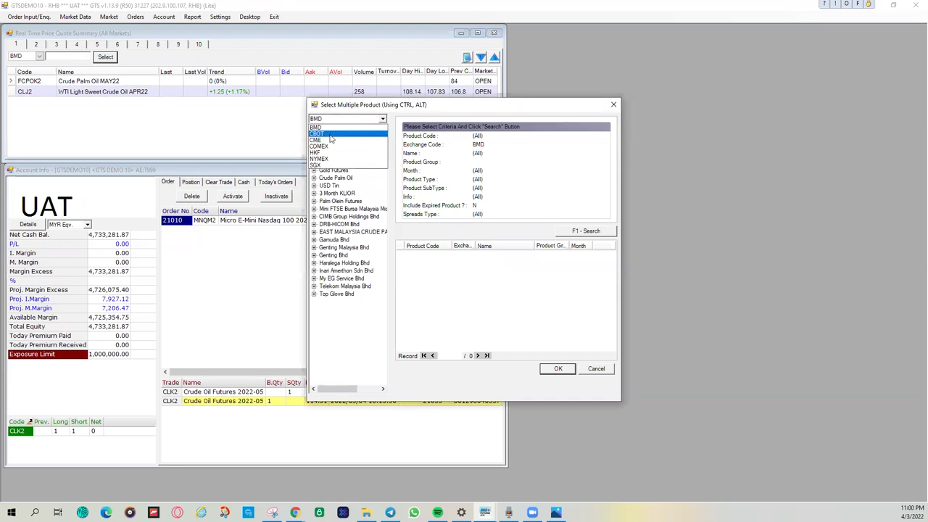
left_click(332, 135)
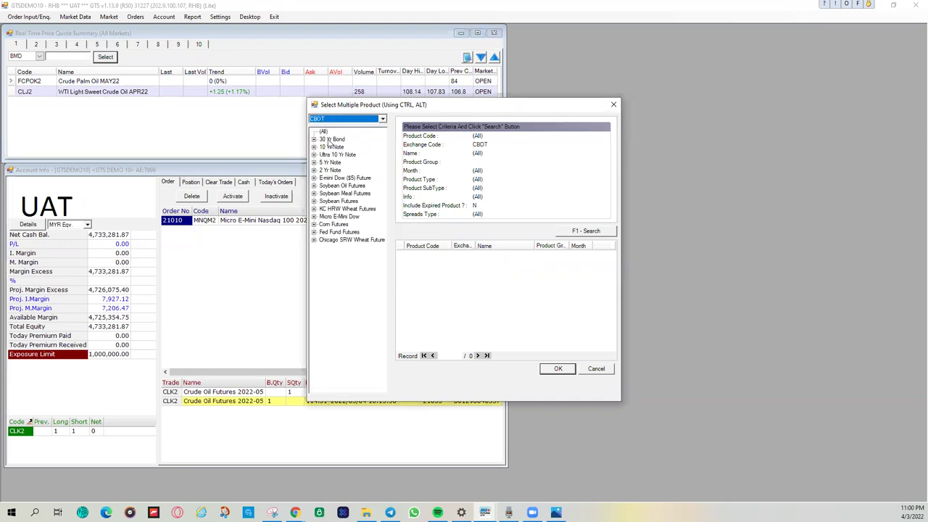
left_click(314, 186)
left_click(336, 193)
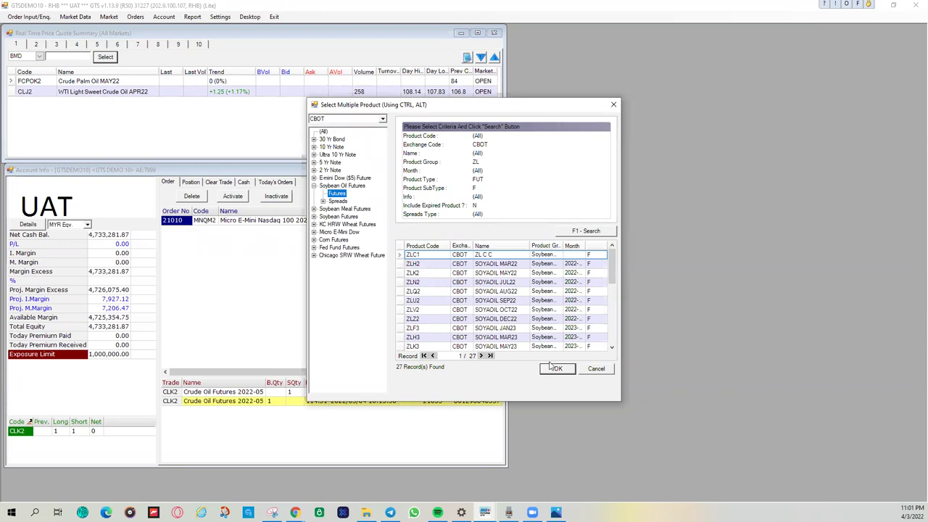
left_click(512, 273)
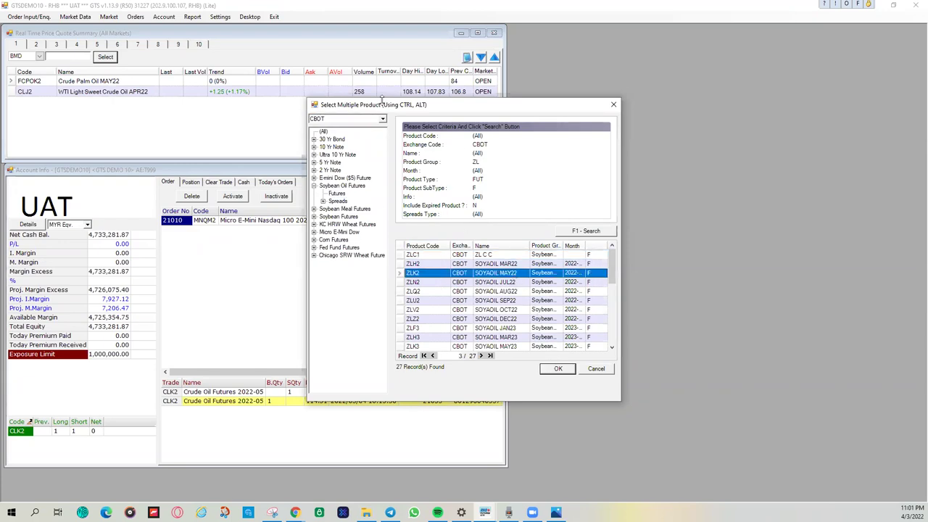
left_click(555, 370)
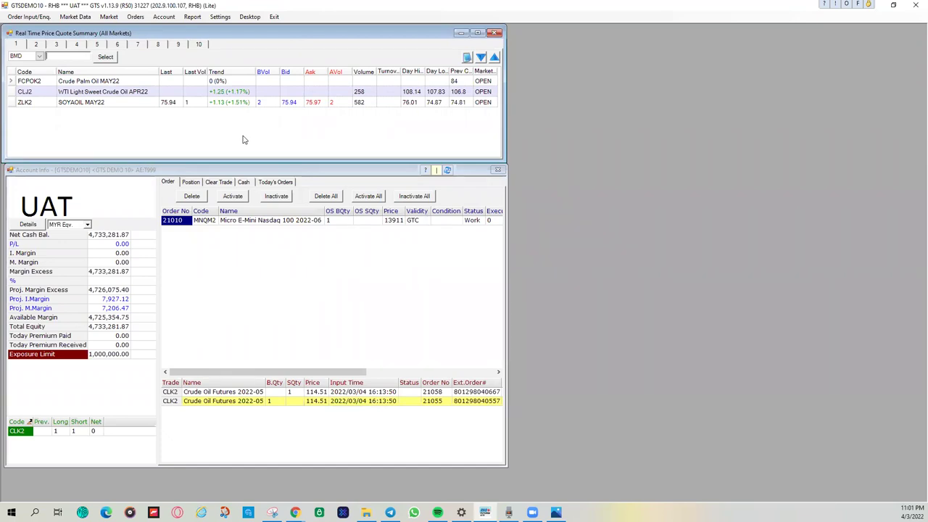
Switch to CQG Desktop in Chrome and load the soybean oil symbol ZLE in the HOT order ladder
left_click(295, 513)
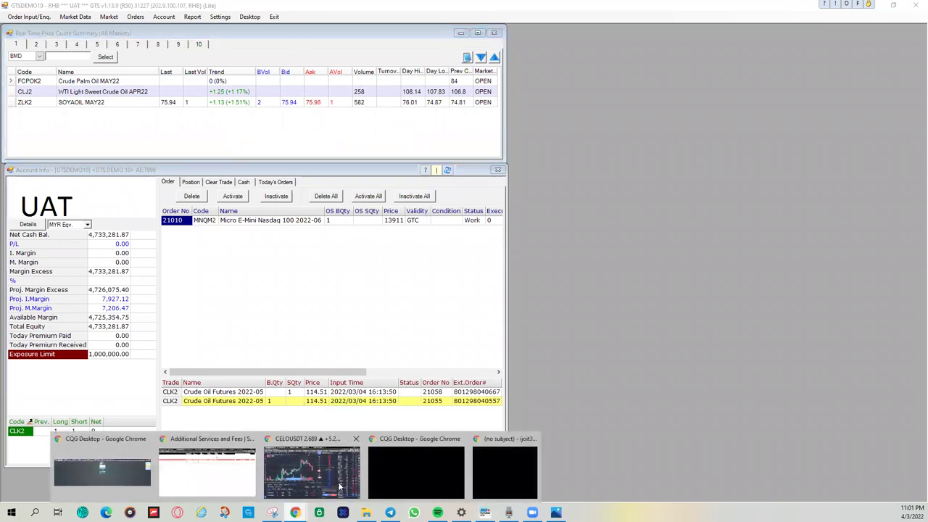
left_click(406, 471)
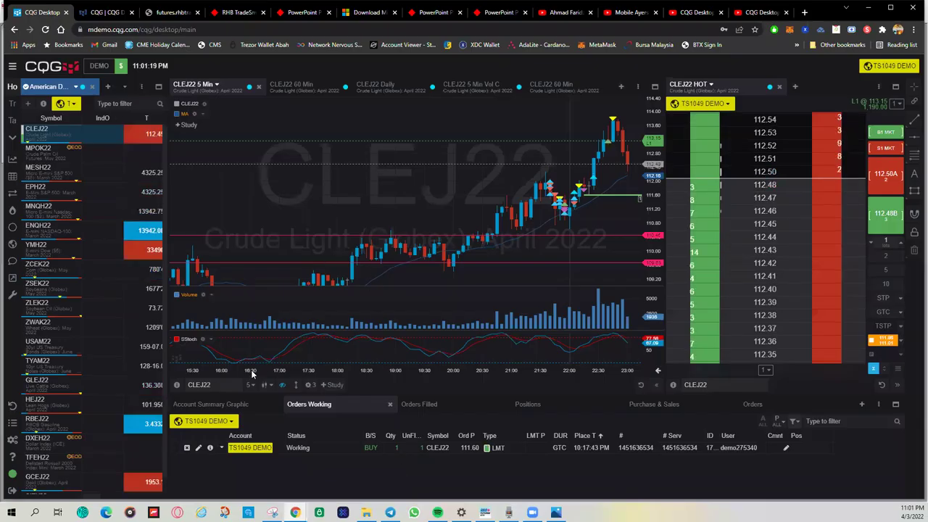
left_click(200, 385)
type("CLE")
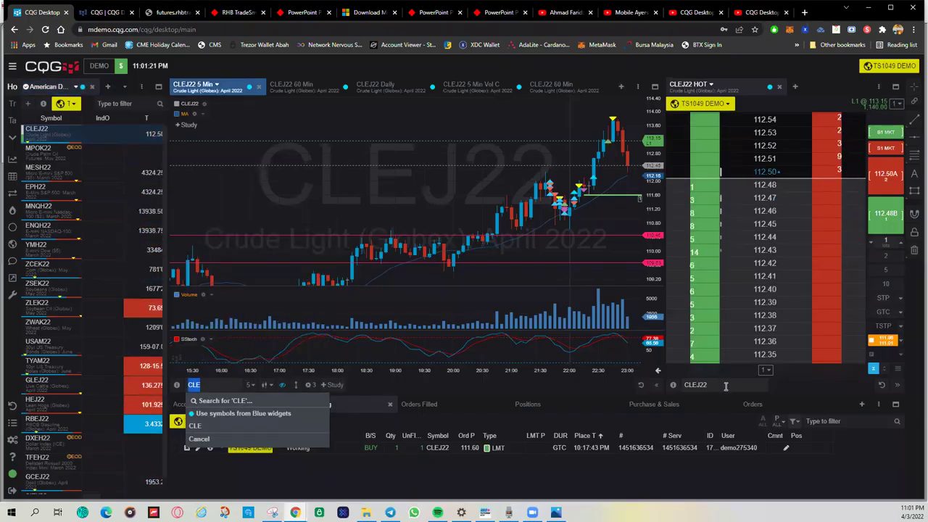
left_click(725, 386)
type("CLE")
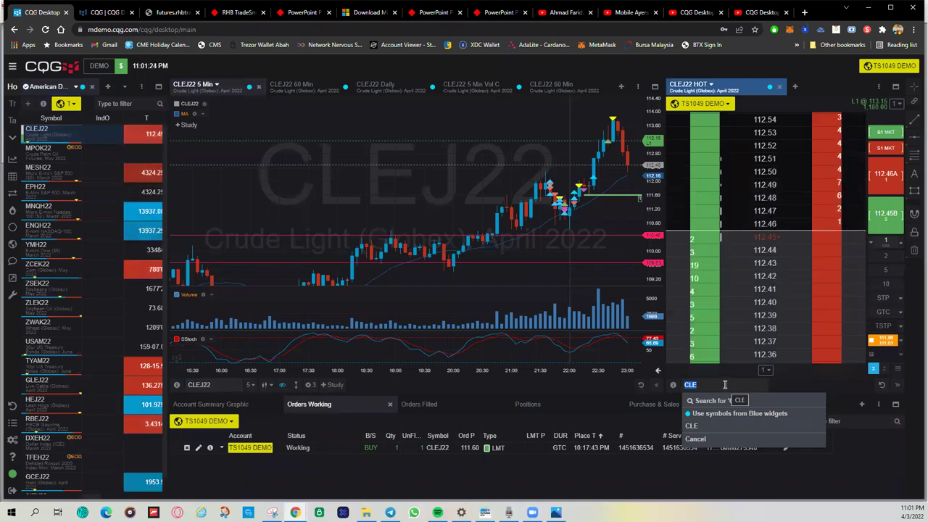
type("ZLE")
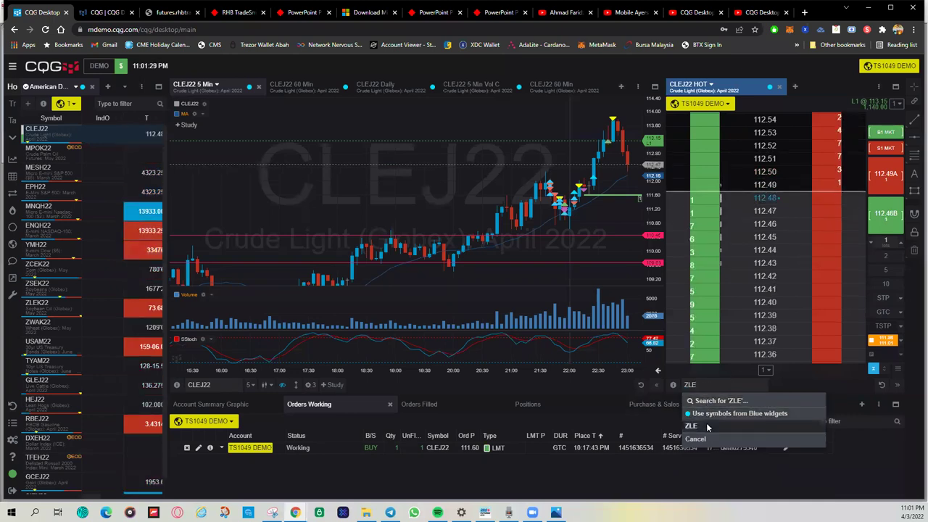
left_click(707, 425)
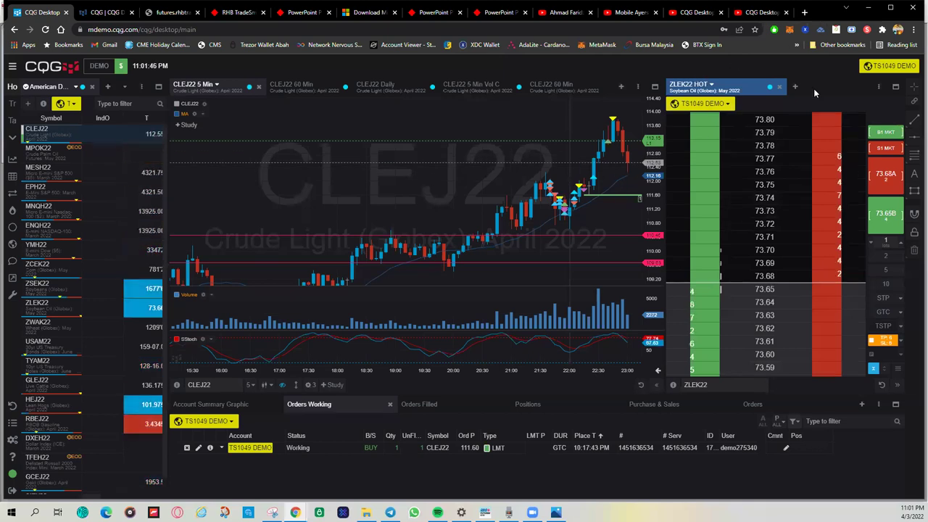
Return to GTS, open the Enter Order window and place it beside the Real Time Price Quote Summary
key("alt+Tab")
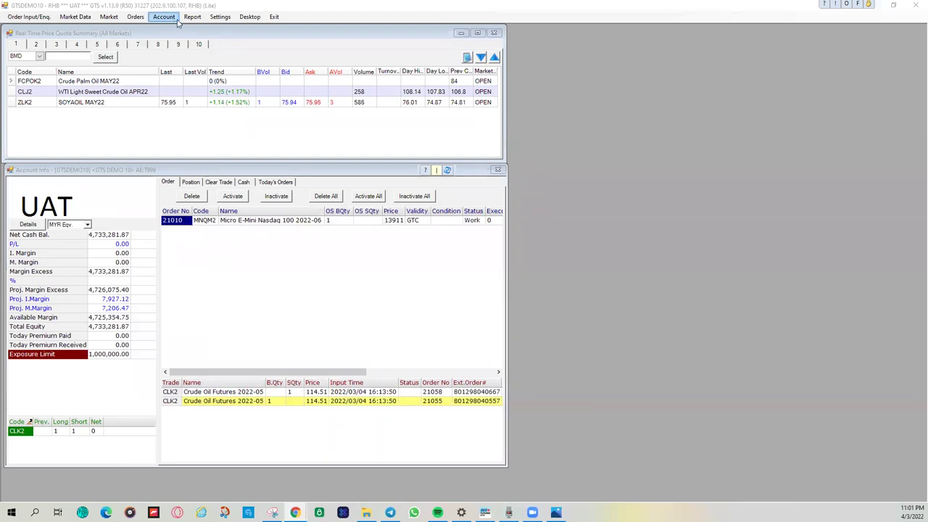
left_click(139, 19)
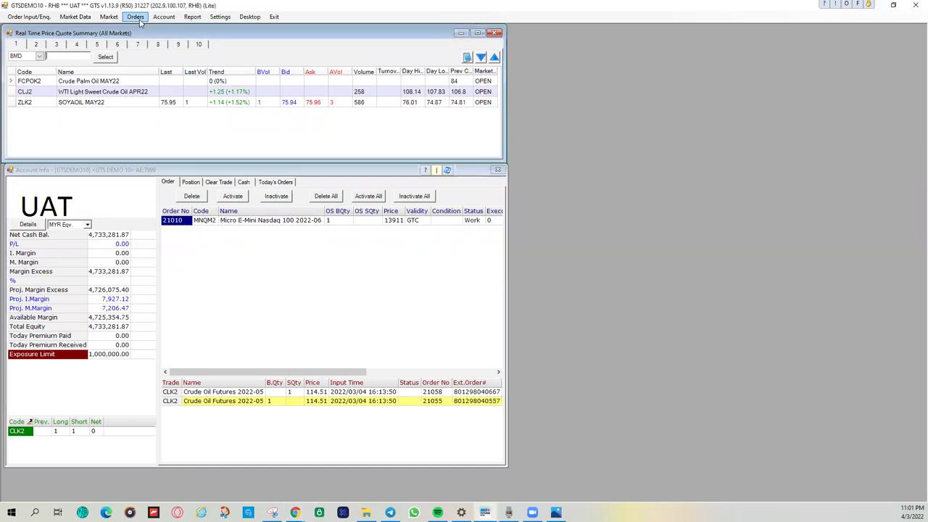
left_click(140, 21)
left_click(181, 46)
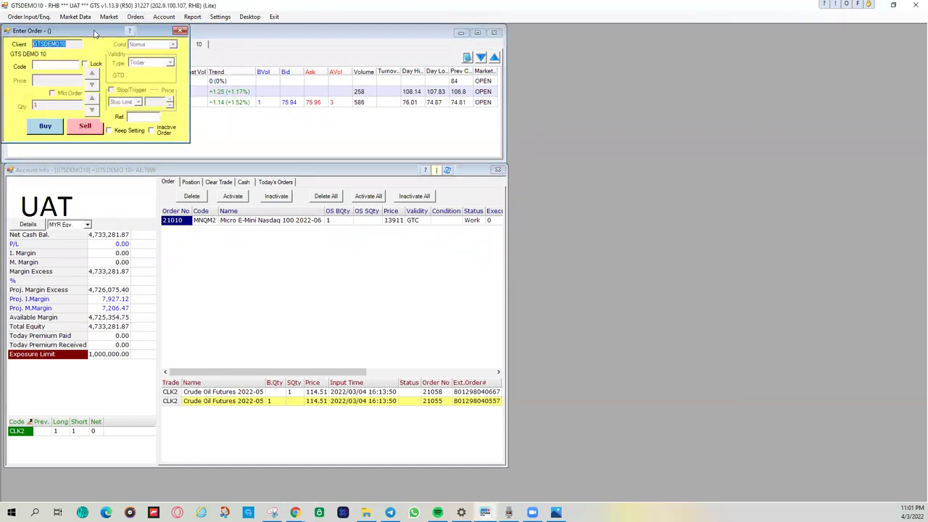
left_click_drag(94, 33, 602, 40)
right_click(602, 40)
key("Escape")
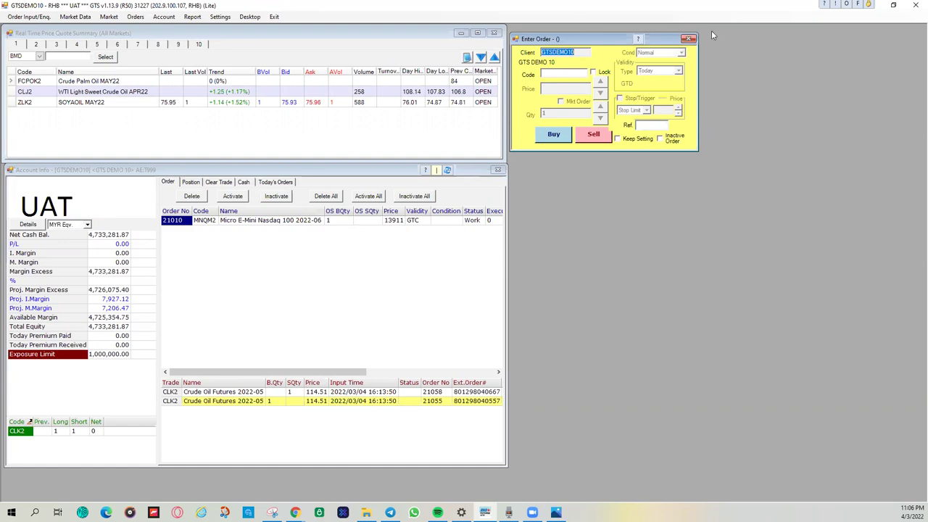
Try to show the DZHI technical chart for CLJ2 in an enlarged window, and close the window
right_click(94, 92)
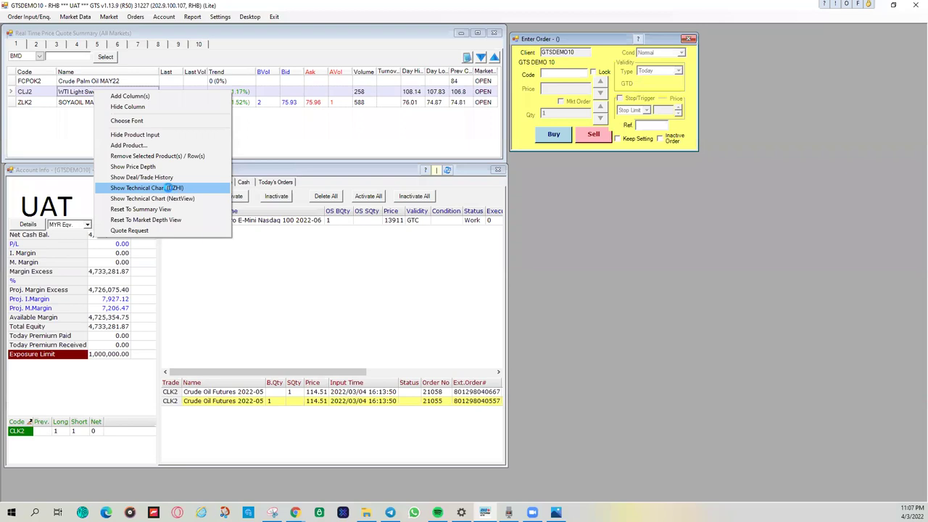
left_click(170, 190)
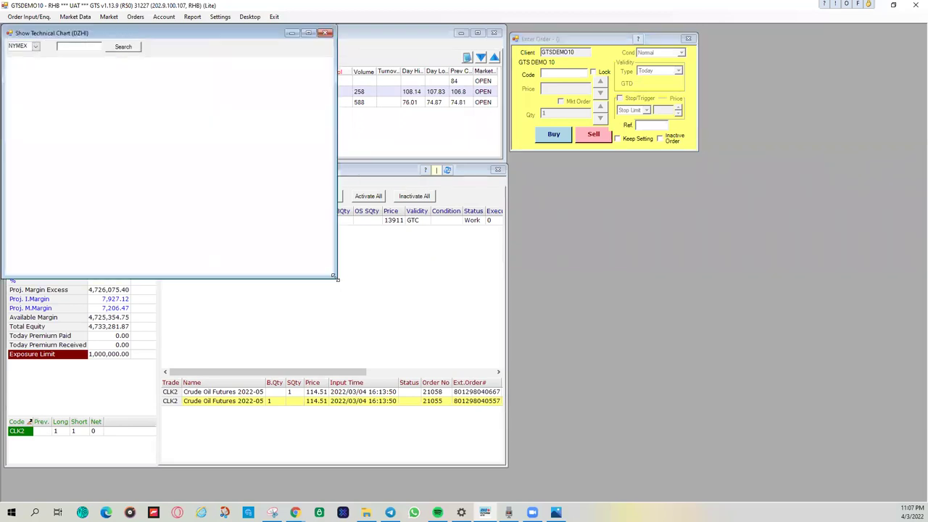
left_click_drag(335, 277, 497, 436)
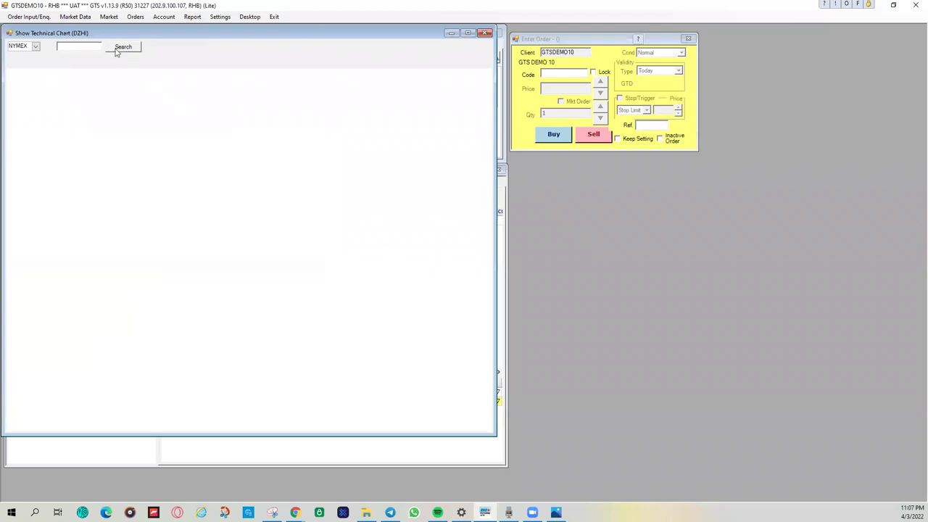
left_click_drag(127, 33, 355, 55)
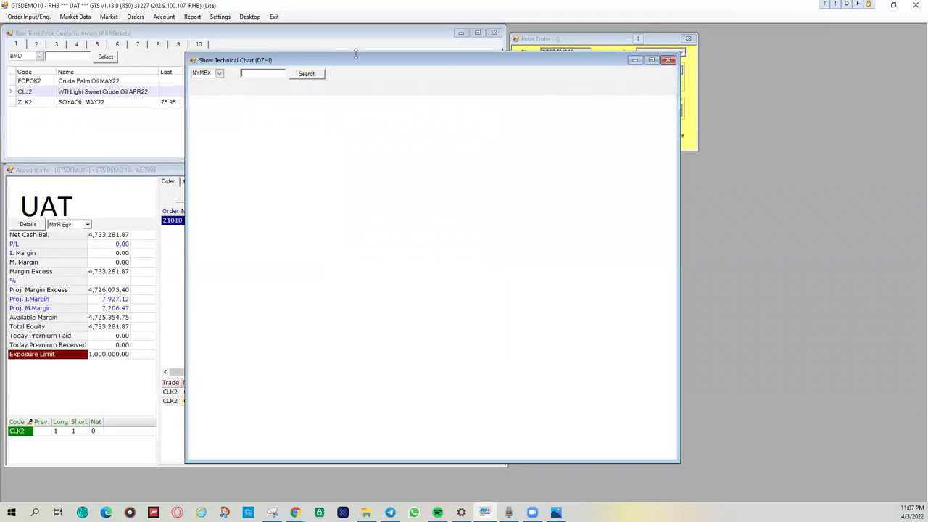
left_click(668, 59)
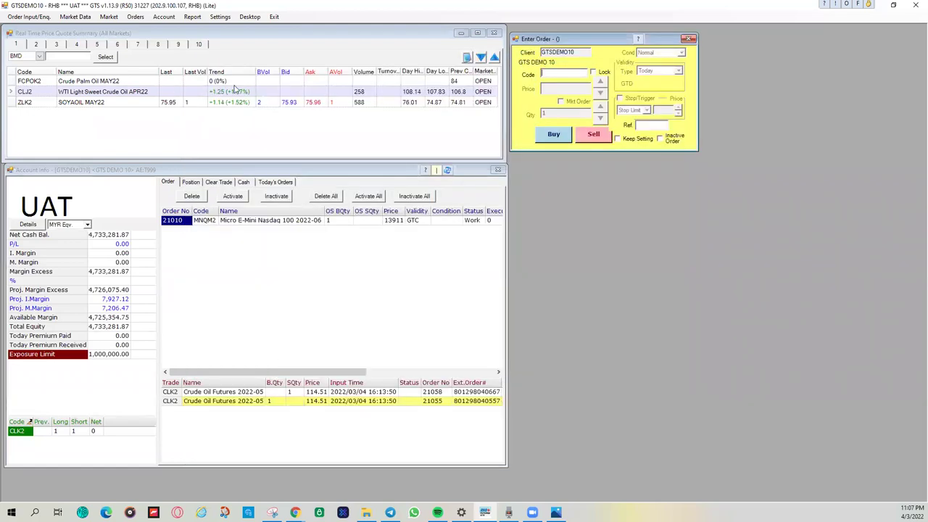
Show the NextView technical chart for CLJ2, enlarge its window and move it over the empty workspace area
left_click(120, 93)
right_click(119, 93)
left_click(172, 202)
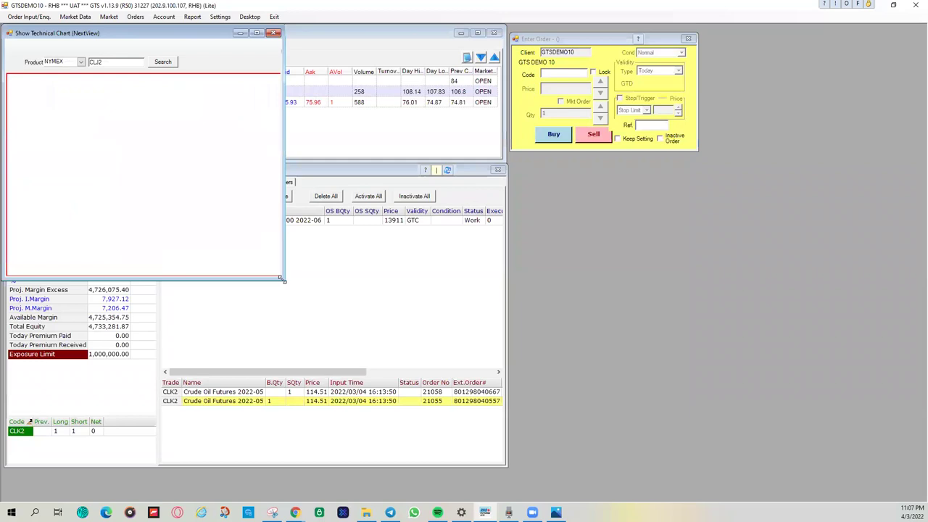
left_click_drag(281, 277, 452, 409)
left_click(163, 61)
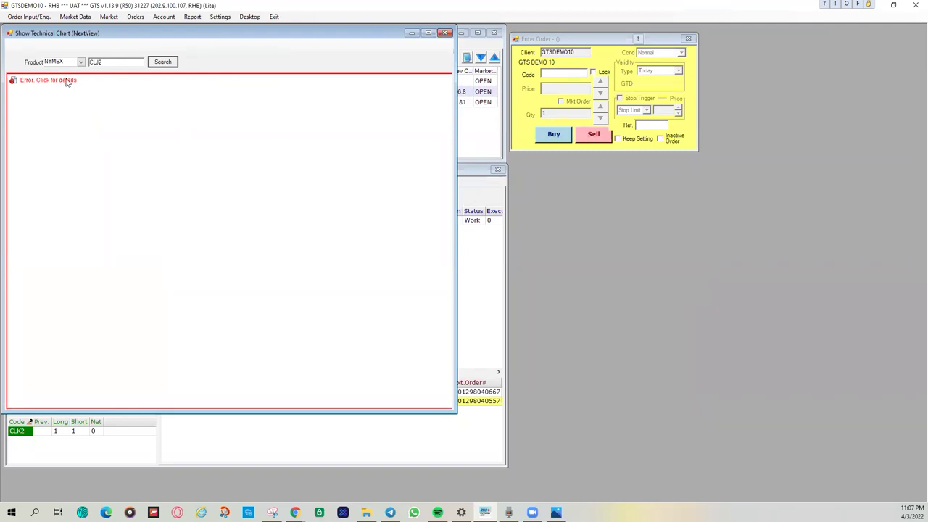
left_click(171, 62)
left_click(529, 290)
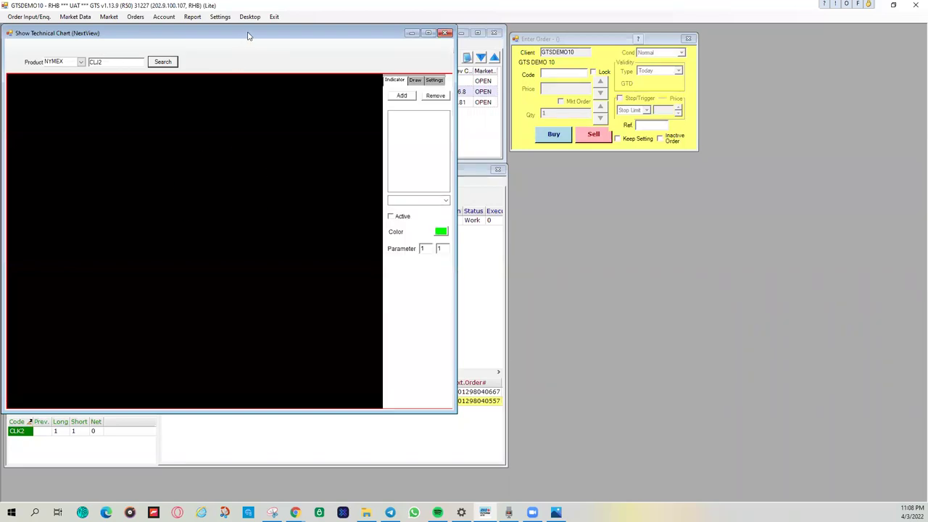
left_click_drag(250, 34, 620, 57)
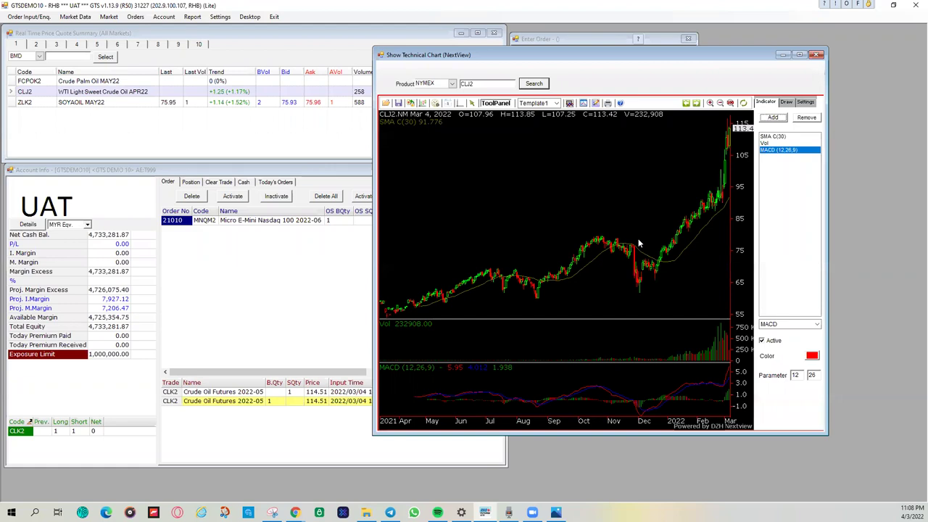
Switch the NextView chart from daily to intraday bars and look through the indicators available to add
left_click(436, 103)
left_click(448, 152)
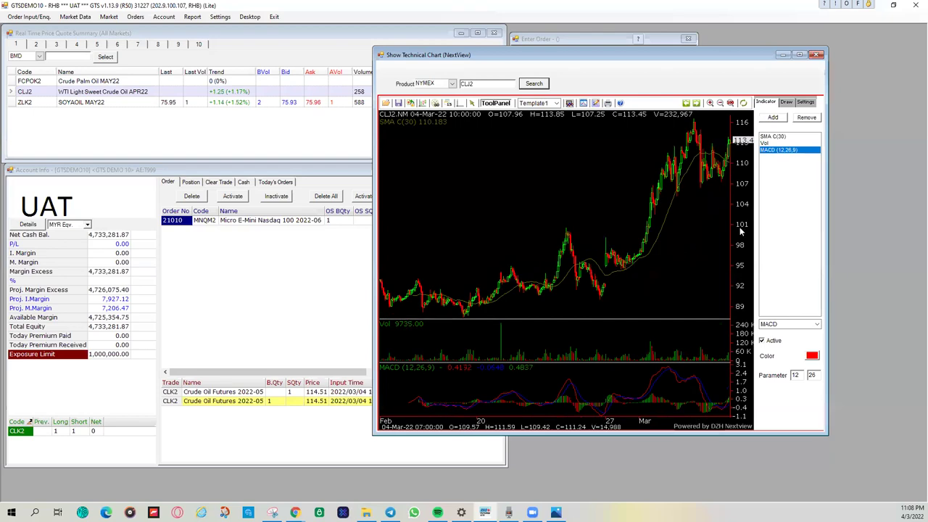
left_click(773, 118)
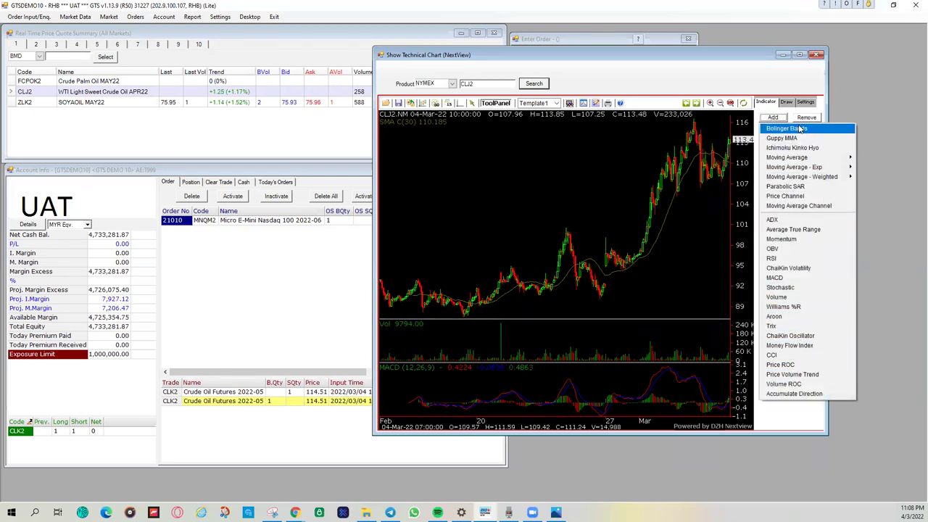
left_click(786, 89)
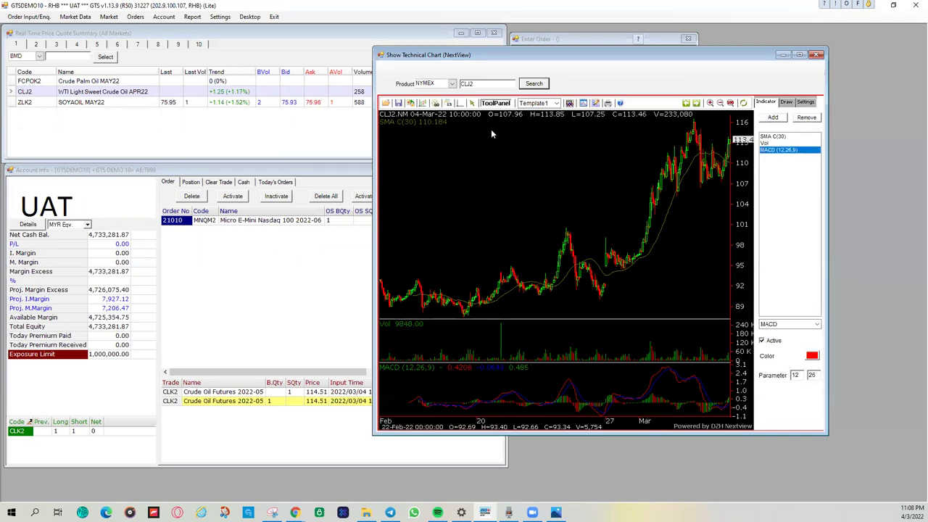
Show the DZHI technical chart for CLJ2, enlarge its window and set the chart interval to 1 Hour
right_click(113, 92)
left_click(142, 189)
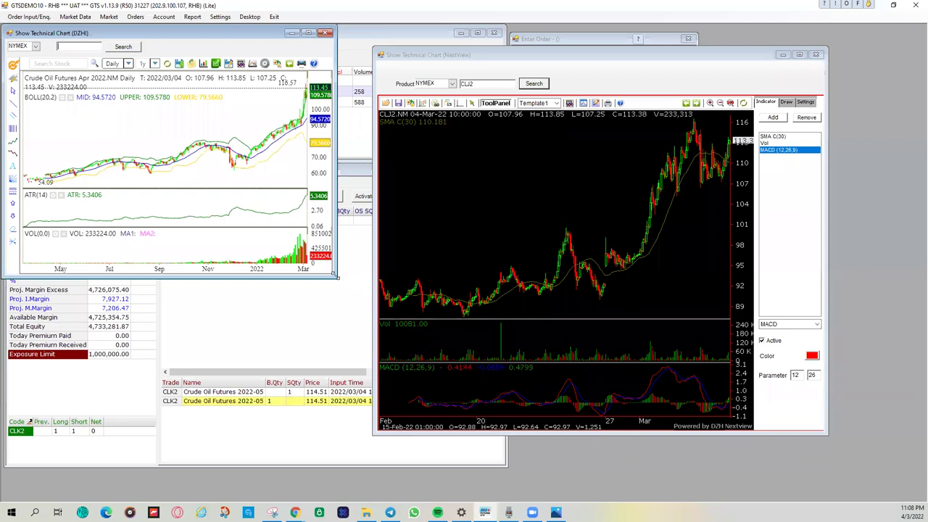
left_click_drag(334, 277, 507, 435)
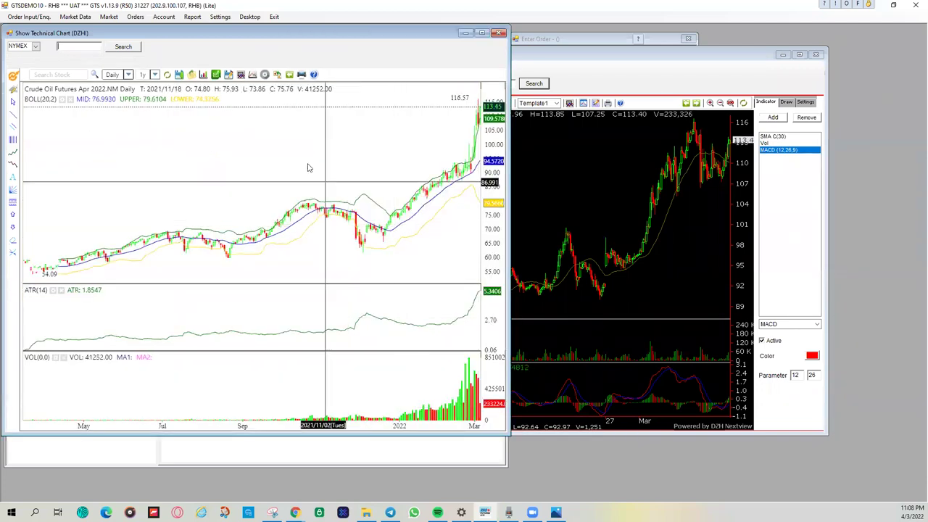
left_click(154, 76)
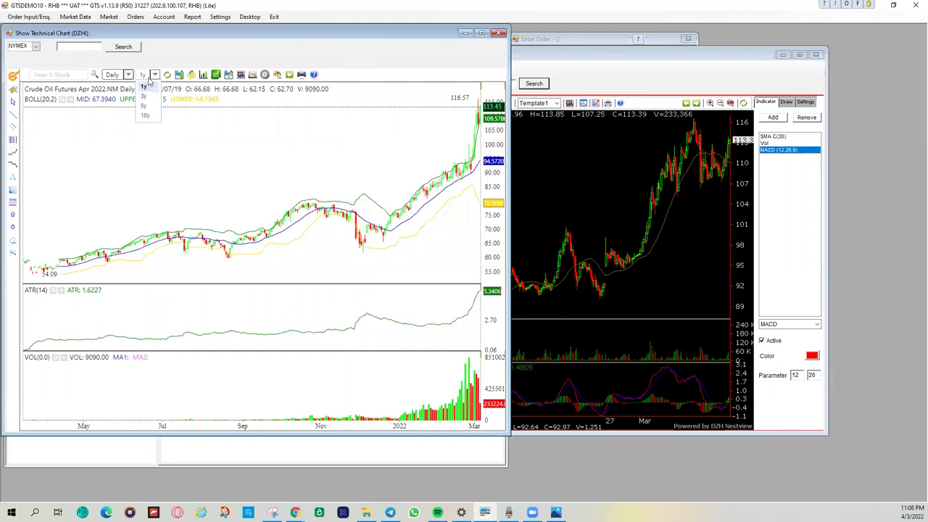
left_click(128, 75)
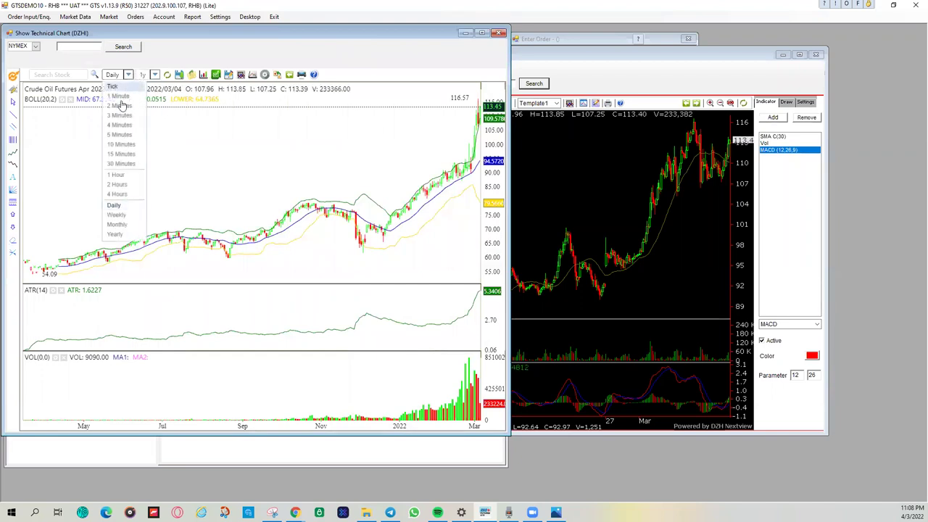
left_click(118, 174)
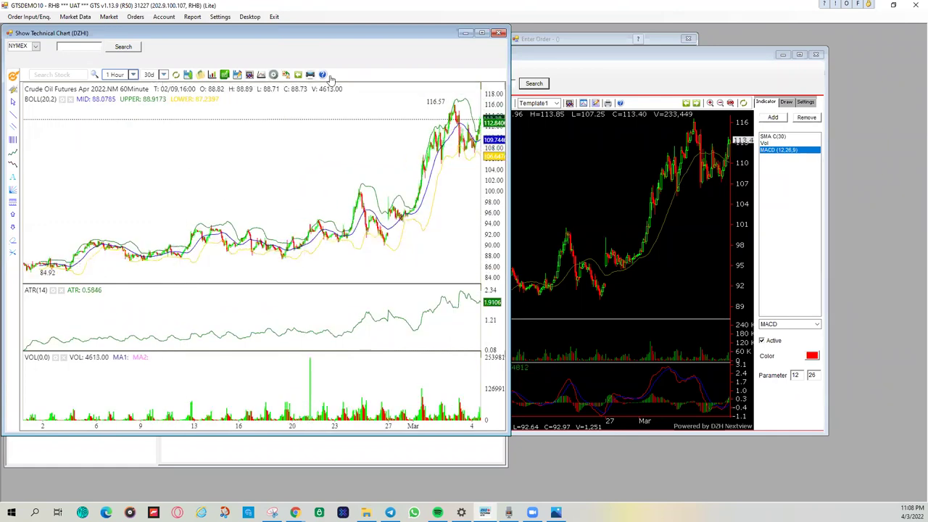
Close both the DZHI and the NextView technical chart windows
left_click(498, 34)
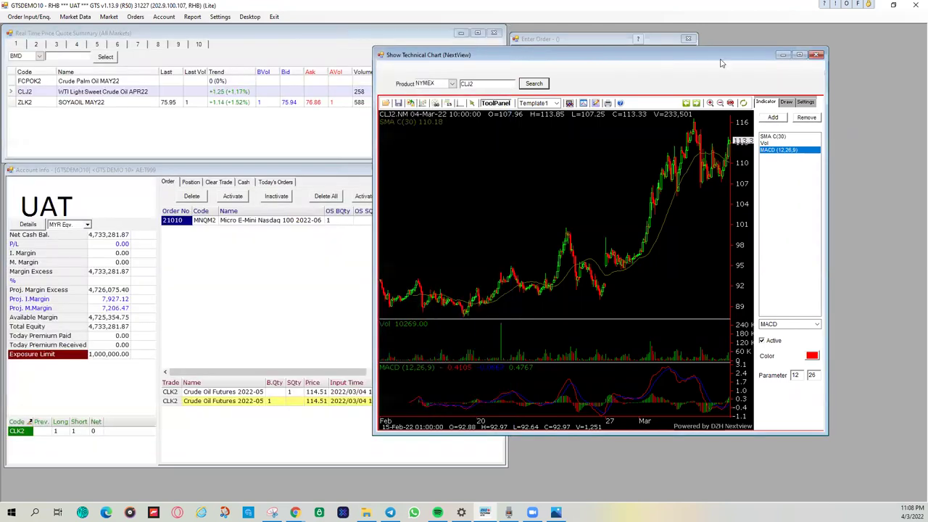
left_click(817, 56)
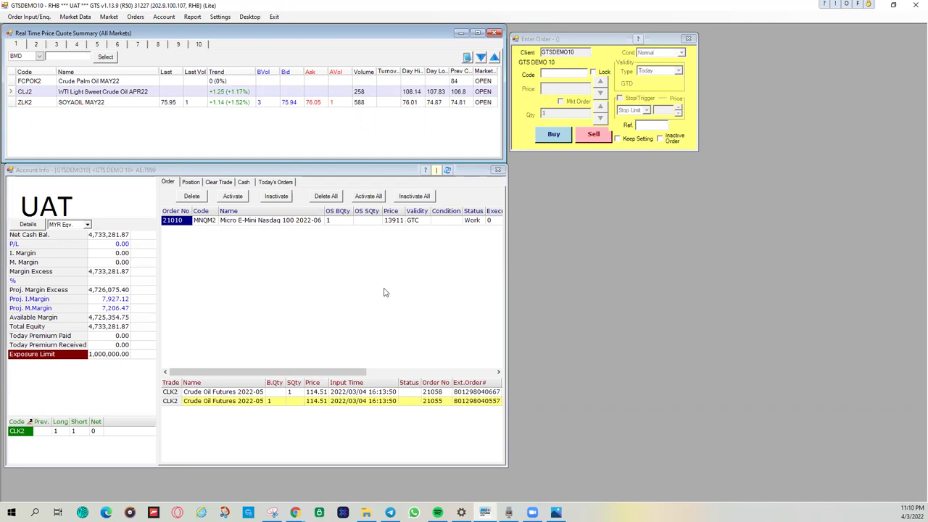
left_click(557, 40)
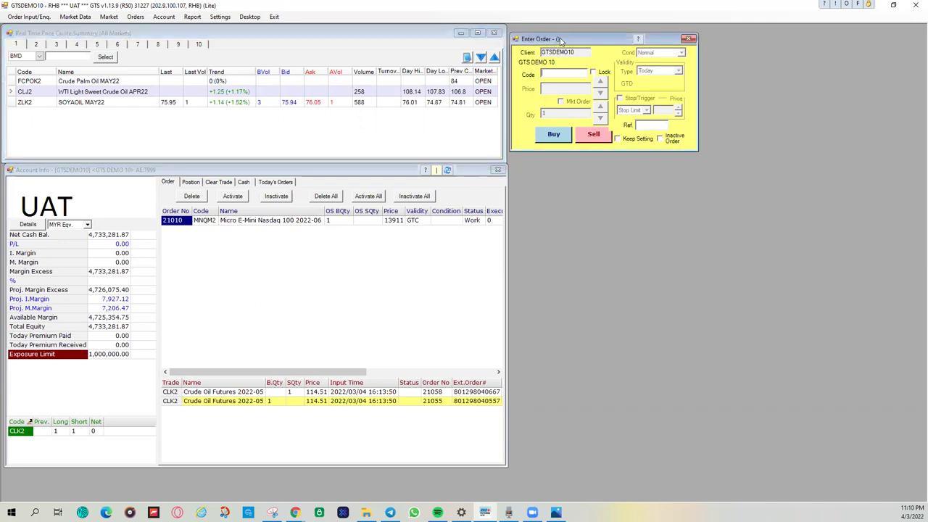
left_click(344, 36)
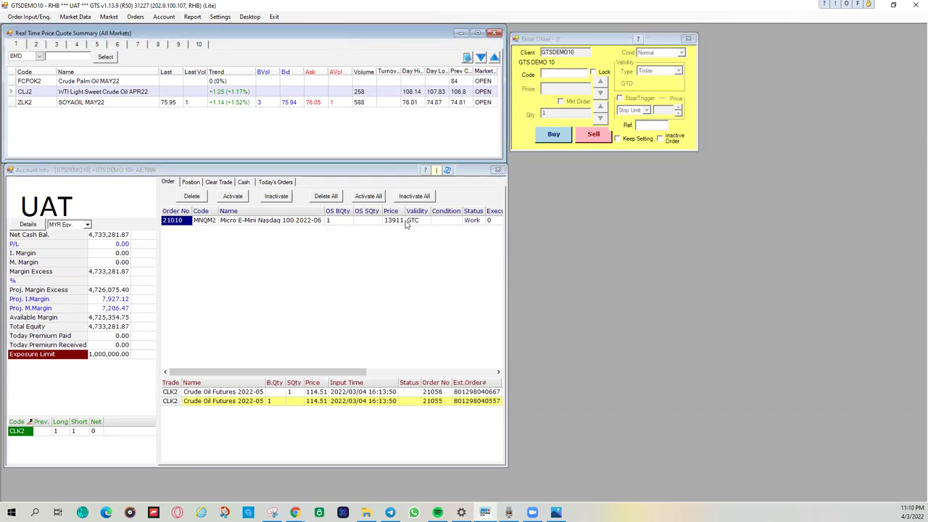
left_click(386, 173)
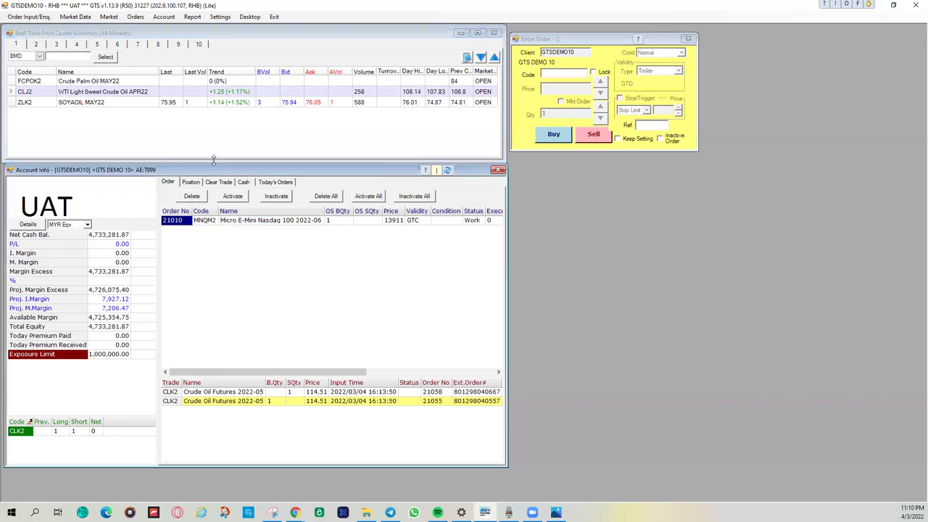
left_click(231, 161)
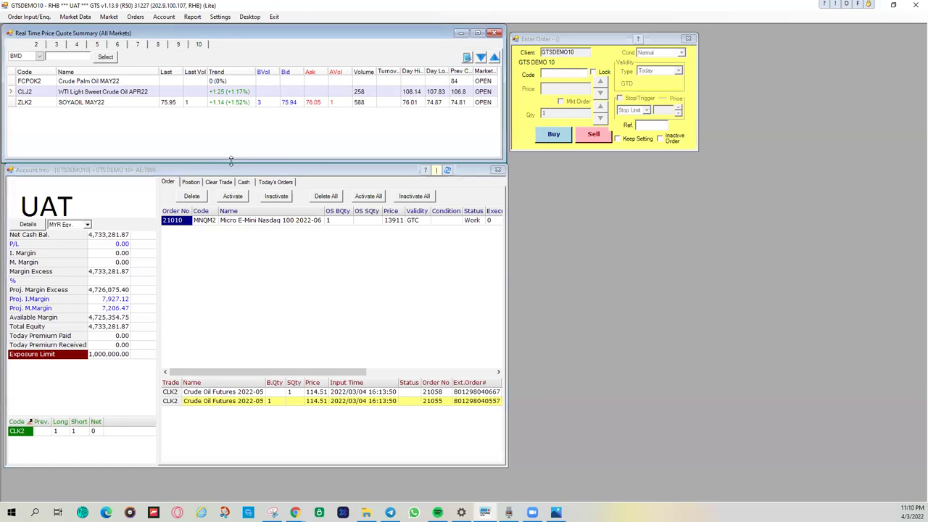
left_click(236, 169)
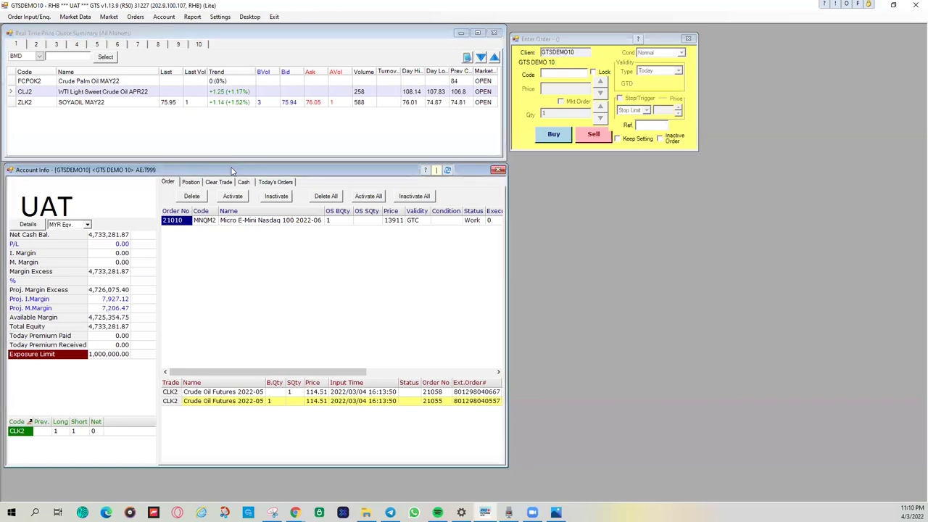
left_click(548, 40)
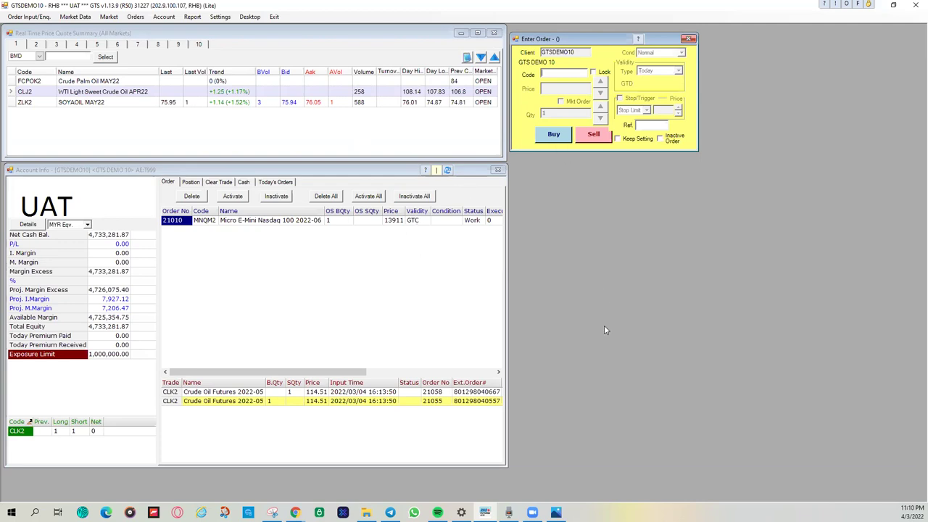
left_click(395, 174)
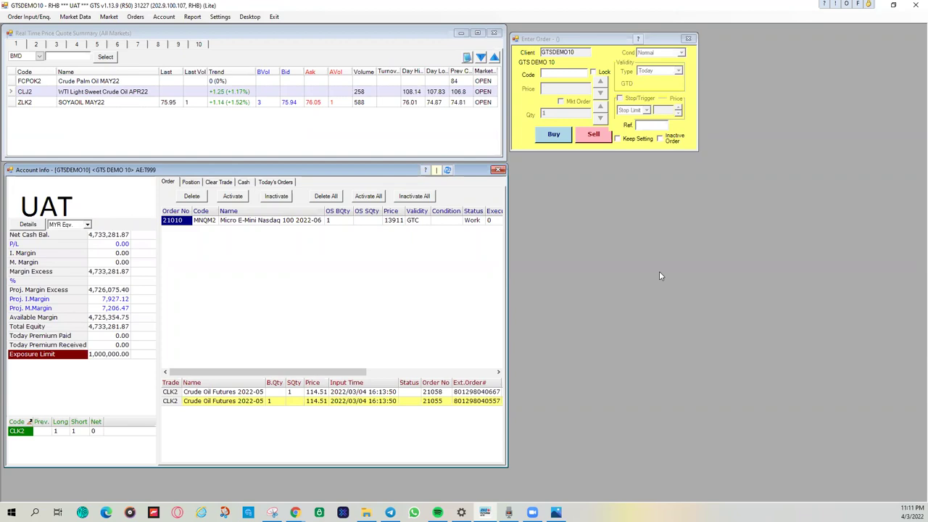
Load the ZLK2 soybean oil contract into the order form and look through its condition and validity options
left_click(171, 104)
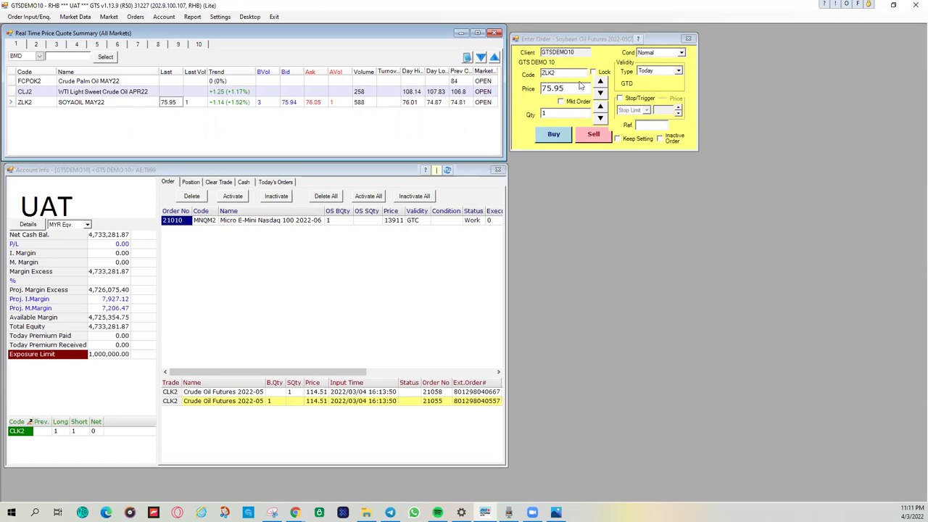
left_click(680, 53)
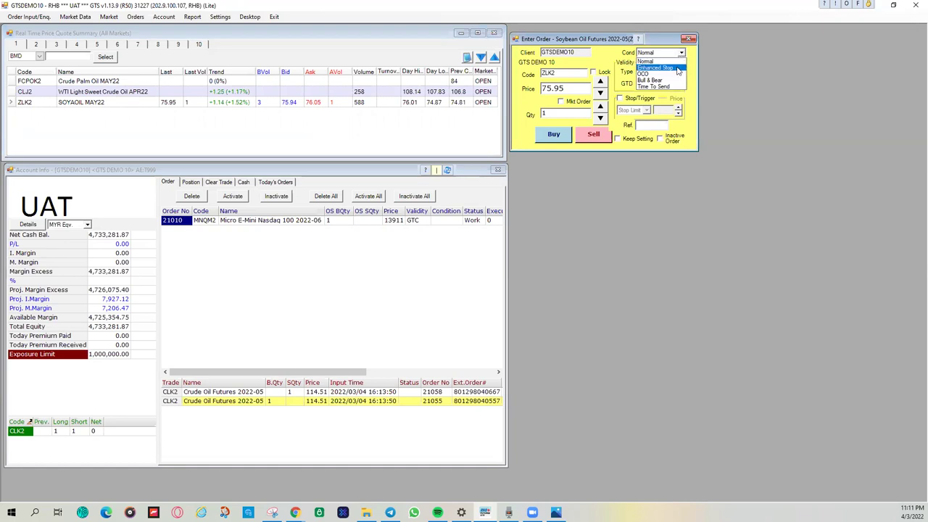
left_click(682, 54)
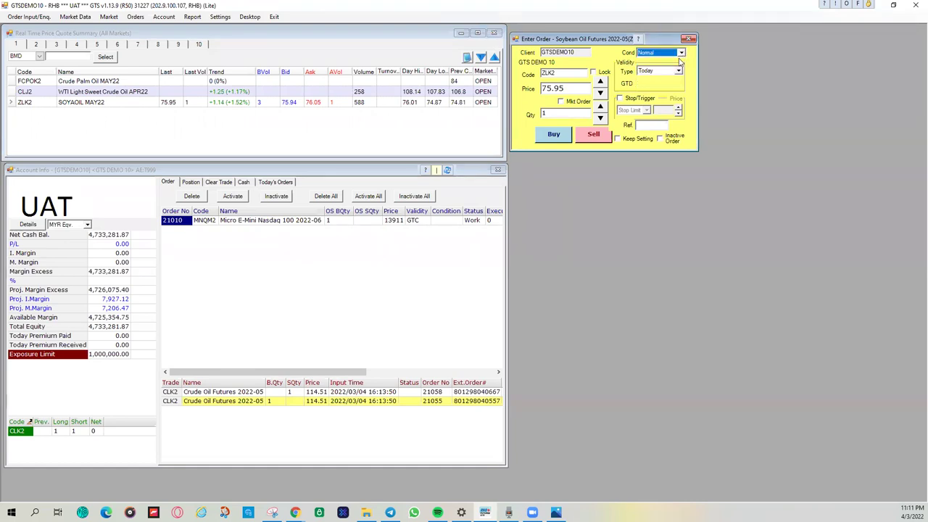
left_click(679, 70)
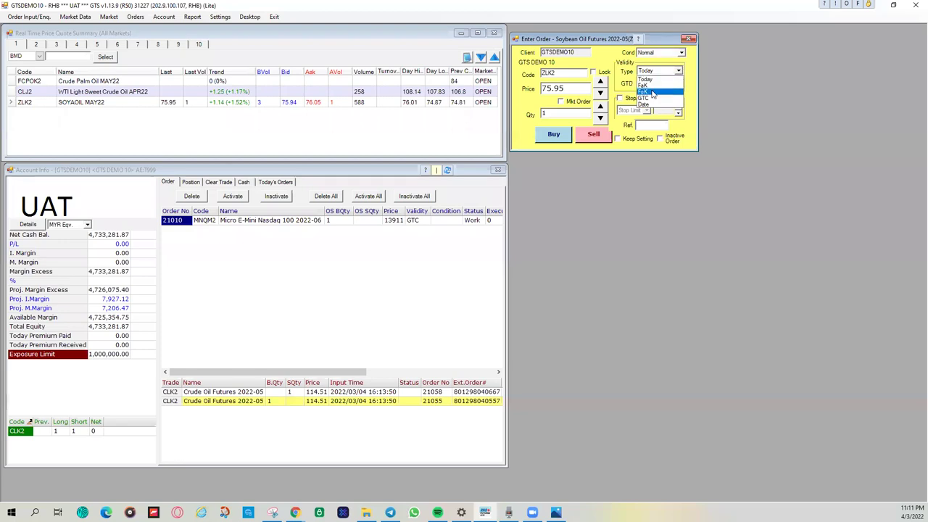
left_click(678, 72)
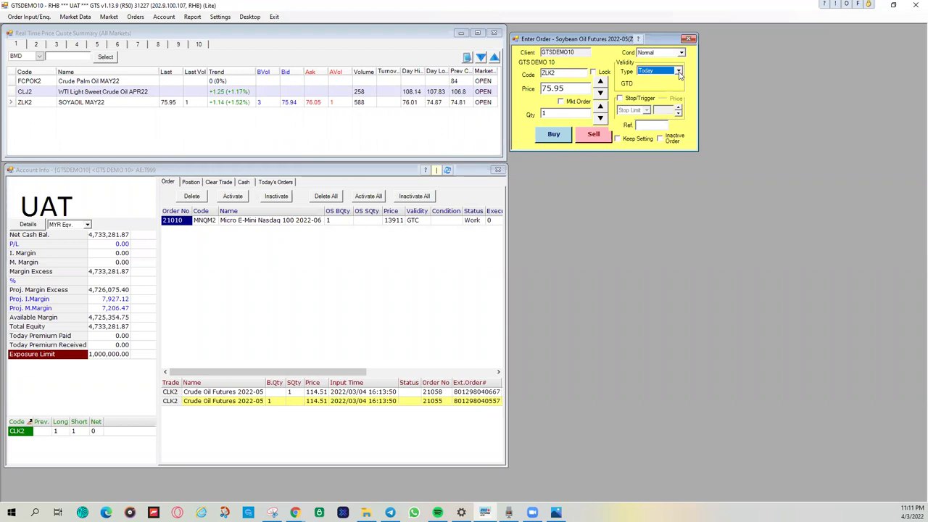
Switch the ZLK2 order's validity to GTC and back to Today
left_click(679, 71)
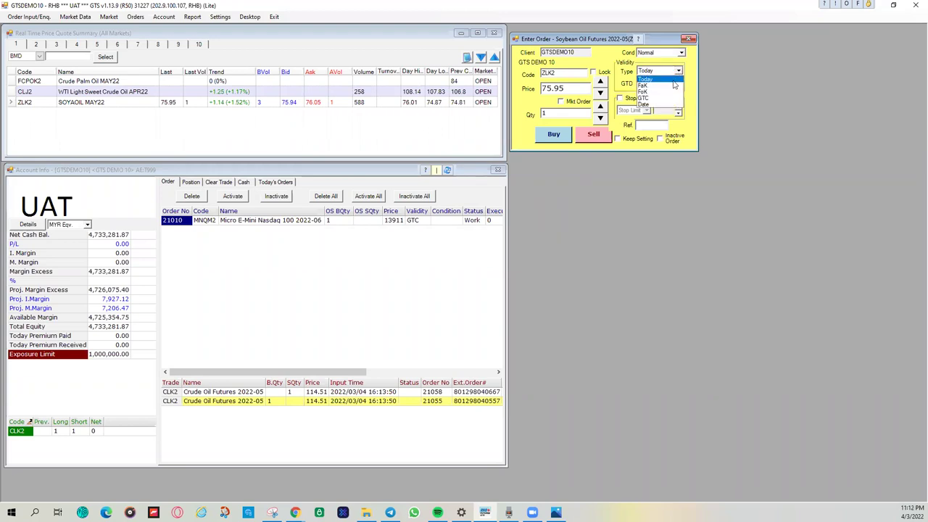
left_click(660, 95)
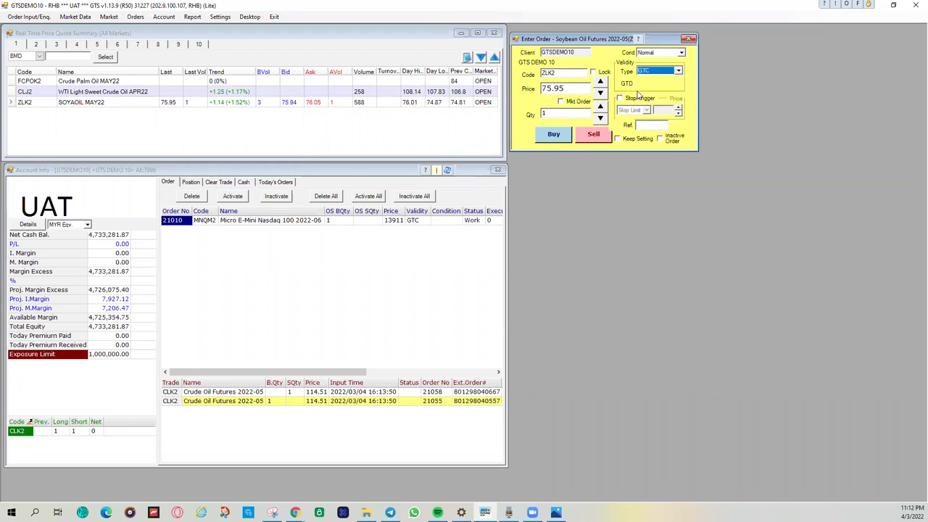
left_click(667, 72)
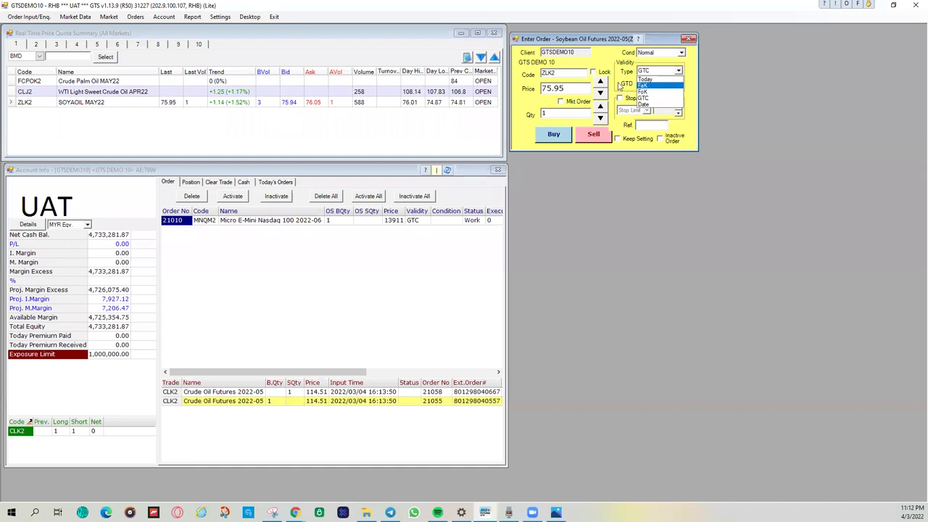
left_click(662, 79)
Try to submit a market buy order for 1 lot of ZLK2, valid today
left_click(562, 103)
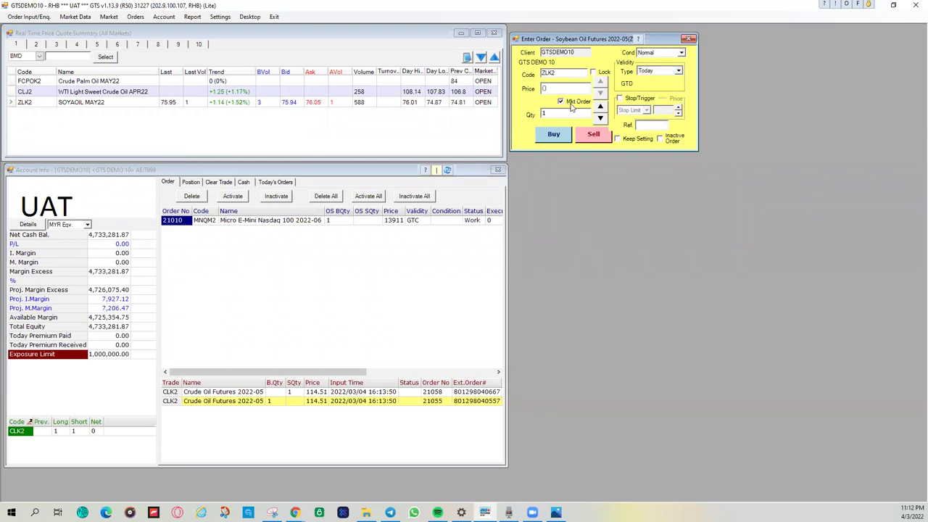
left_click(555, 139)
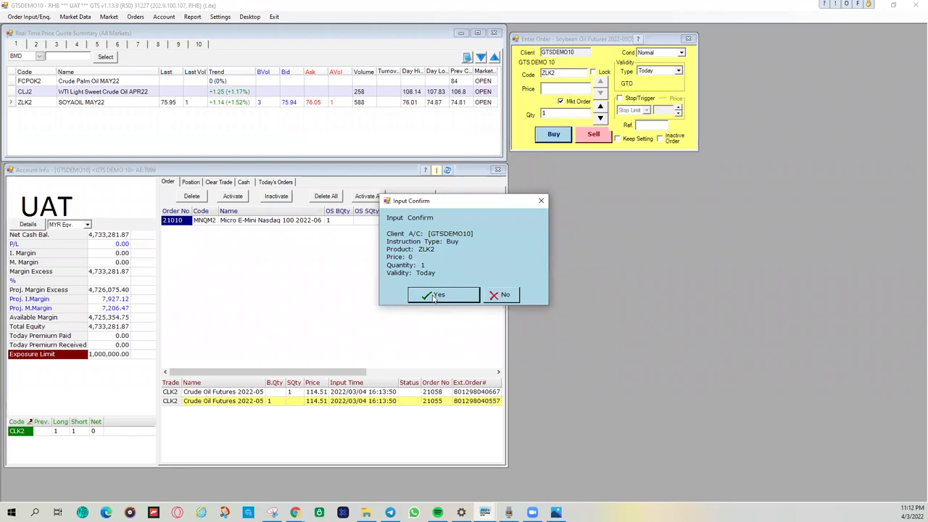
left_click(435, 296)
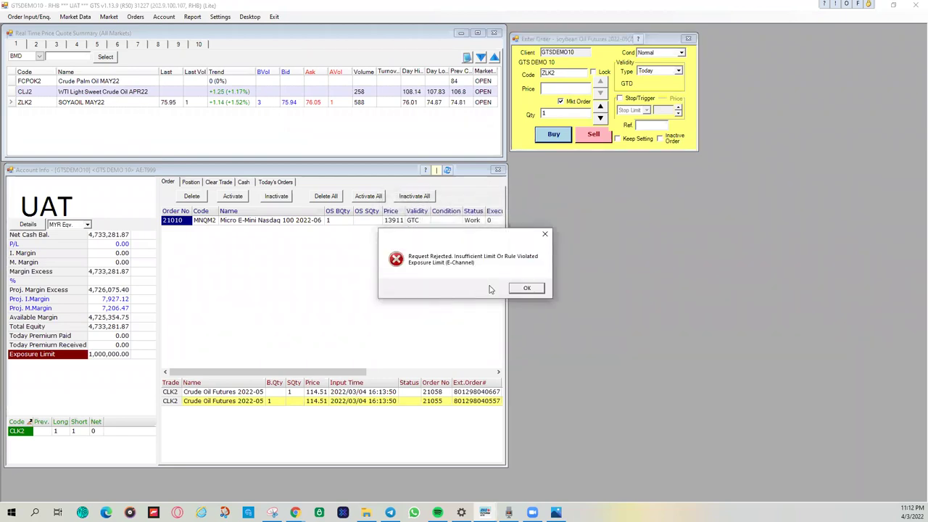
left_click(523, 291)
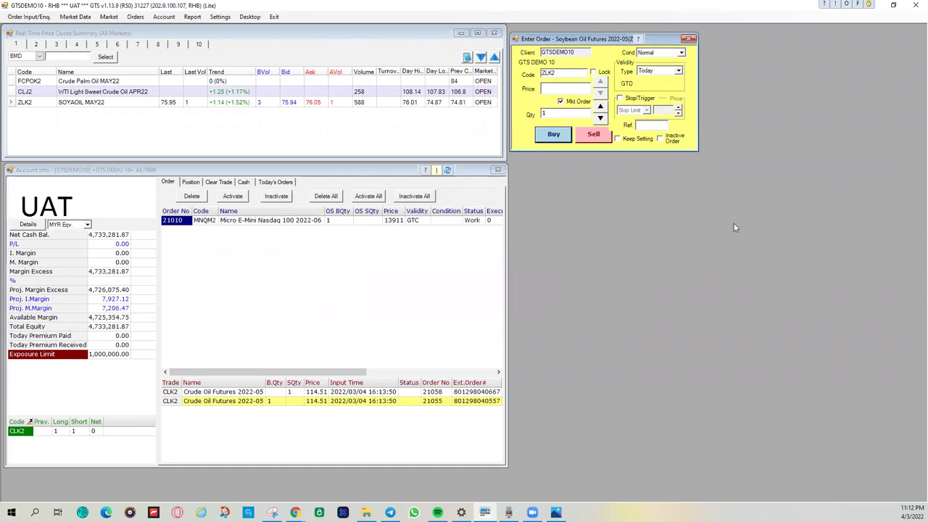
Try to submit a market sell order for 1 lot of ZLK2, valid today
left_click(562, 103)
left_click(562, 102)
left_click(599, 138)
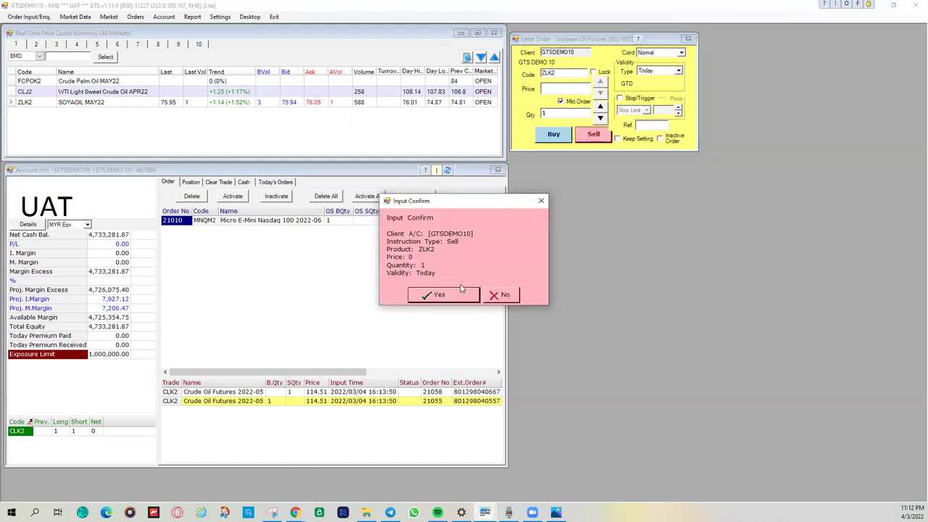
left_click(439, 295)
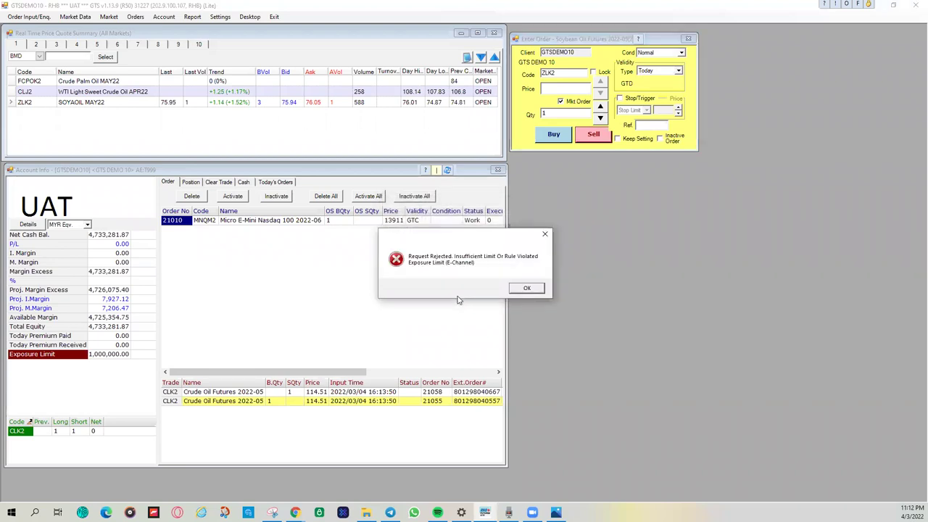
left_click(535, 289)
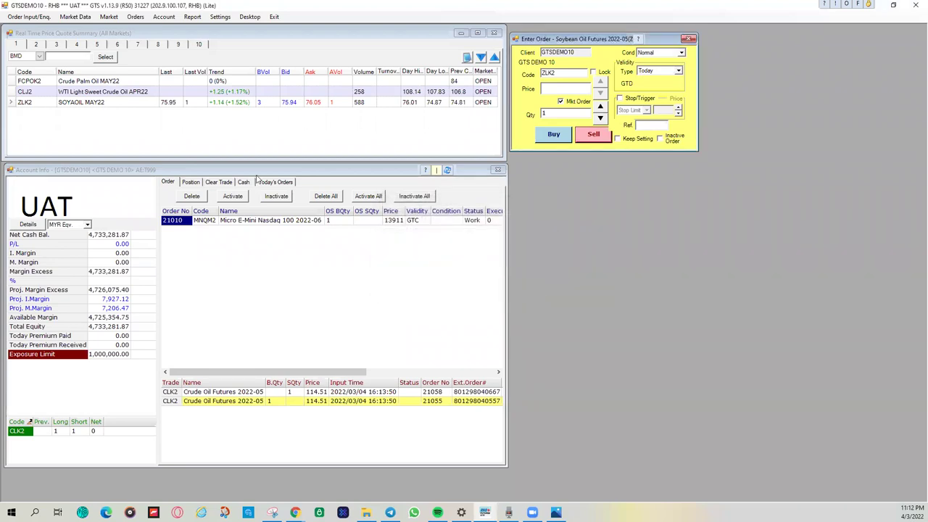
Load CLJ2 from the quote summary into the order form and submit a market buy order for 1 lot, valid today
left_click(170, 93)
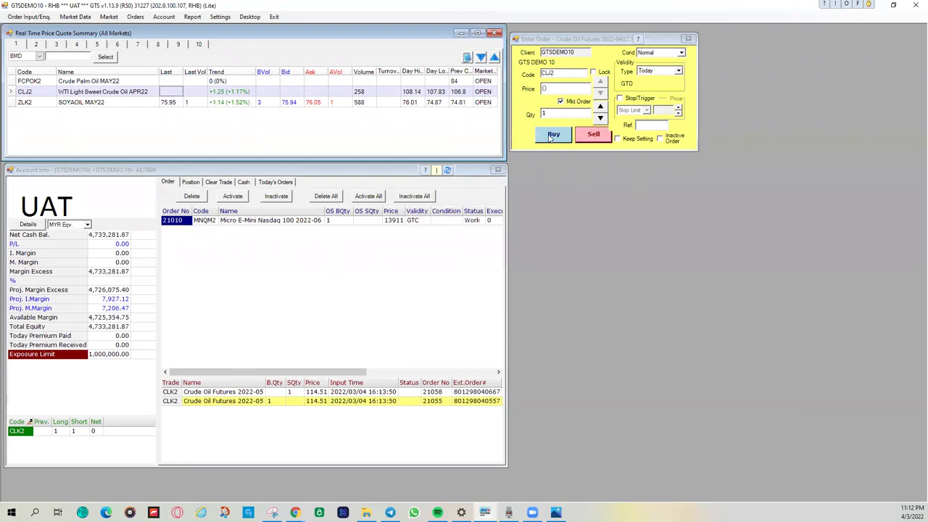
left_click(552, 137)
left_click(450, 297)
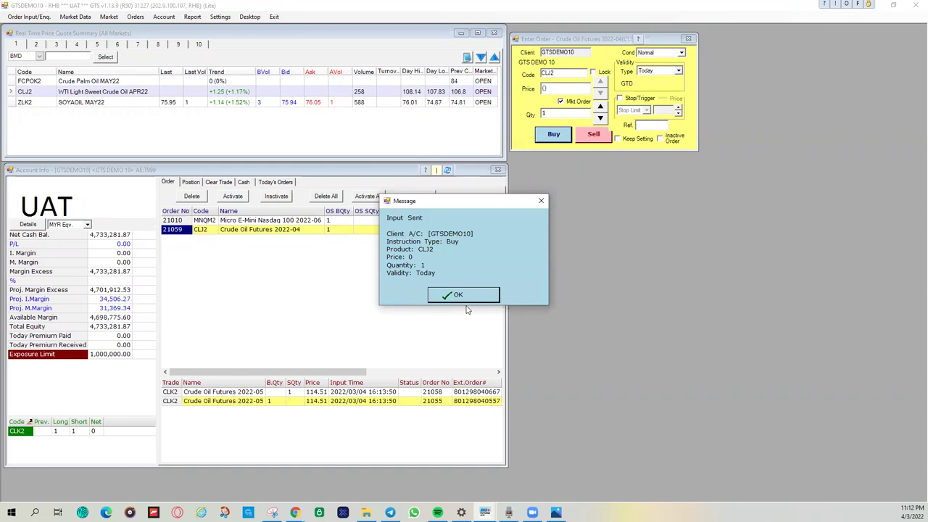
left_click(471, 296)
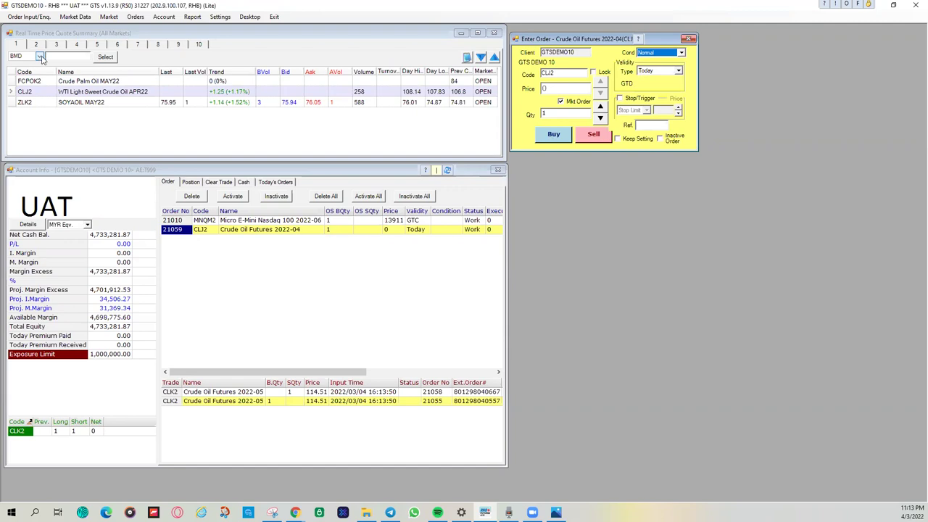
Add the CLK2 contract from the NYMEX Crude Oil Futures group to the quote summary
left_click(105, 56)
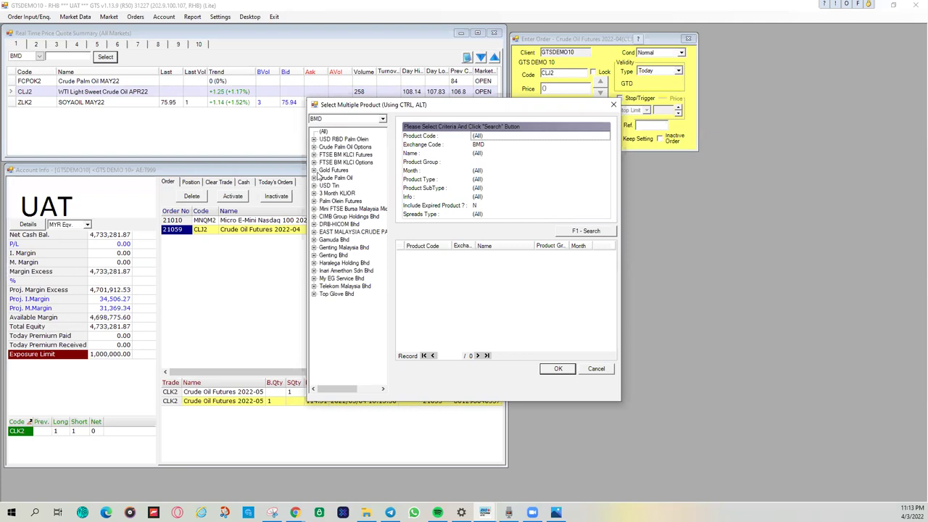
left_click(328, 119)
left_click(328, 158)
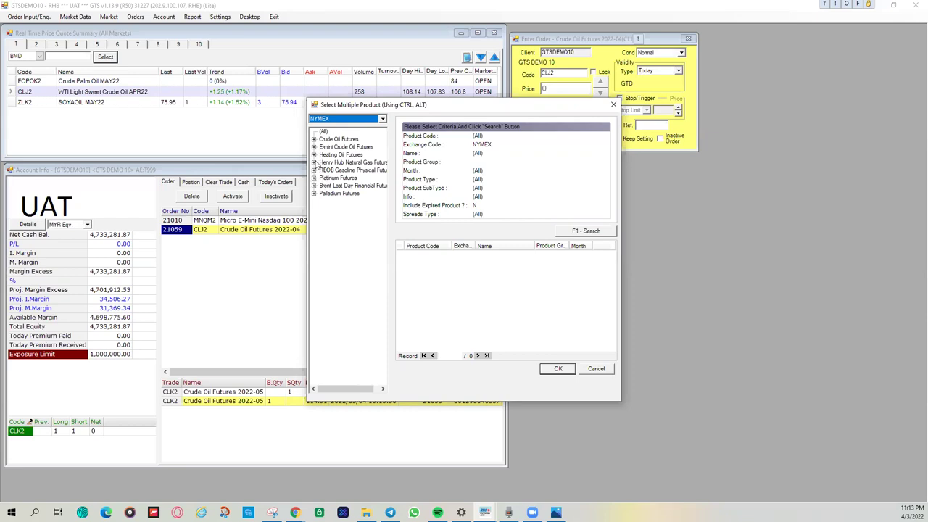
left_click(314, 138)
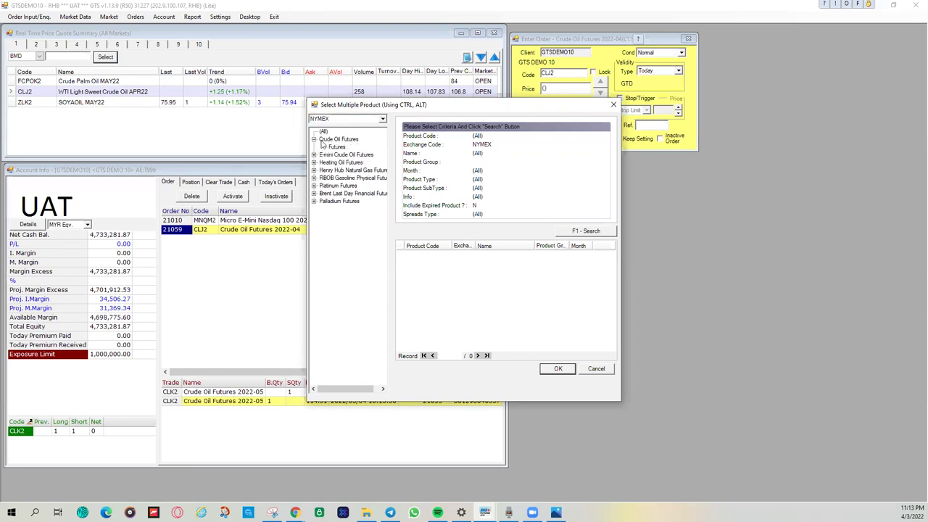
left_click(337, 147)
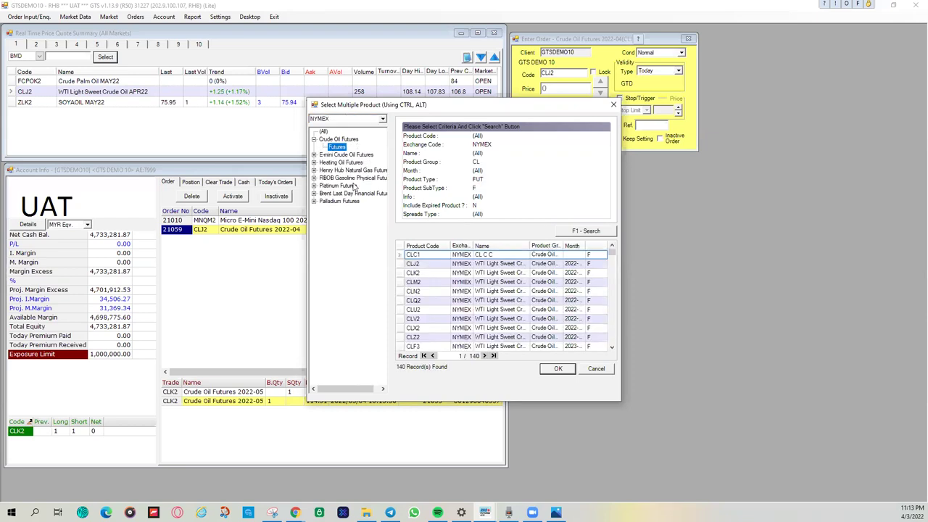
left_click(507, 273)
left_click(552, 371)
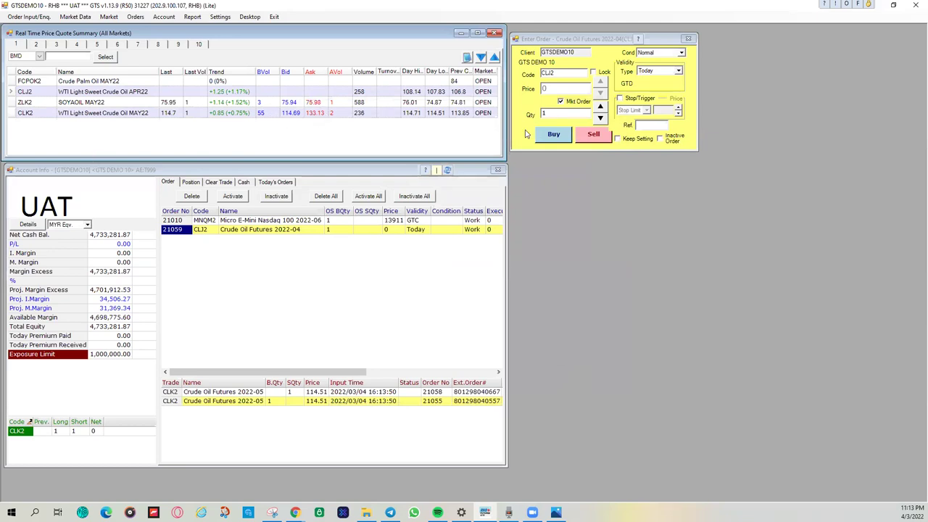
Delete the working CLJ2 crude oil buy order from the account's order list
left_click(338, 230)
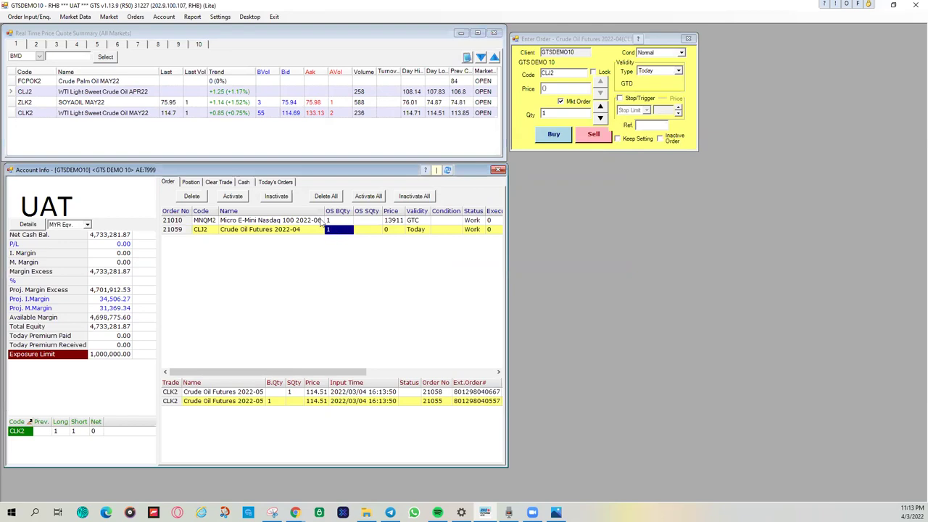
left_click(192, 197)
left_click(450, 297)
left_click(428, 294)
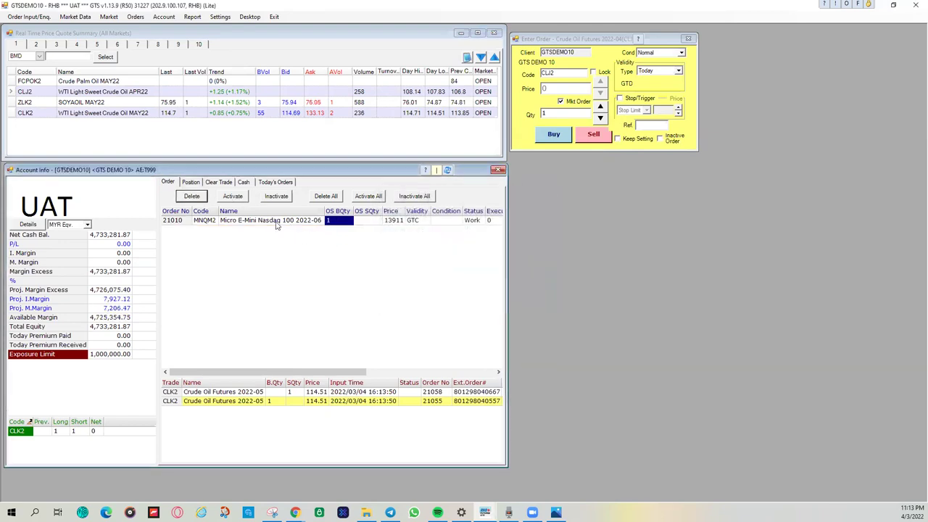
Delete the working MNQM2 Micro E-Mini Nasdaq order from the account's order list
left_click(280, 221)
left_click(193, 196)
left_click(429, 298)
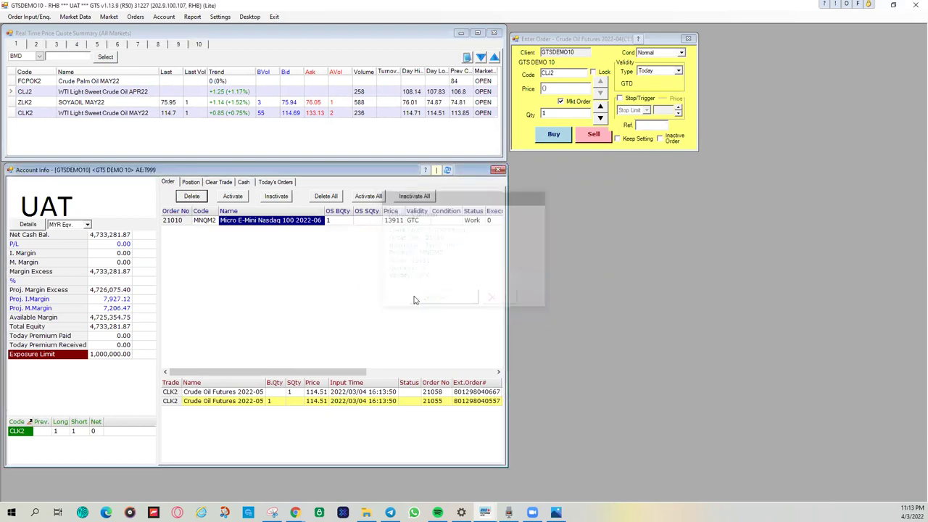
left_click(430, 296)
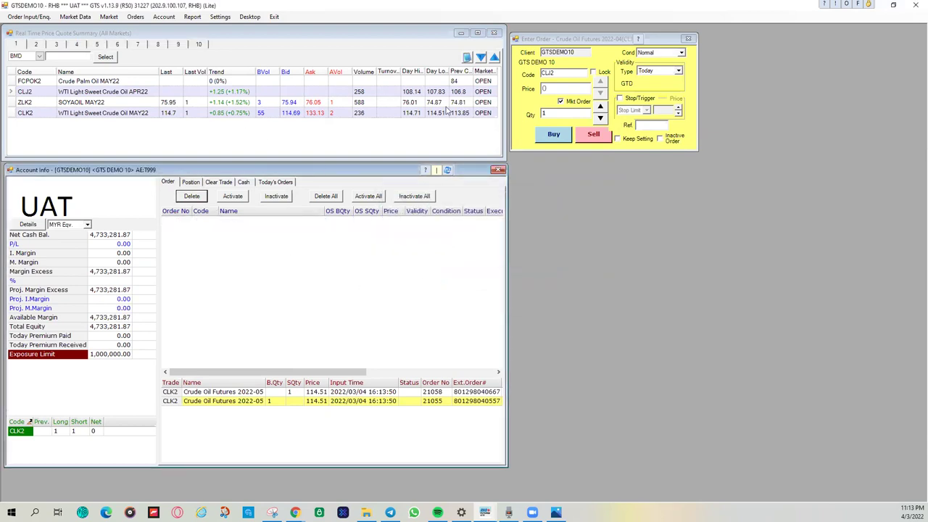
Try to place a market buy order for 1 lot of CLJ2, valid today
left_click(564, 138)
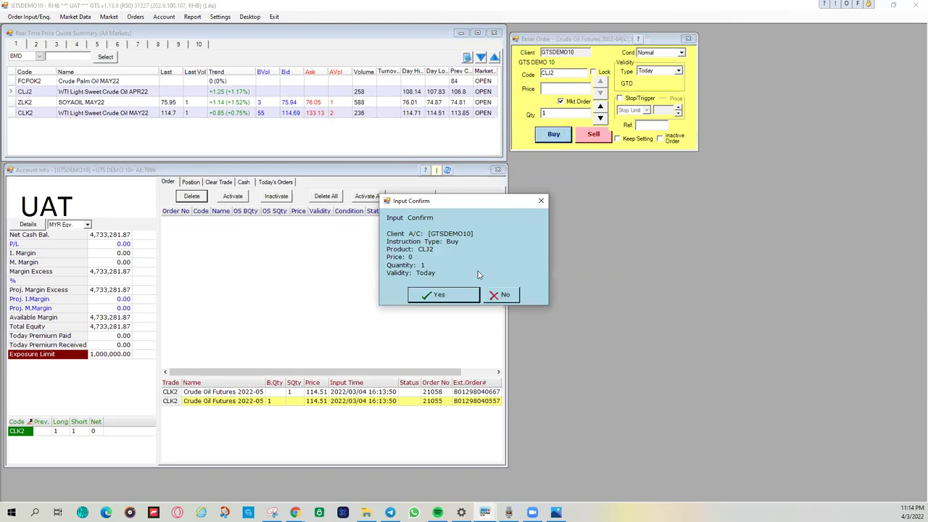
left_click(459, 298)
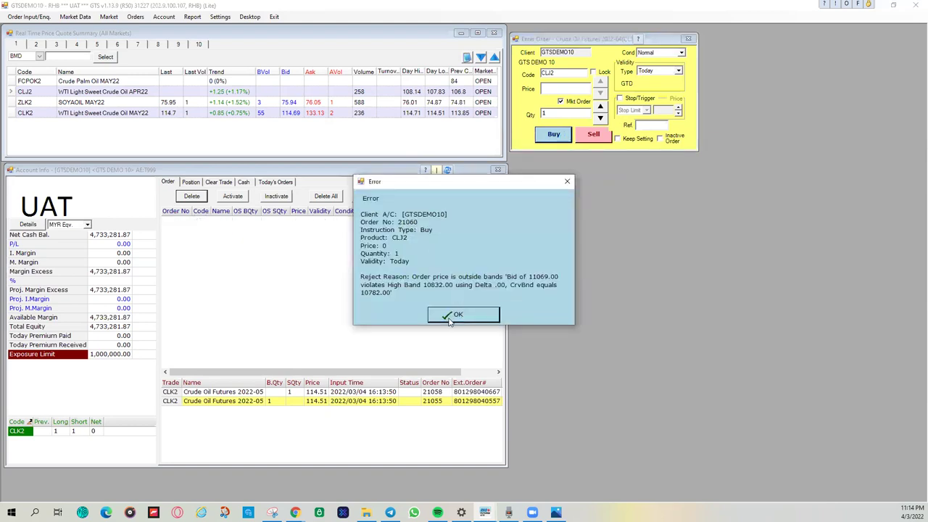
left_click(450, 319)
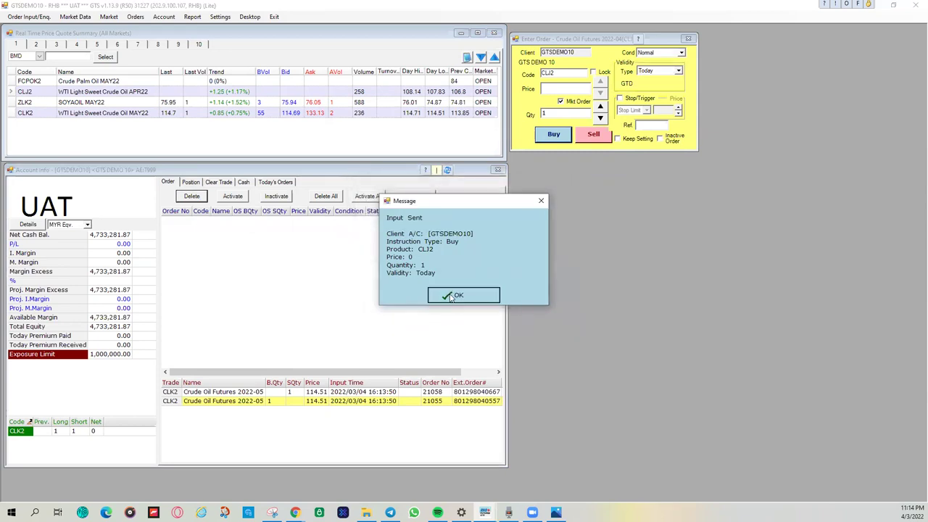
left_click(455, 295)
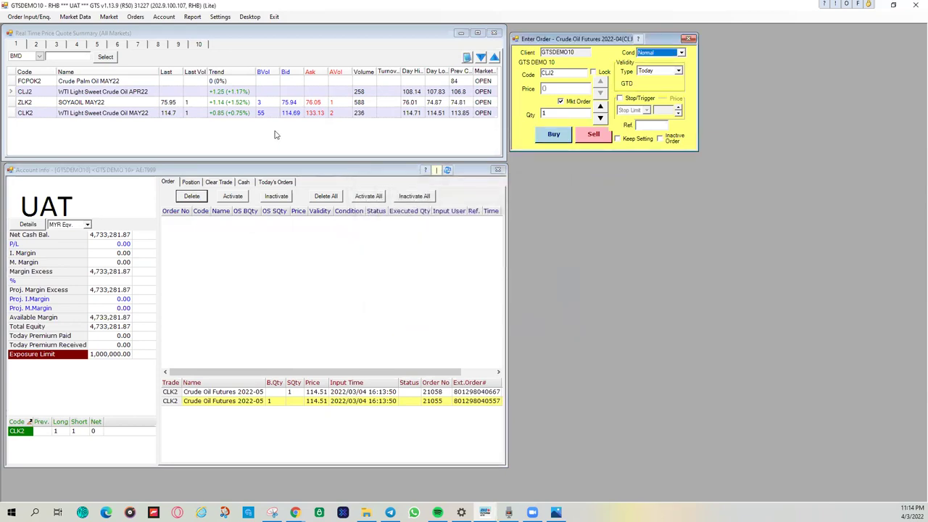
Try to place a market sell order for 1 lot of CLJ2, valid today
left_click(594, 135)
left_click(429, 298)
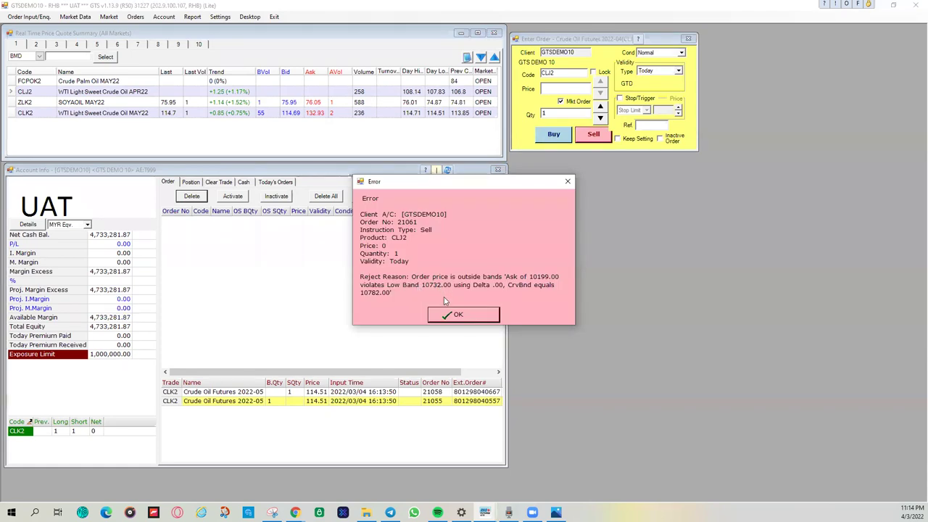
left_click(449, 314)
left_click(448, 295)
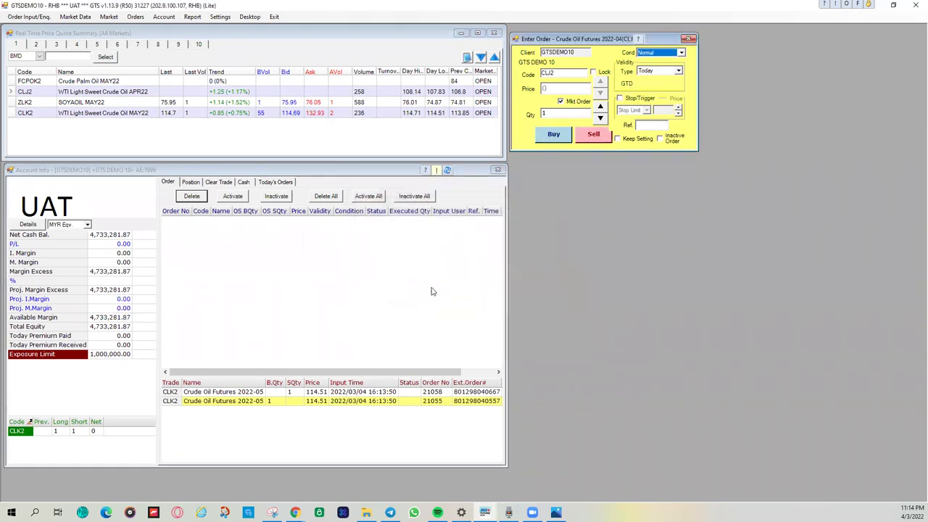
Load CLK2 from the quote summary, turn off the market order option and submit a buy order for 1 lot at 114.7
left_click(172, 116)
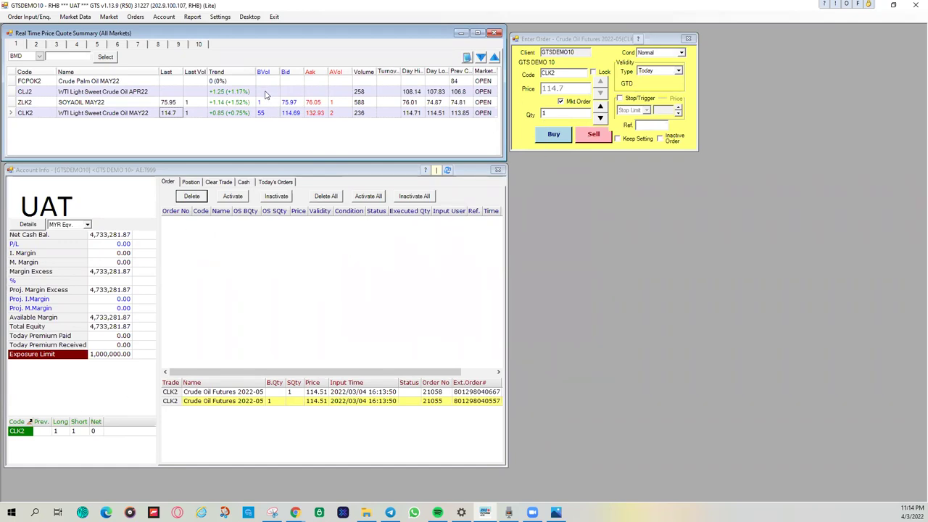
left_click(174, 113)
left_click(562, 102)
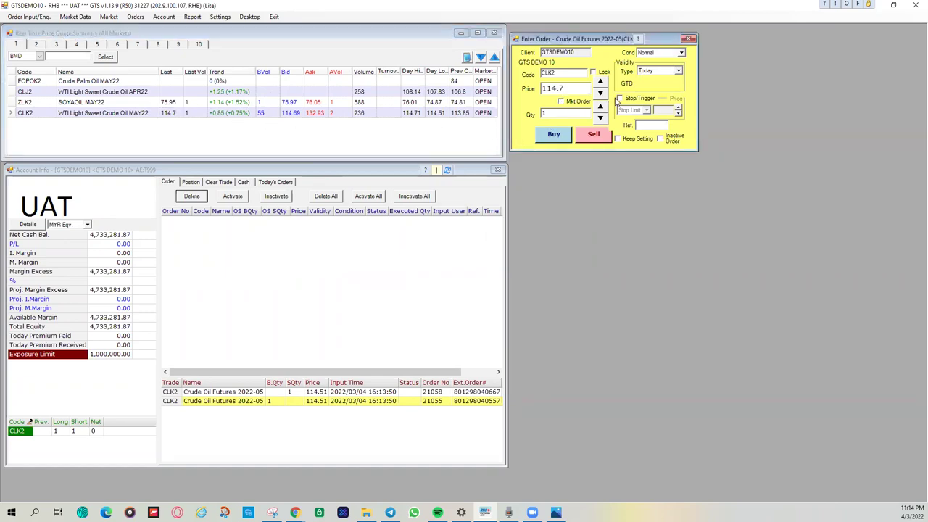
double_click(567, 88)
left_click(556, 135)
left_click(471, 297)
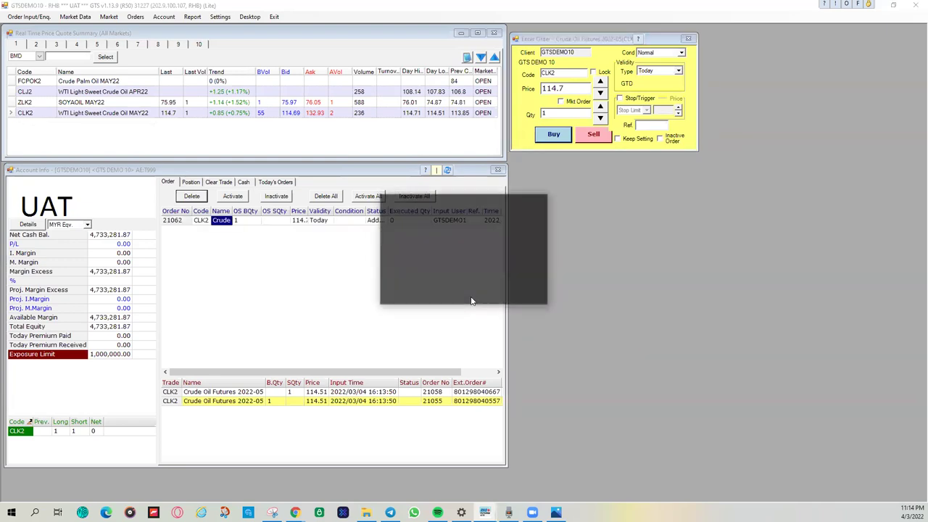
left_click(468, 296)
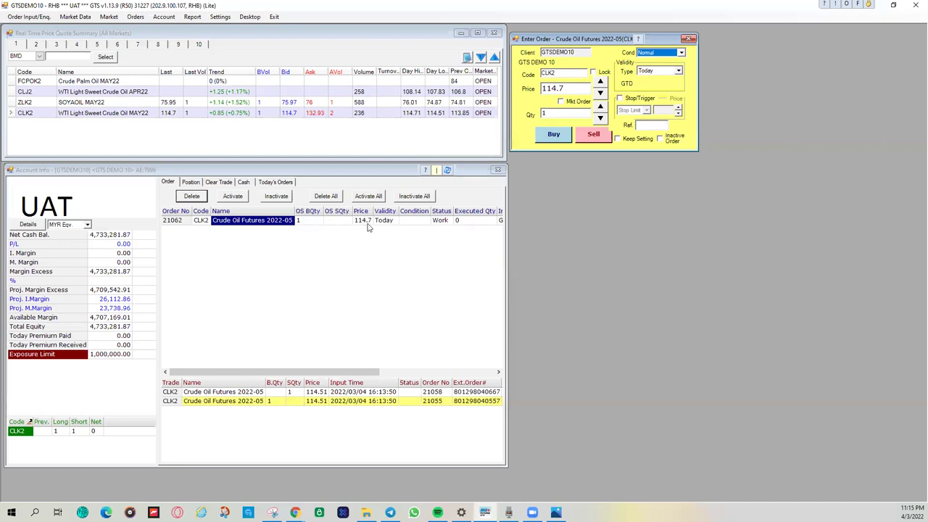
Try to place a CLK2 buy order for 1 lot at a price of 132.93, valid today
left_click_drag(321, 372, 458, 363)
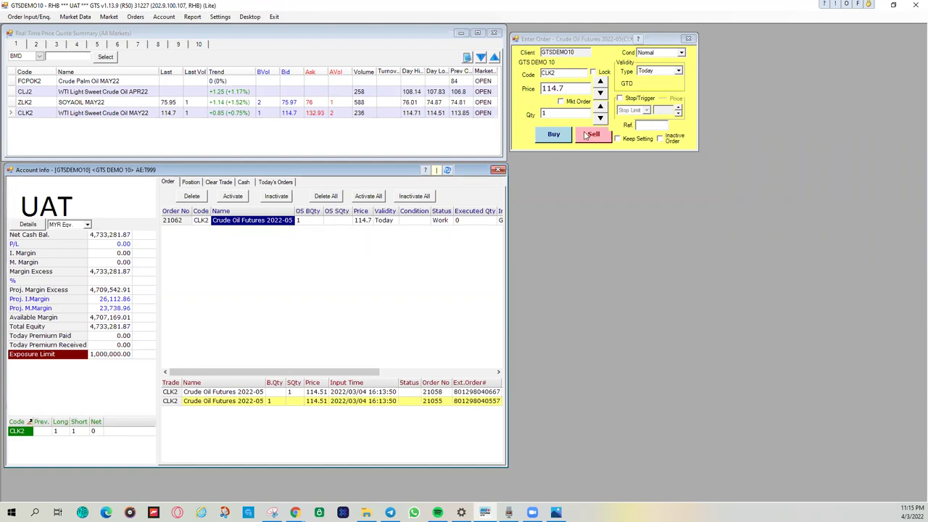
left_click(580, 86)
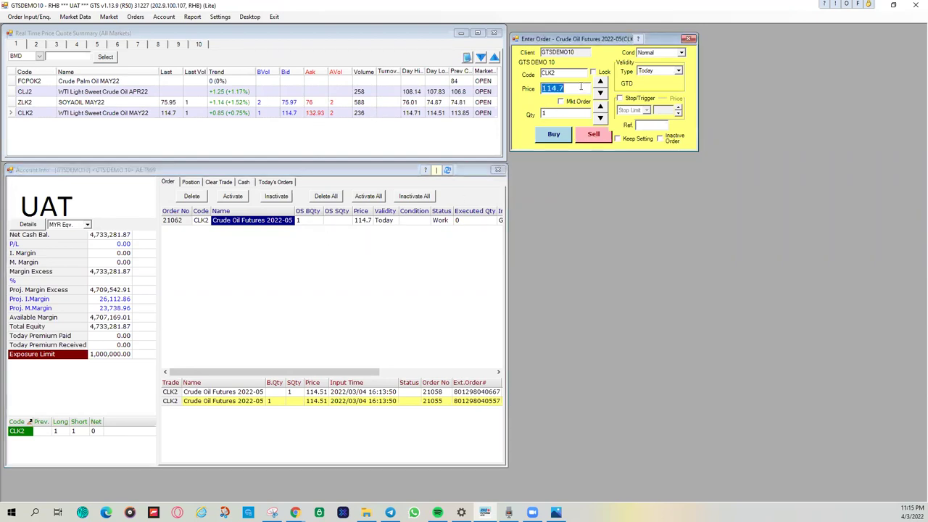
type("132.93")
left_click(559, 136)
left_click(443, 295)
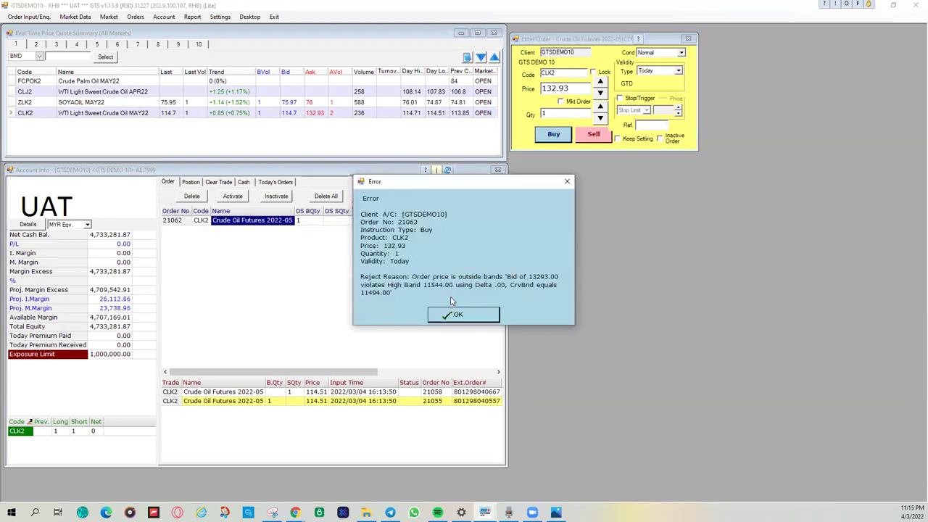
left_click(455, 313)
left_click(448, 298)
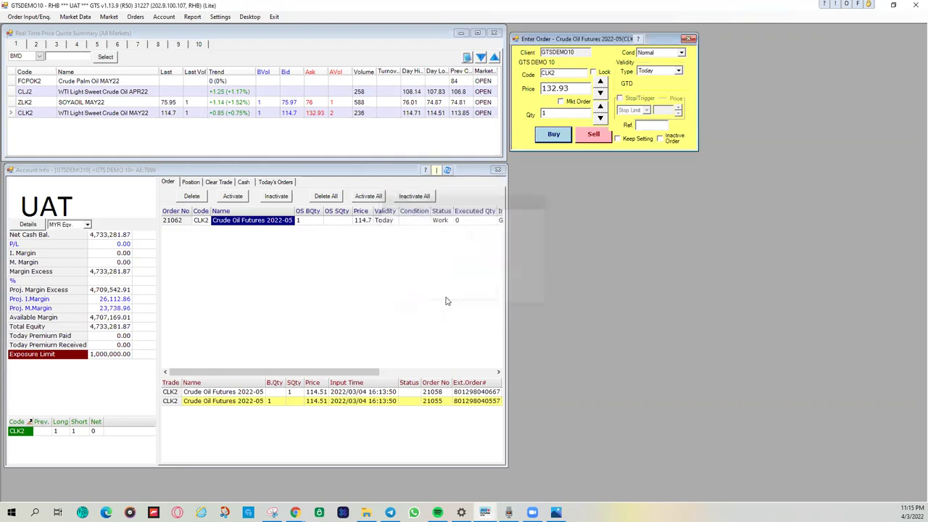
Load ZLK2 from the quote summary and try to place a buy order for 1 lot at 76
left_click(167, 102)
left_click(597, 91)
left_click(586, 87)
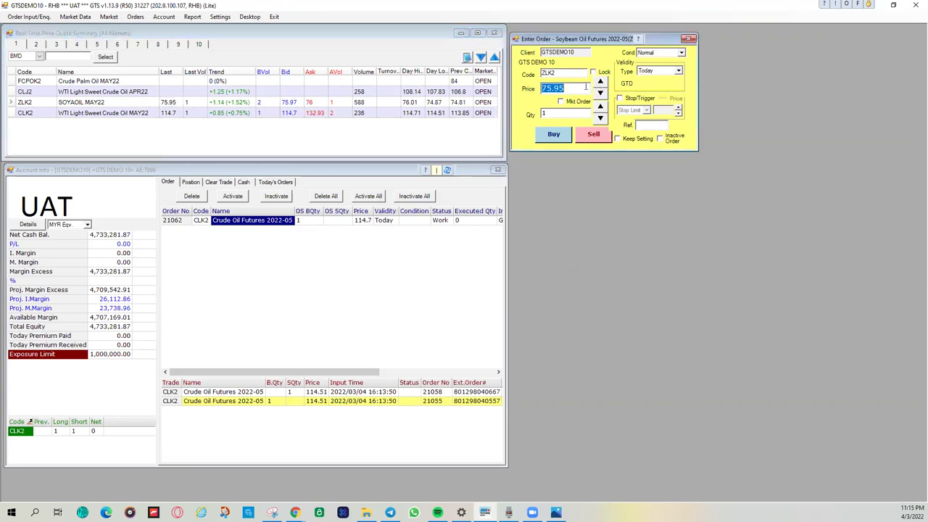
type("76")
left_click(557, 139)
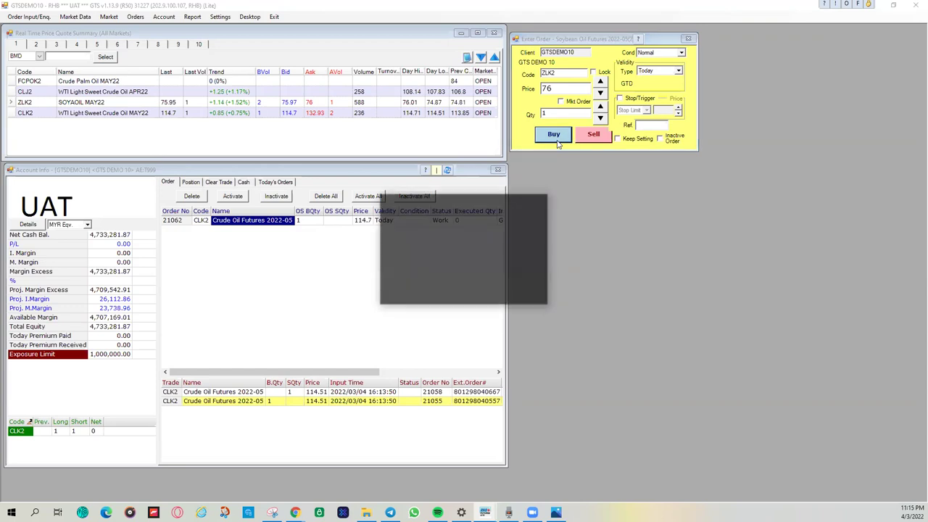
left_click(467, 300)
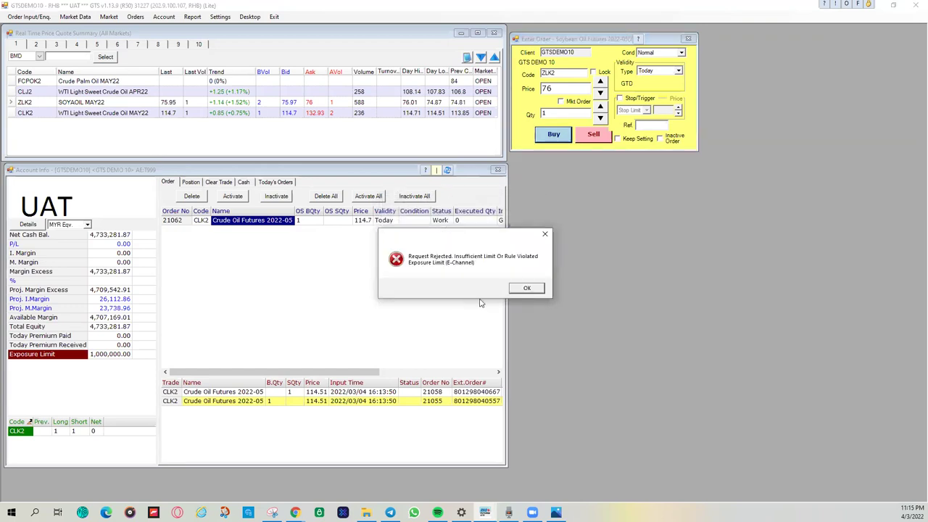
left_click(514, 289)
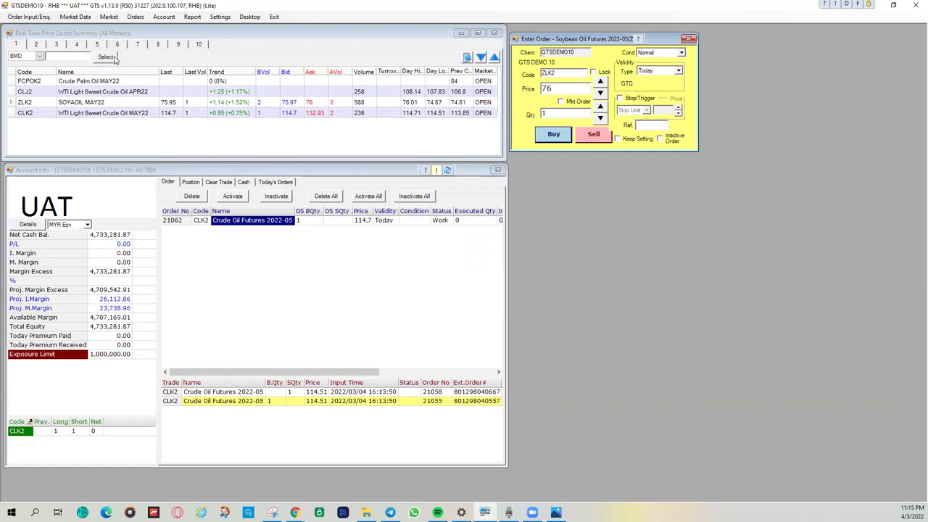
Submit a stop-limit sell order for 1 lot of CLK2 with a trigger price of 113 and an order price of 112.9
left_click(308, 226)
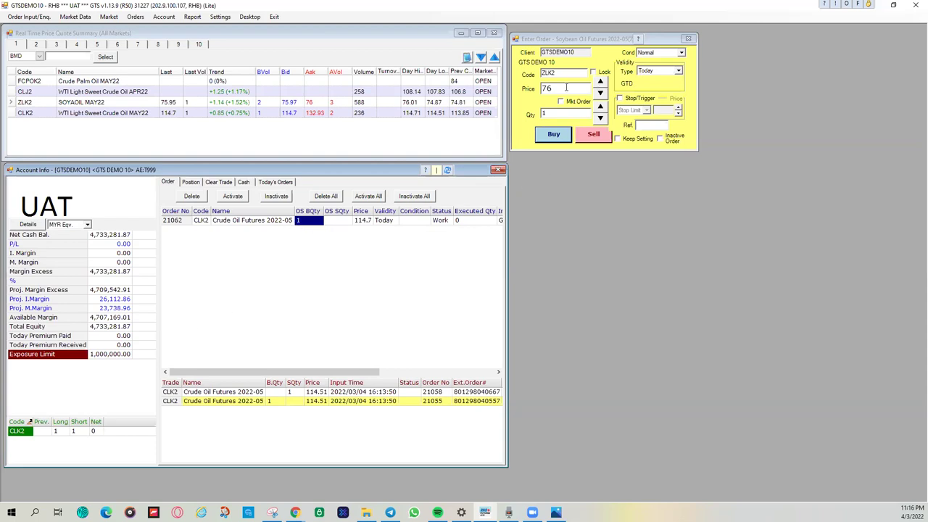
left_click(165, 115)
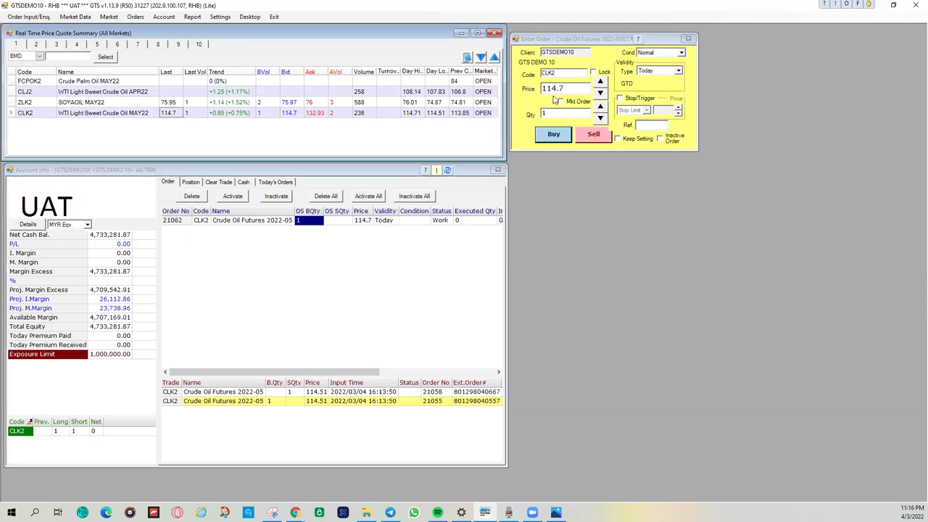
left_click(620, 99)
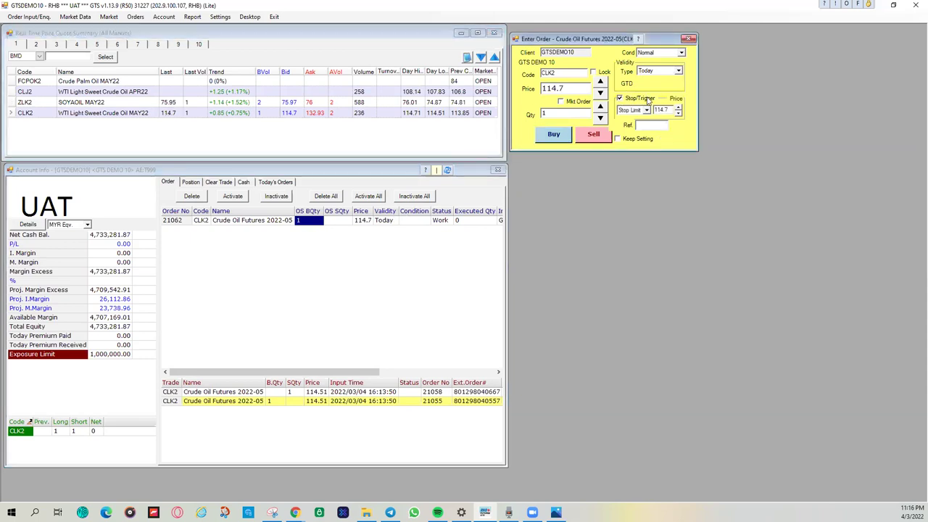
left_click(671, 110)
type("113")
left_click(572, 88)
left_click_drag(579, 89, 540, 88)
type("1")
left_click(595, 136)
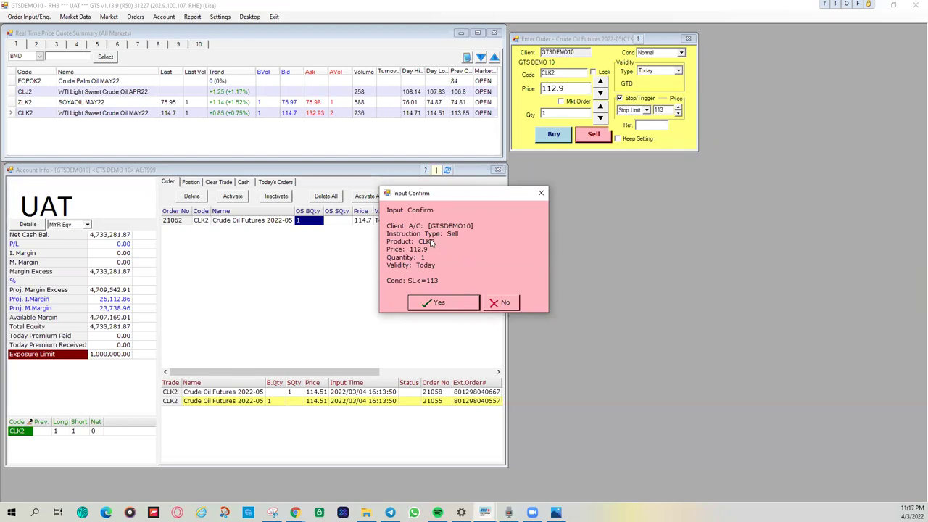
left_click(438, 306)
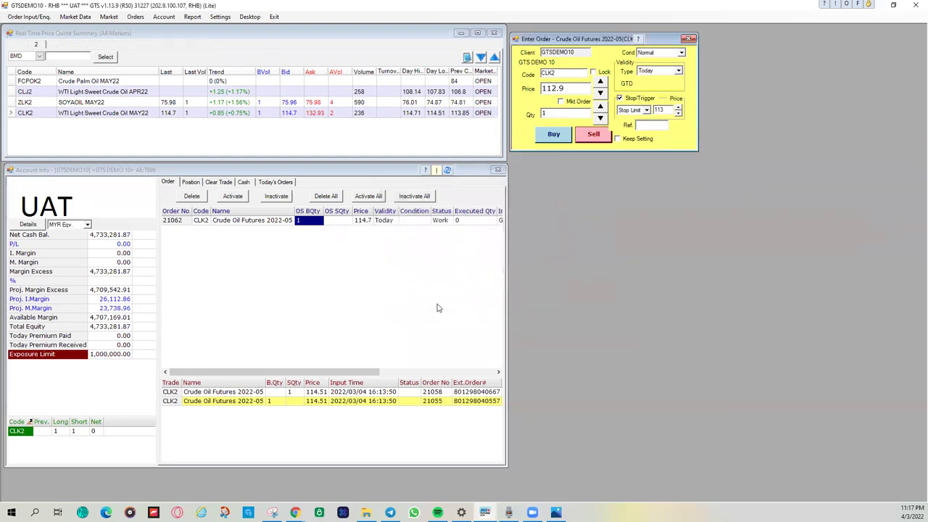
left_click(456, 306)
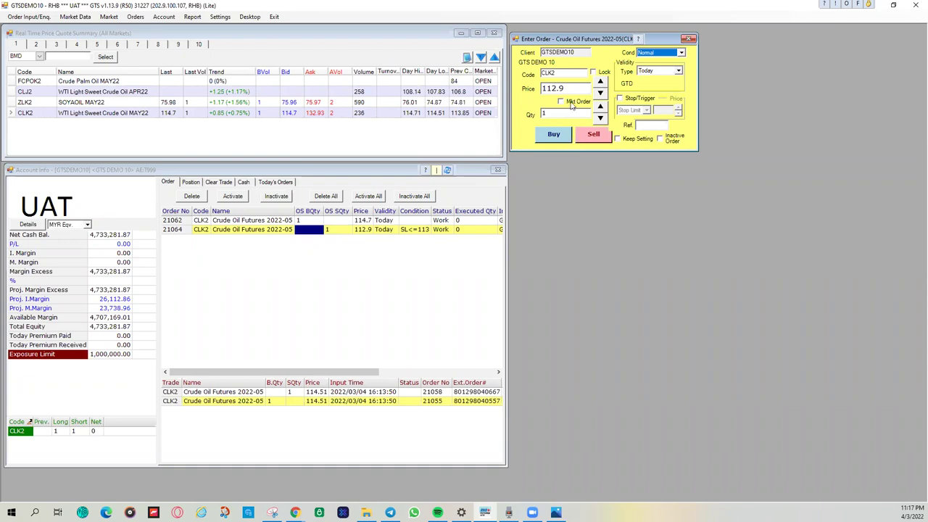
Submit a CLK2 take-profit sell order for 1 lot at 115 without a stop trigger
left_click(620, 99)
left_click(621, 99)
left_click(571, 88)
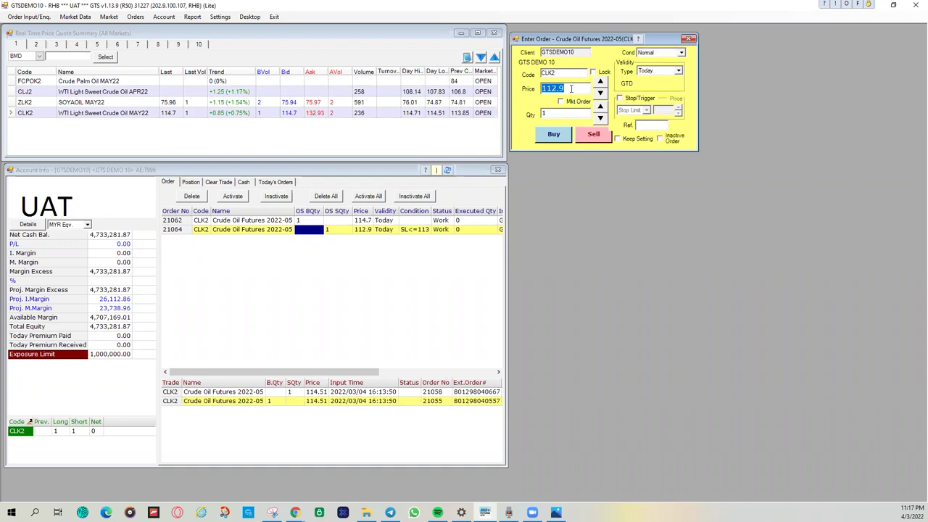
type("113")
type("1")
type("14")
key("BackSpace")
type("5")
left_click(596, 135)
left_click(459, 295)
left_click(462, 294)
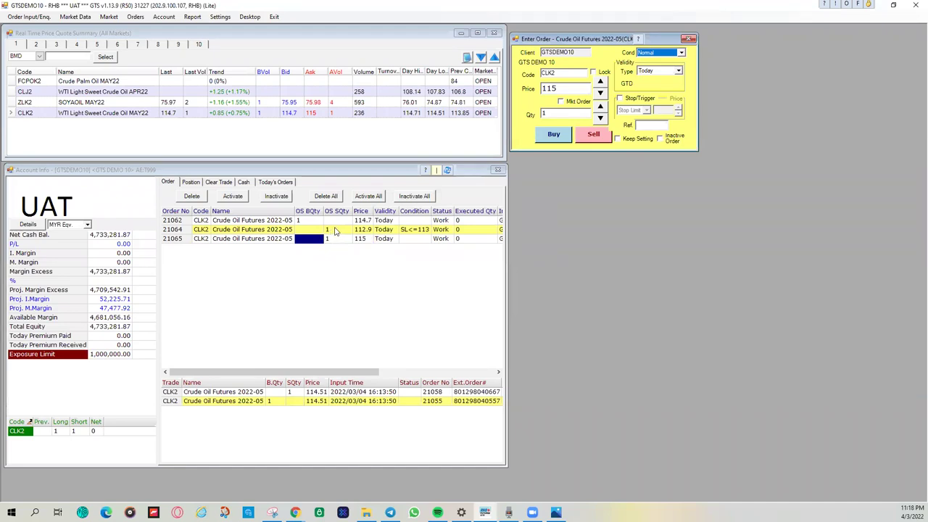
left_click(307, 222)
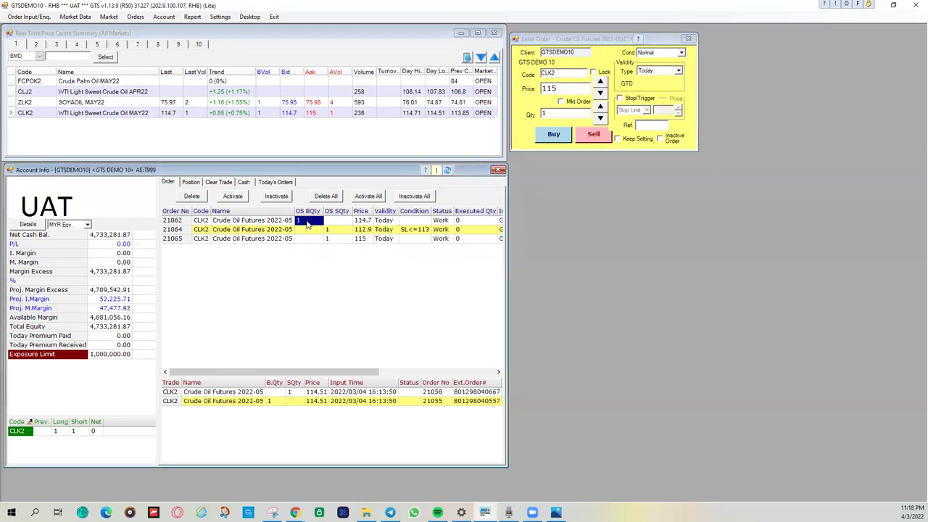
left_click(376, 230)
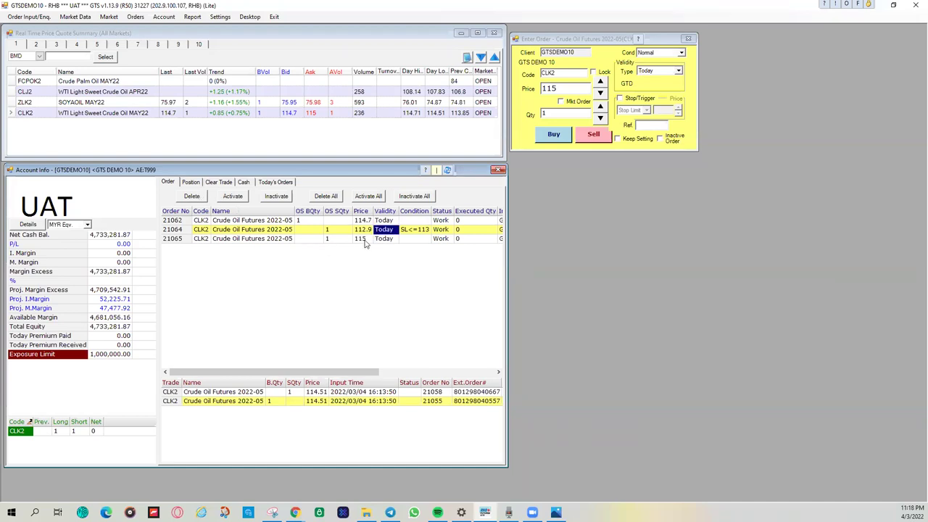
left_click(362, 240)
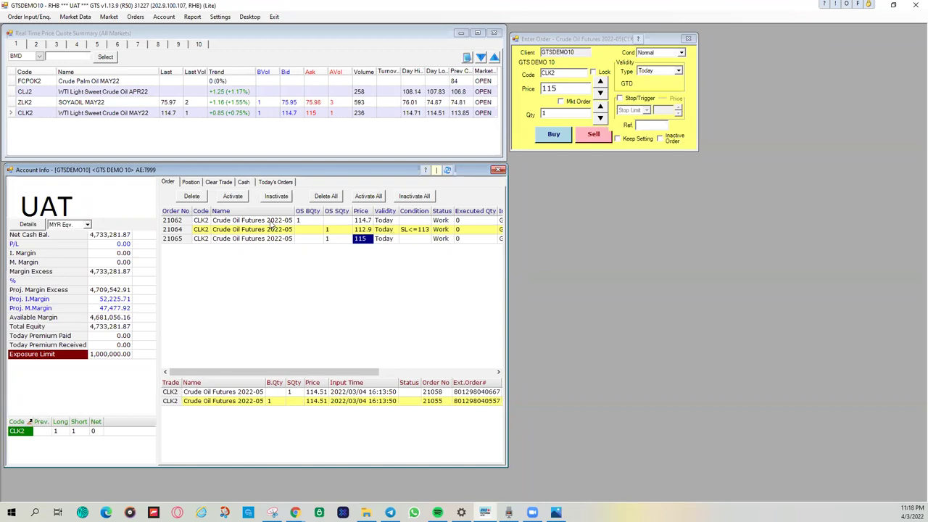
left_click(200, 197)
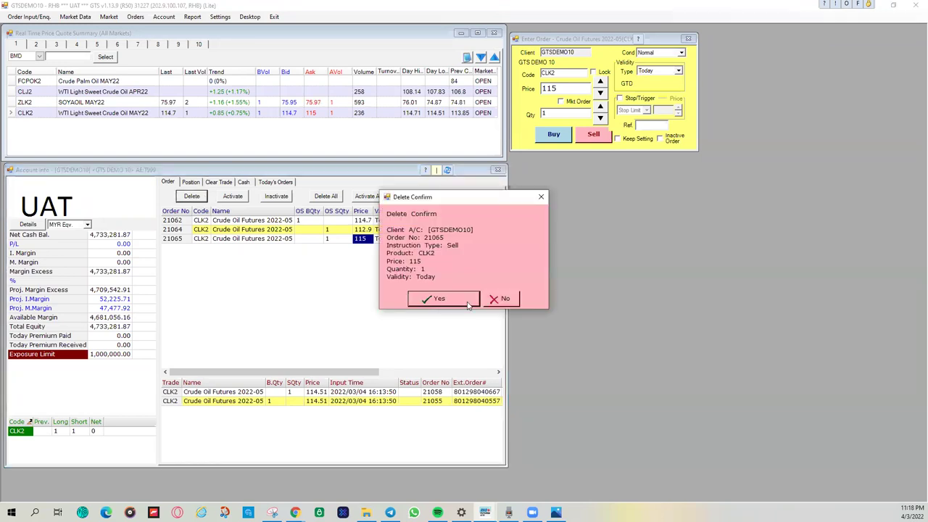
left_click(490, 301)
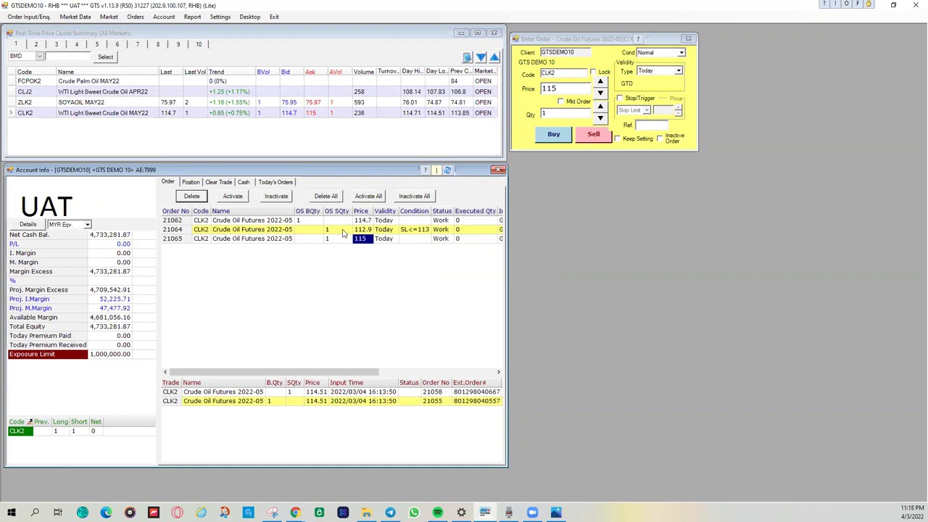
Delete the CLK2 stop-limit sell order at 112.9 and the CLK2 sell order at 115 from the account's order list
left_click(291, 230)
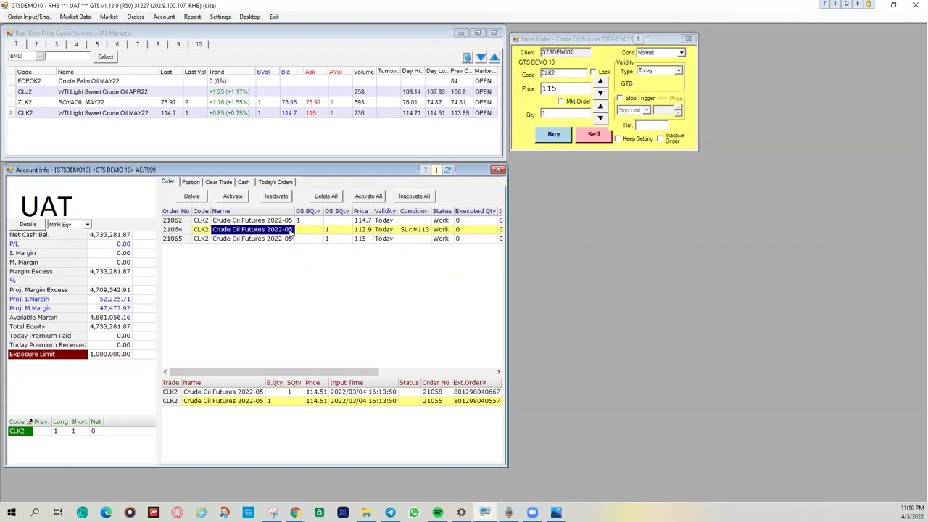
left_click(191, 196)
left_click(457, 304)
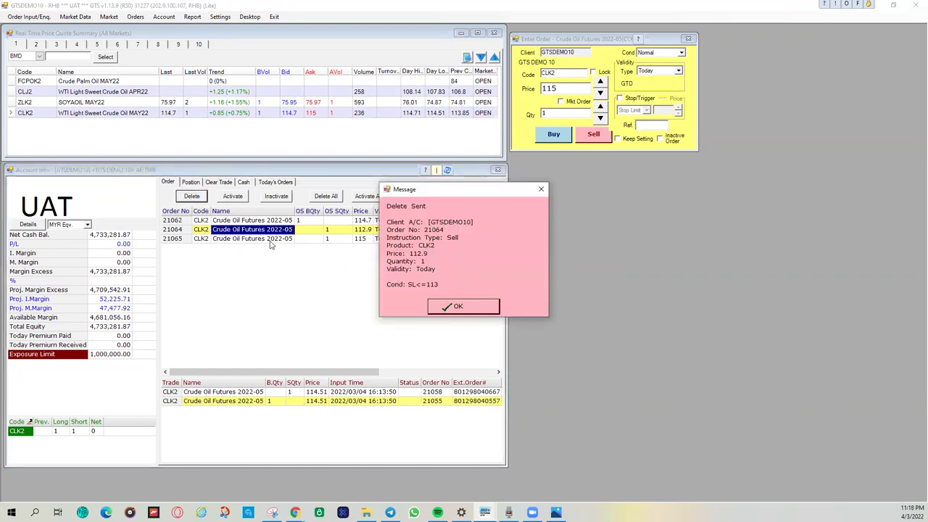
left_click(466, 311)
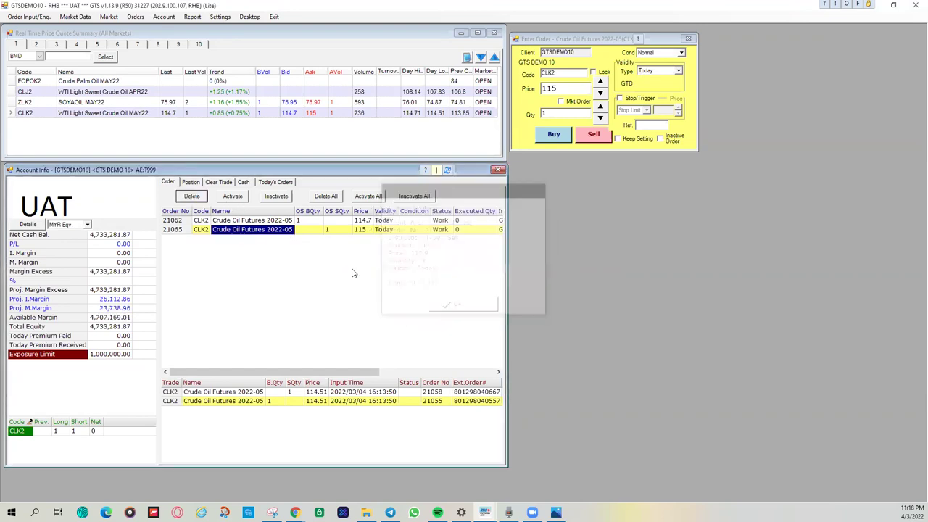
left_click(192, 196)
left_click(468, 304)
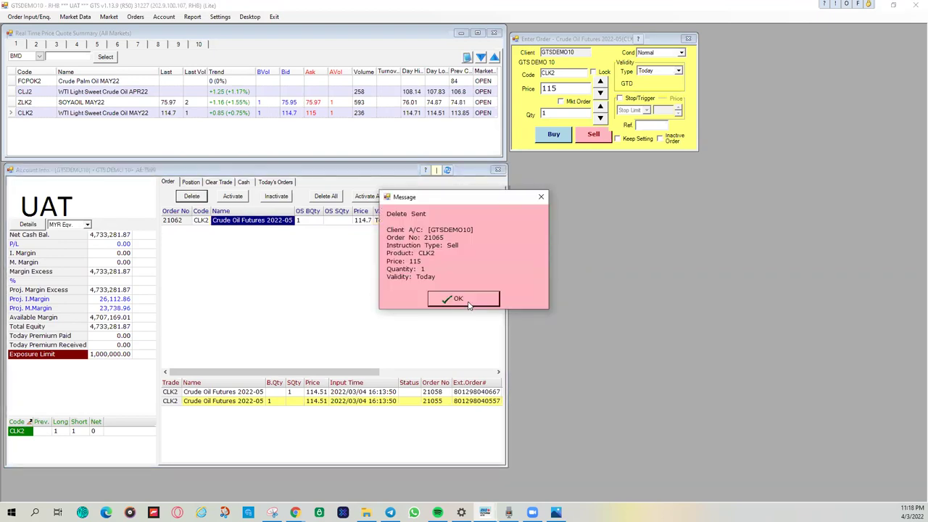
Acknowledge the sent deletion of the CLK2 sell order and set the order entry condition to OCO
left_click(469, 305)
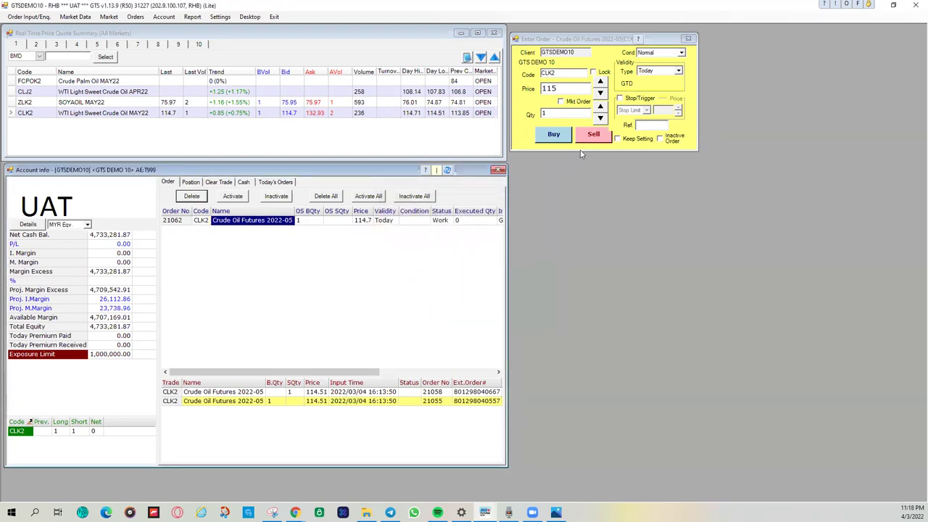
left_click(681, 54)
left_click(674, 73)
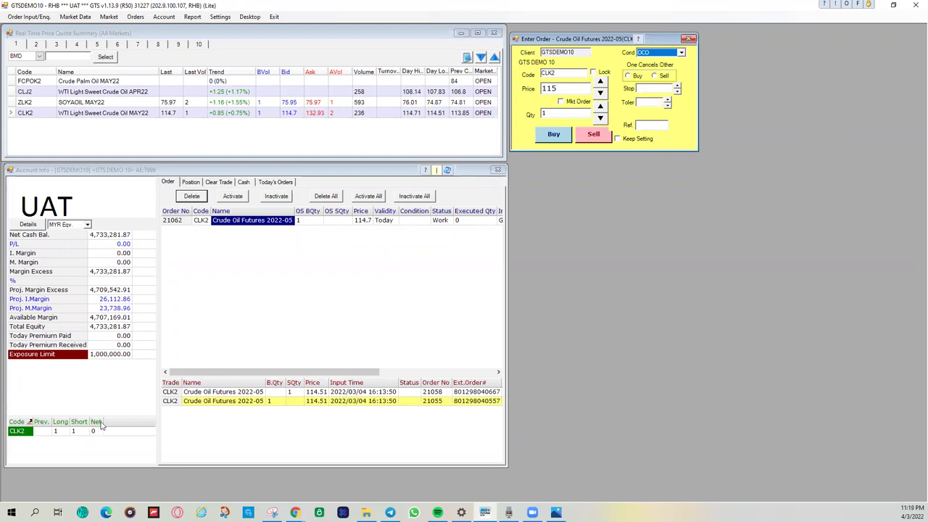
Try to close the CLK2 position from the account's position list, then return to the order list
left_click(200, 184)
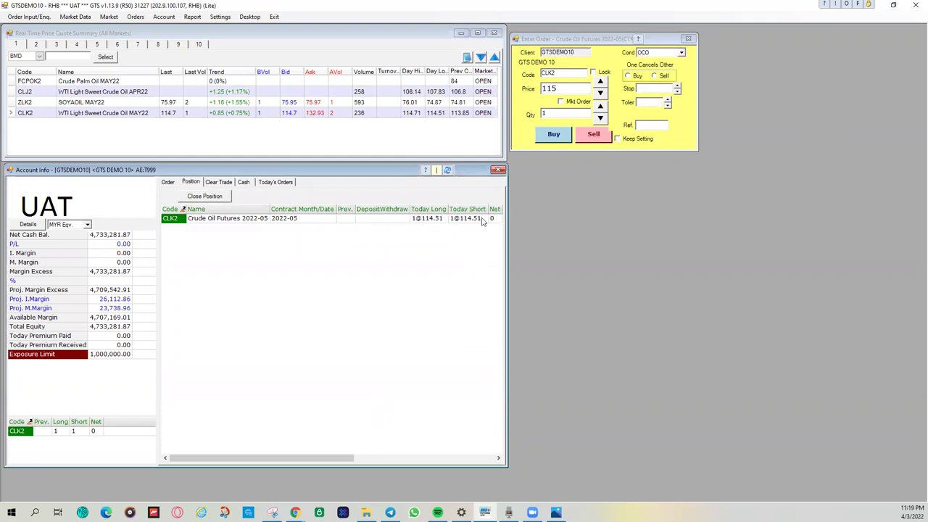
left_click(215, 200)
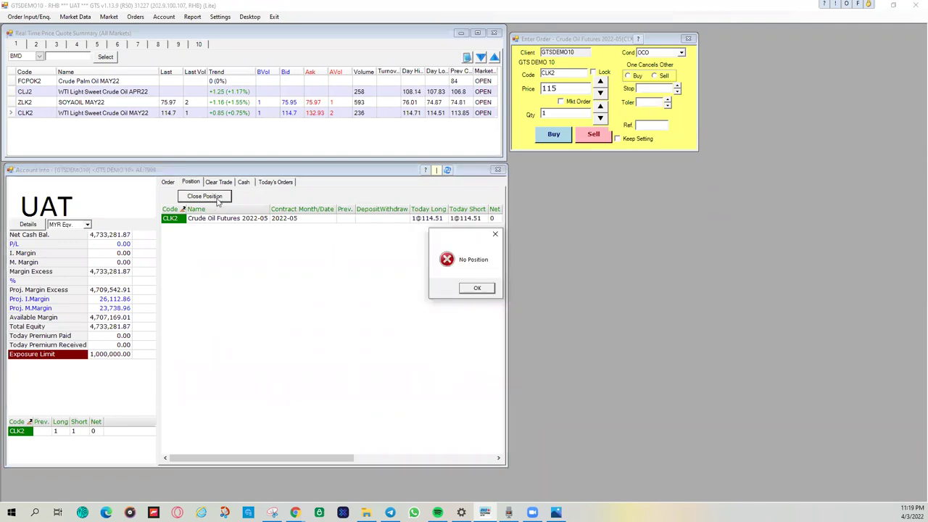
left_click(464, 292)
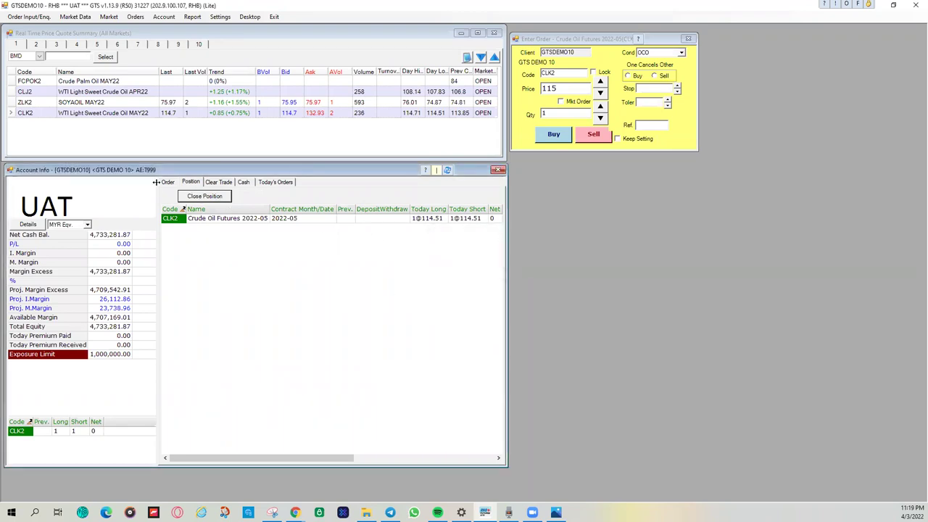
left_click(205, 198)
left_click(464, 290)
left_click(167, 182)
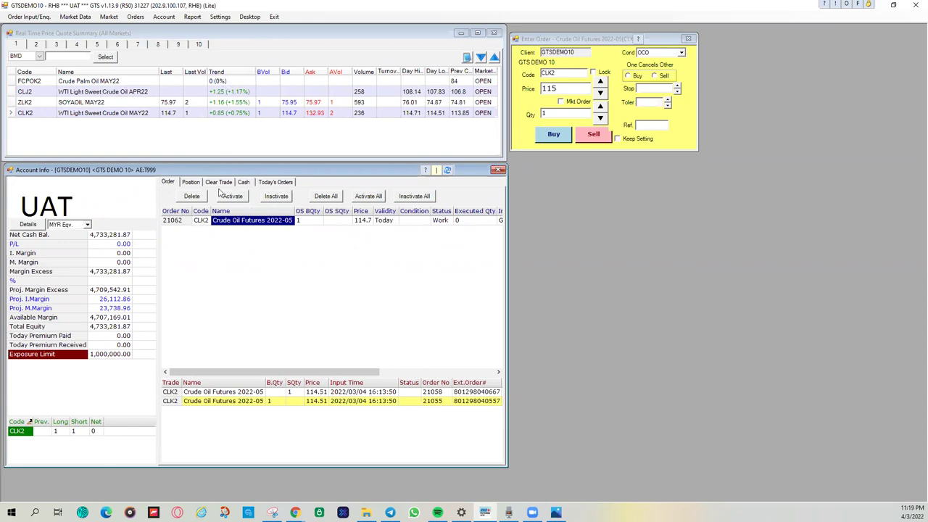
Compare the account's order and position lists for CLK2 and retry closing the position
left_click(194, 183)
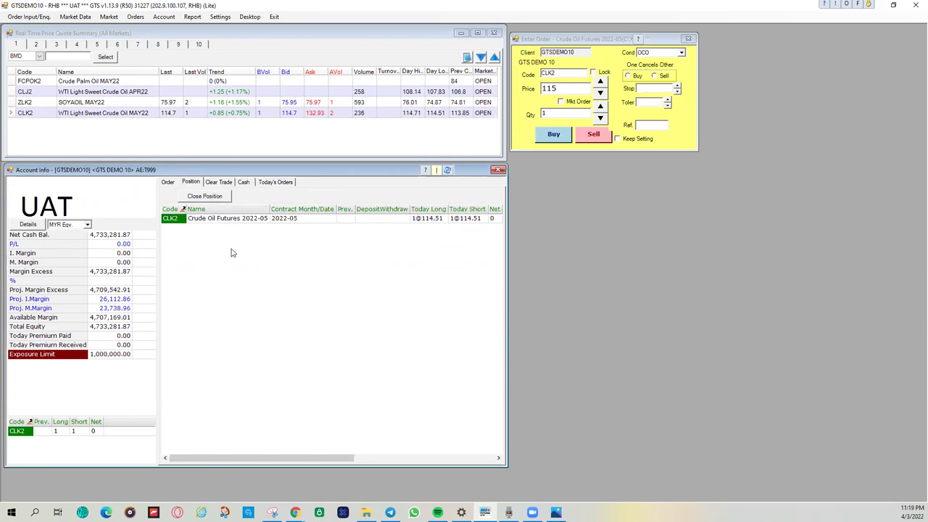
left_click(166, 183)
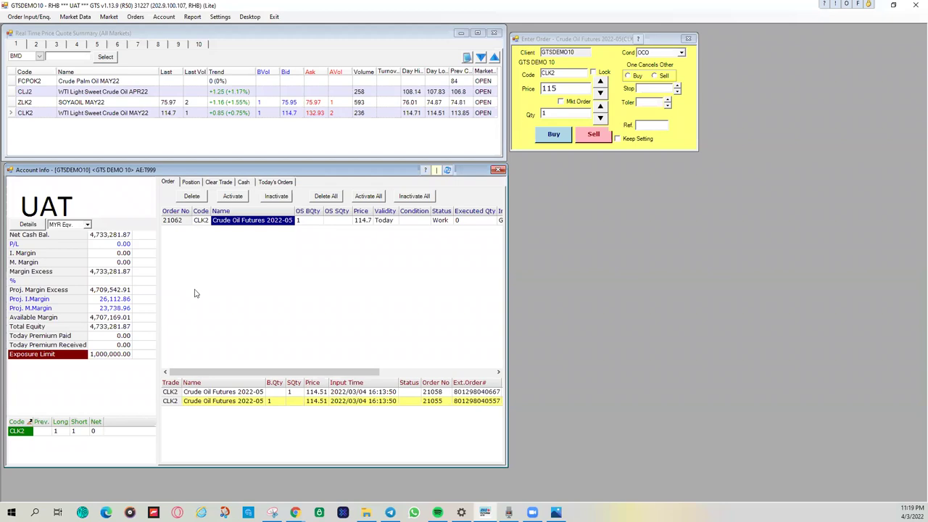
left_click(192, 184)
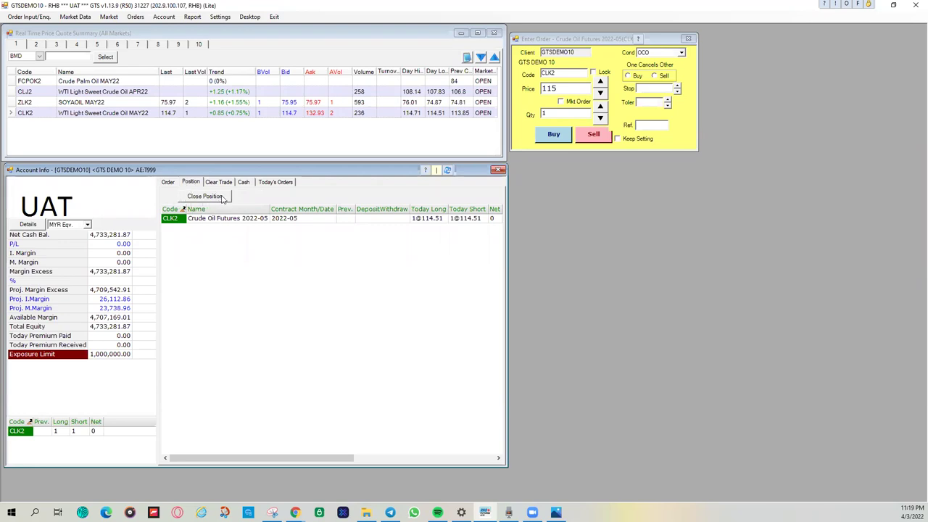
left_click(170, 183)
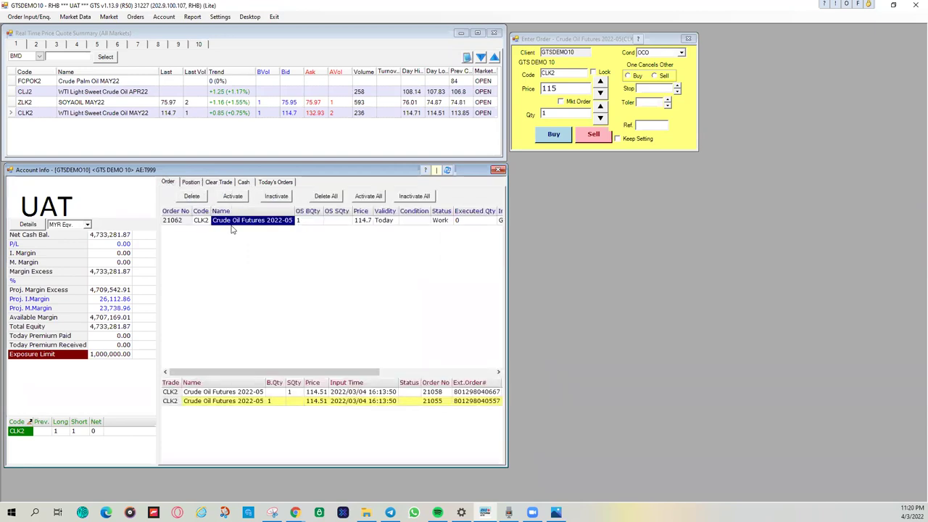
left_click(193, 183)
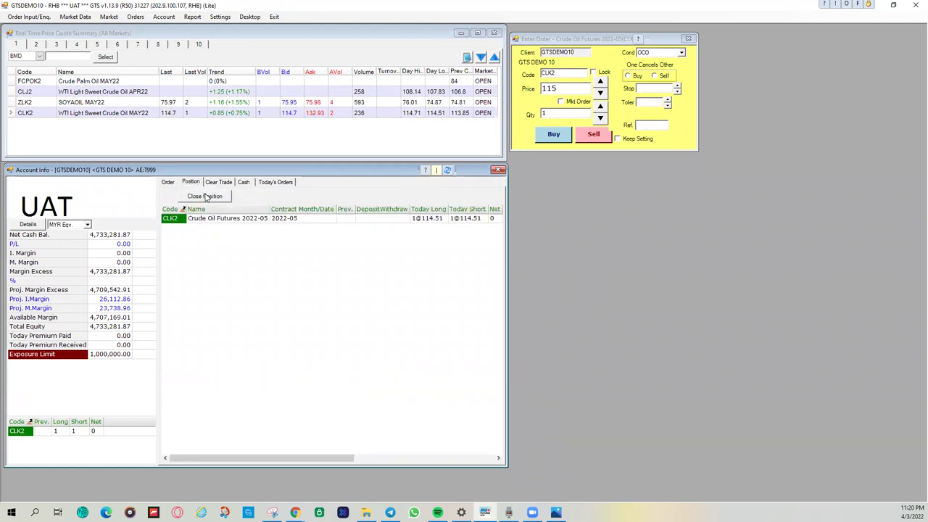
left_click(207, 197)
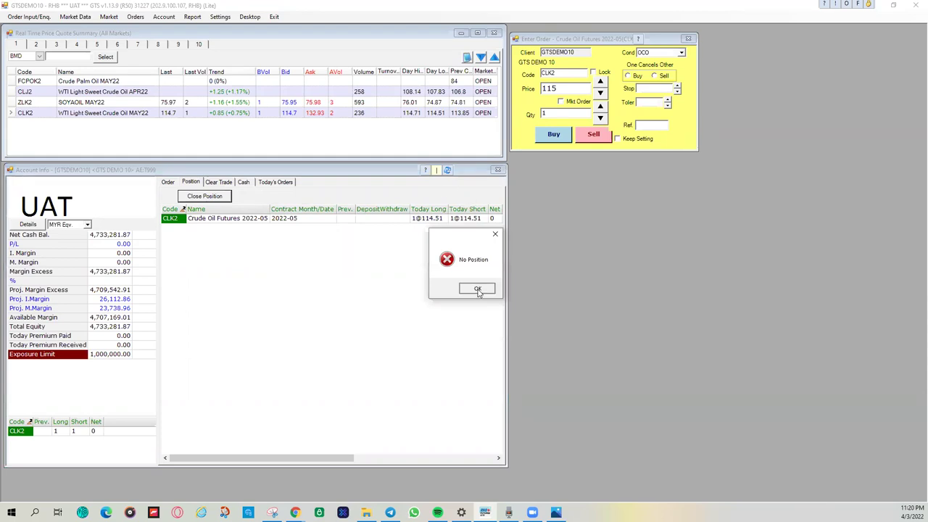
left_click(477, 288)
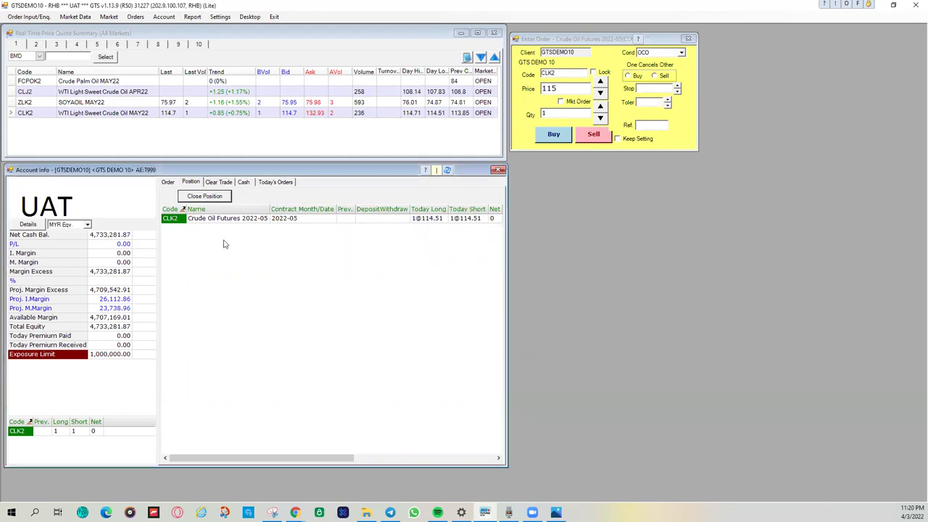
left_click(169, 182)
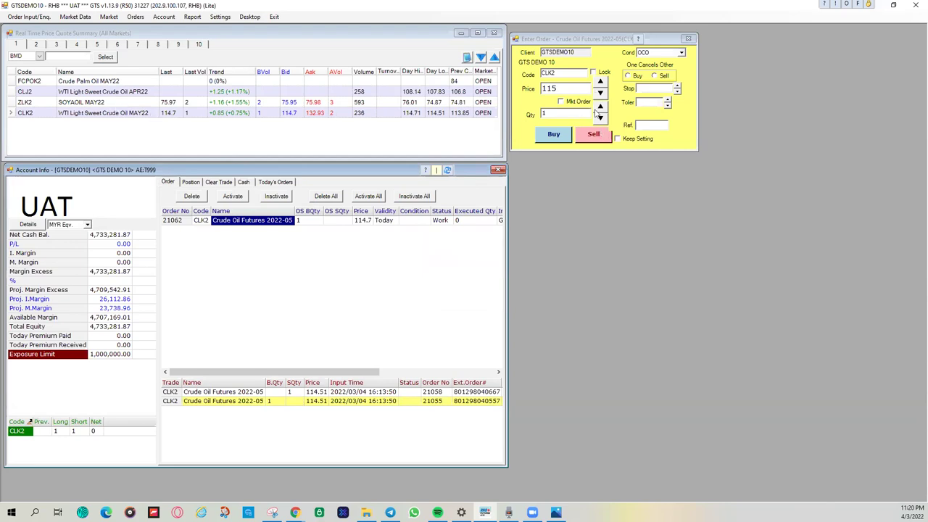
Submit a CLK2 sell order for 1 lot at 114.7 with the Normal condition
left_click(679, 54)
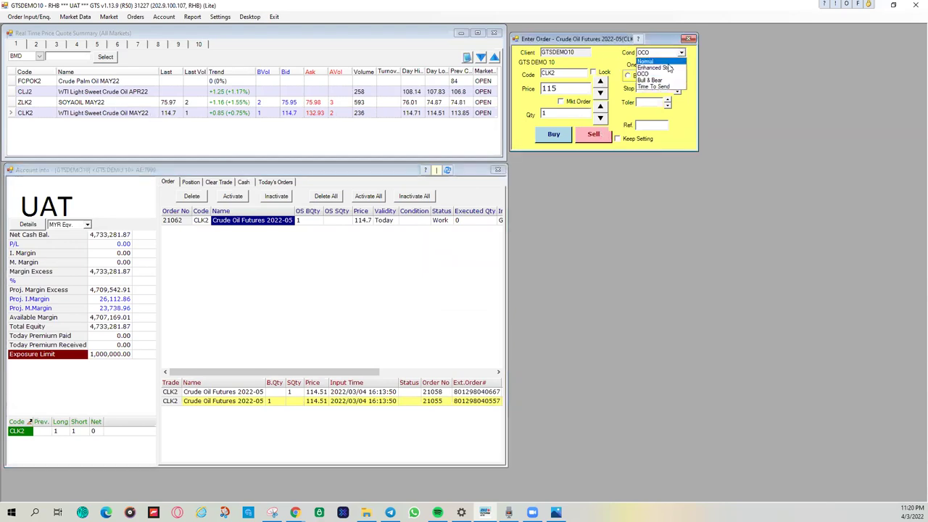
left_click(648, 61)
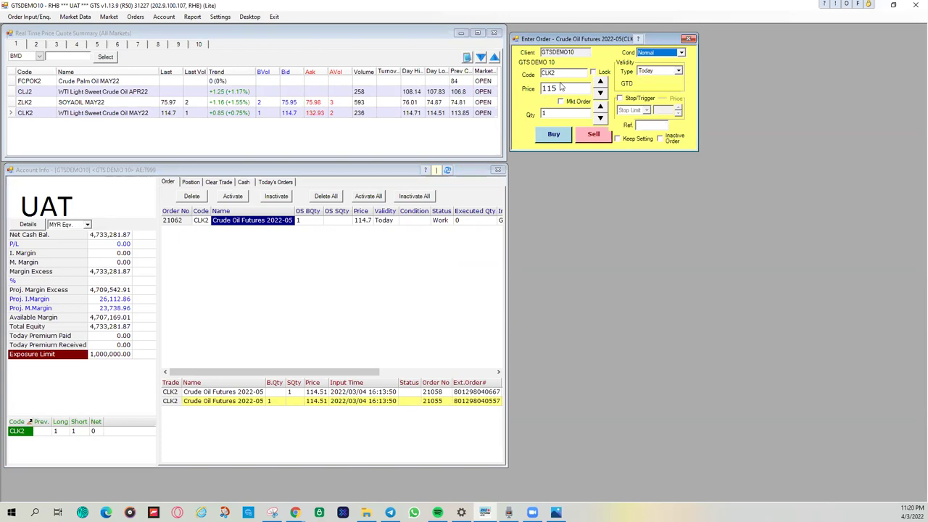
left_click(172, 113)
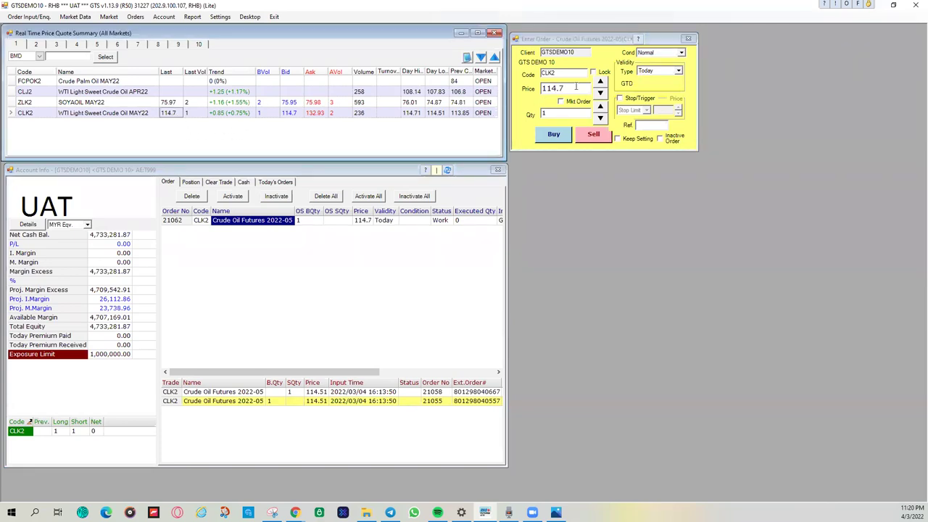
left_click(593, 134)
left_click(453, 301)
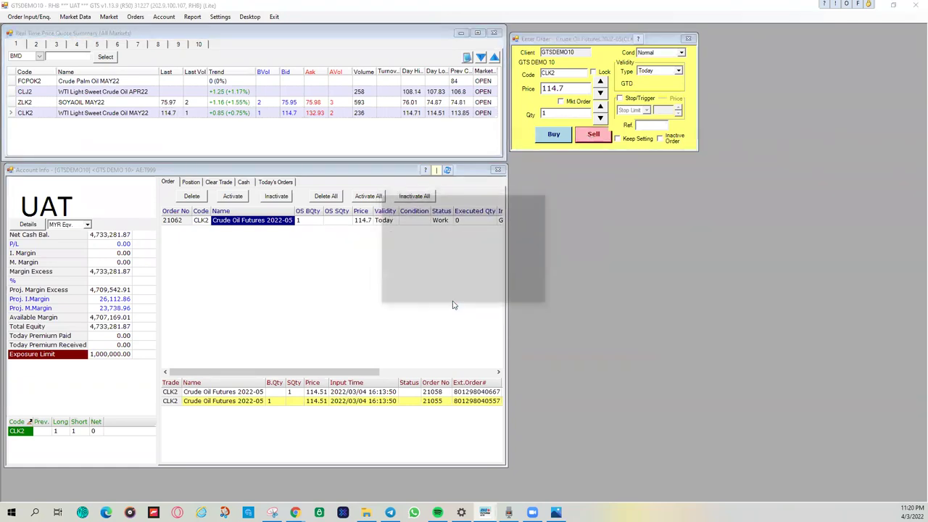
left_click(456, 297)
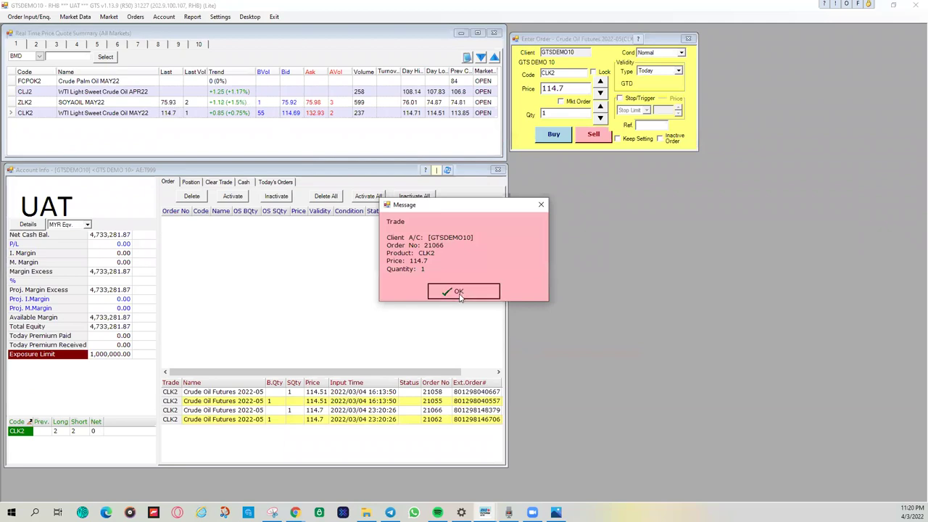
left_click(450, 291)
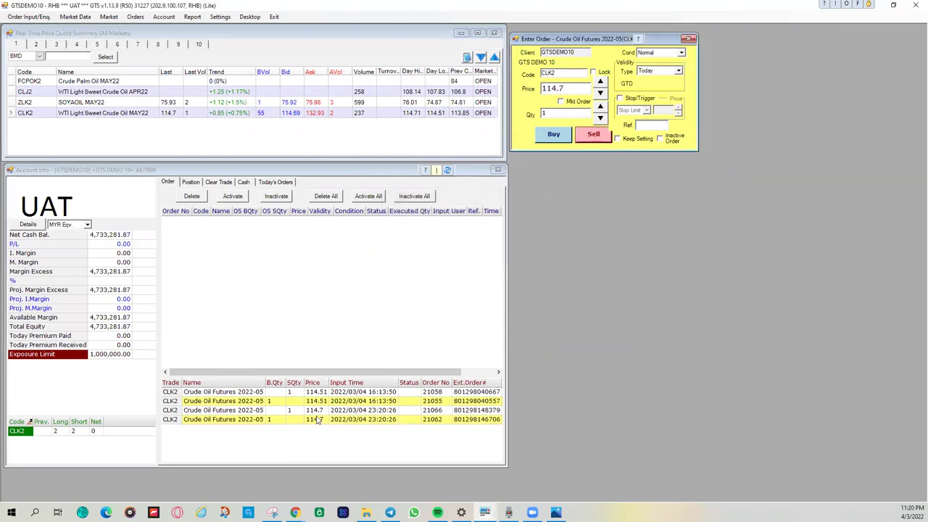
Submit another CLK2 sell order for 1 lot, one tick lower at 114.69
left_click(264, 116)
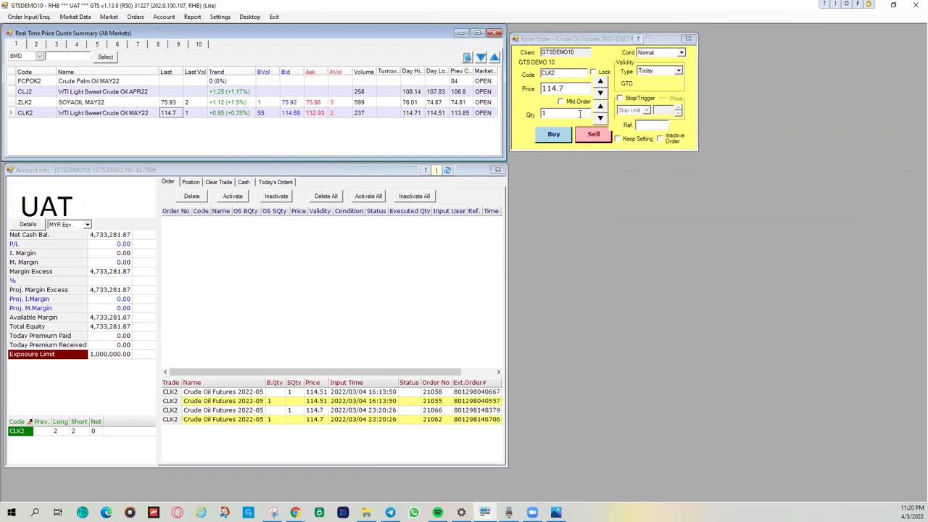
left_click(599, 94)
left_click(592, 135)
left_click(440, 295)
left_click(495, 296)
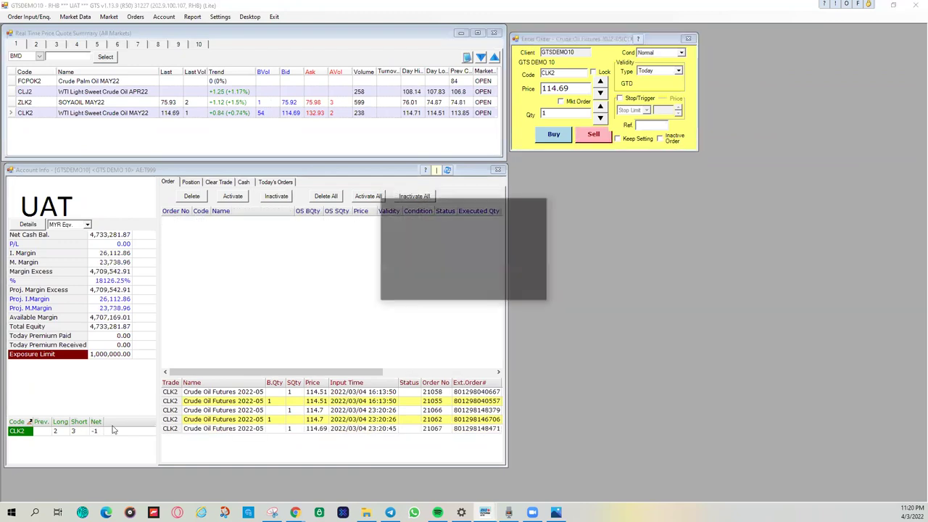
left_click(443, 296)
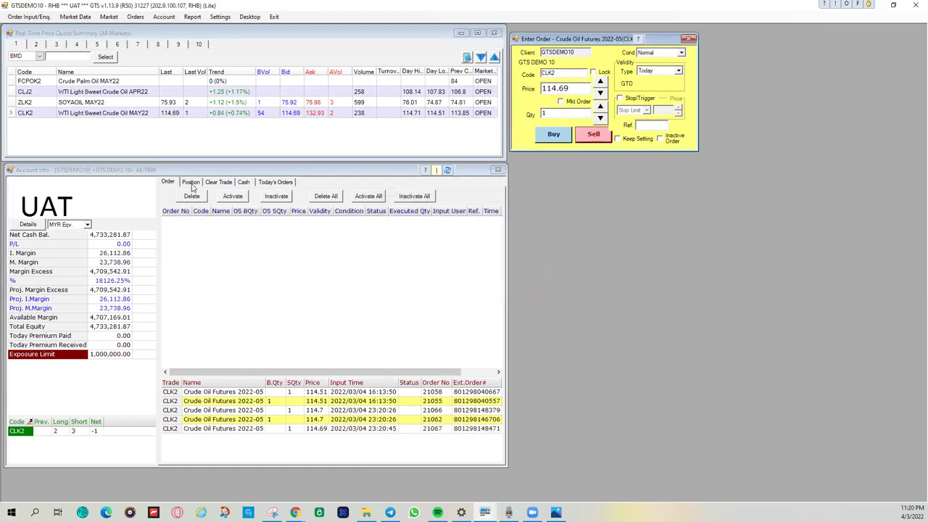
Try to close the net short CLK2 position from the position list with a market buy order for 1 lot, valid today
left_click(190, 182)
left_click(213, 197)
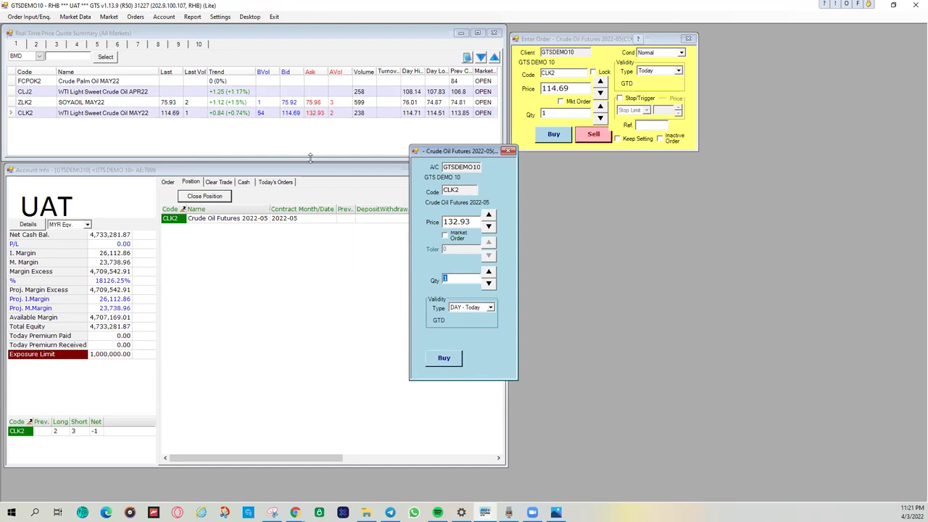
left_click(166, 182)
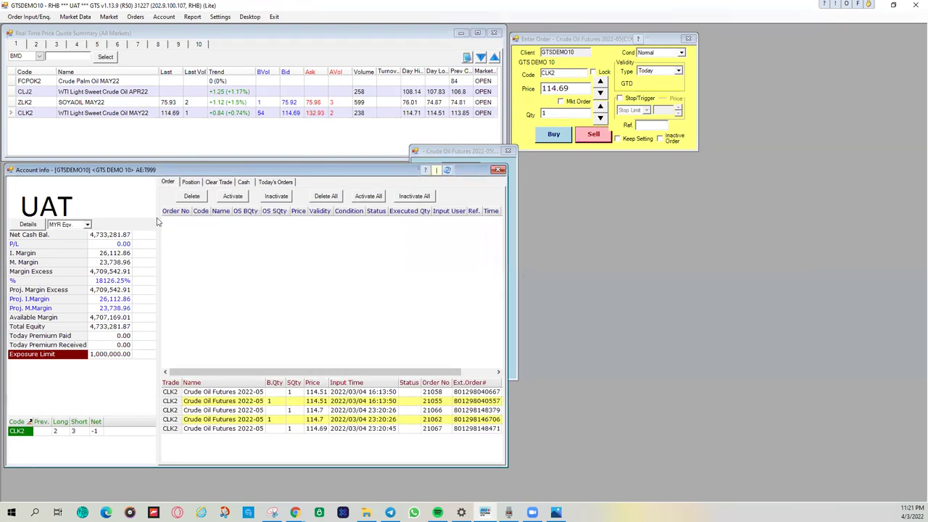
left_click(192, 182)
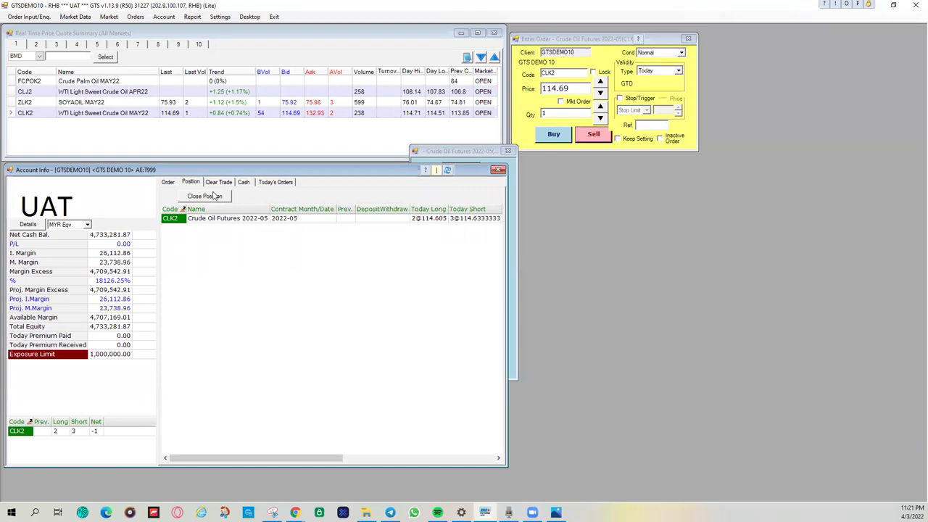
left_click(446, 155)
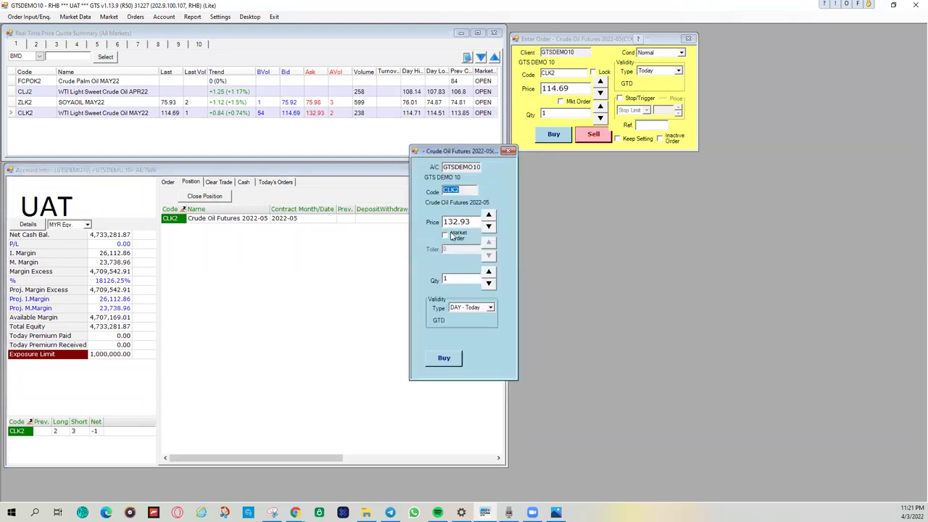
left_click(445, 235)
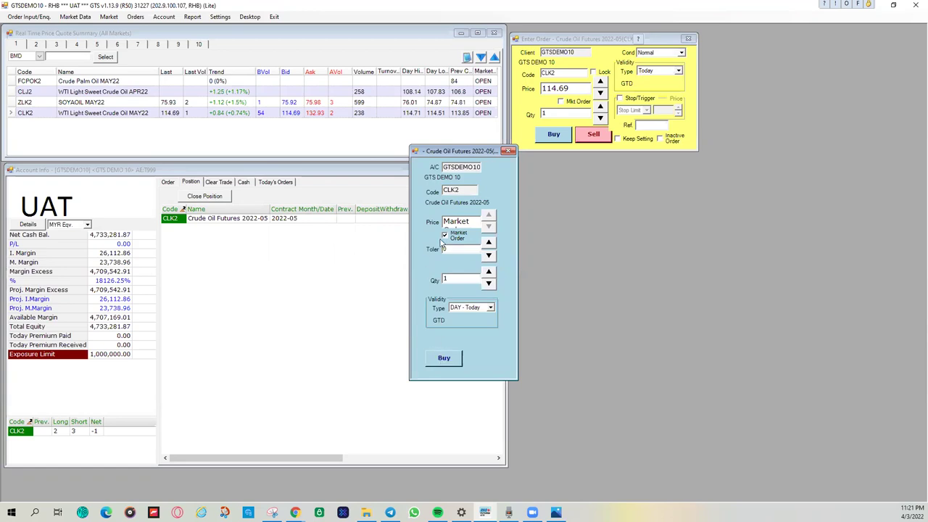
left_click(444, 358)
left_click(440, 296)
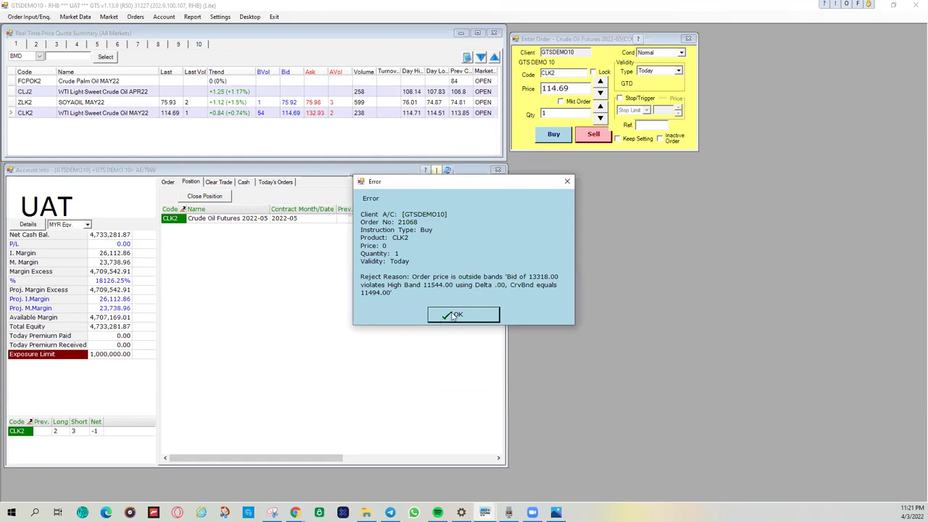
left_click(452, 316)
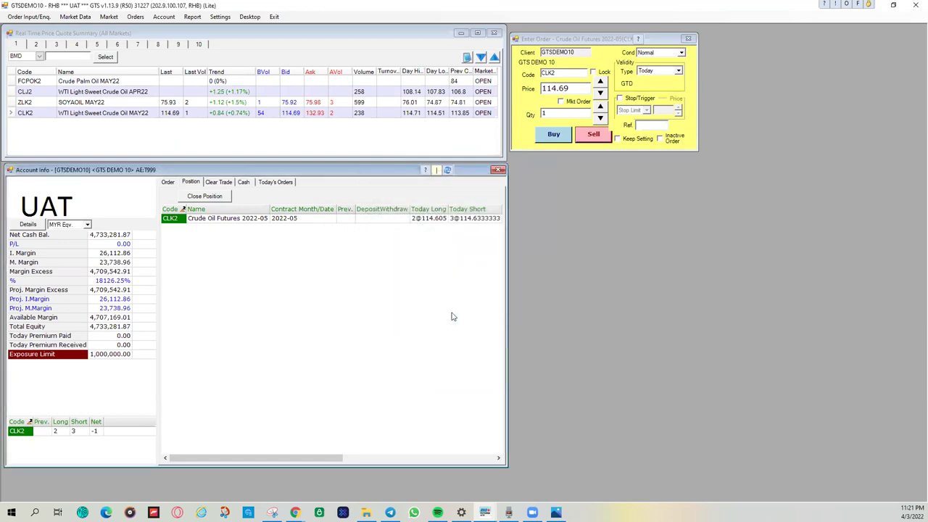
Set up a CLK2 order with the OCO condition on the buy side, stop price 115 and tolerance 0.15
left_click(168, 183)
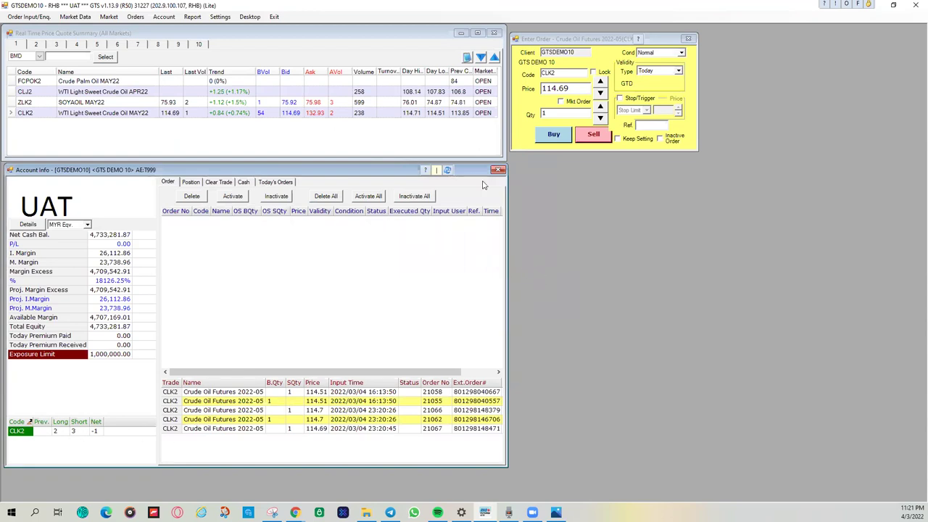
left_click(661, 54)
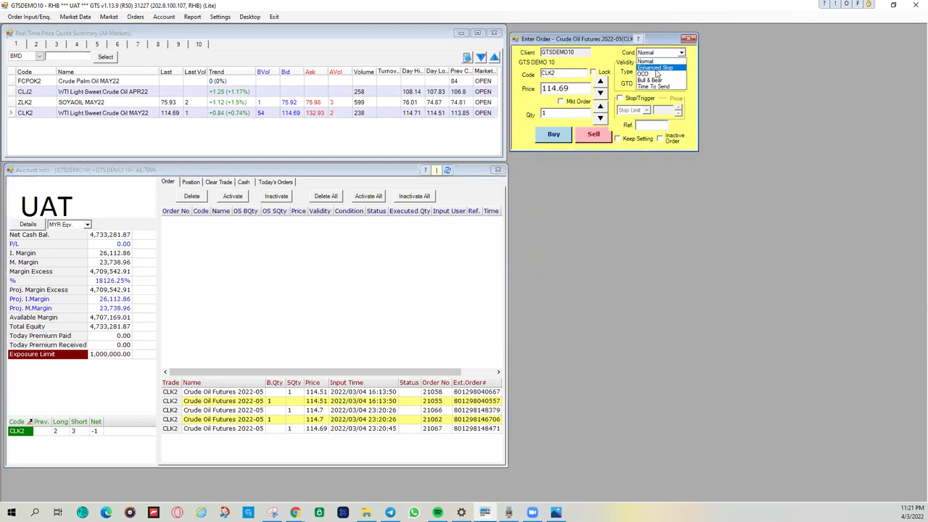
left_click(654, 74)
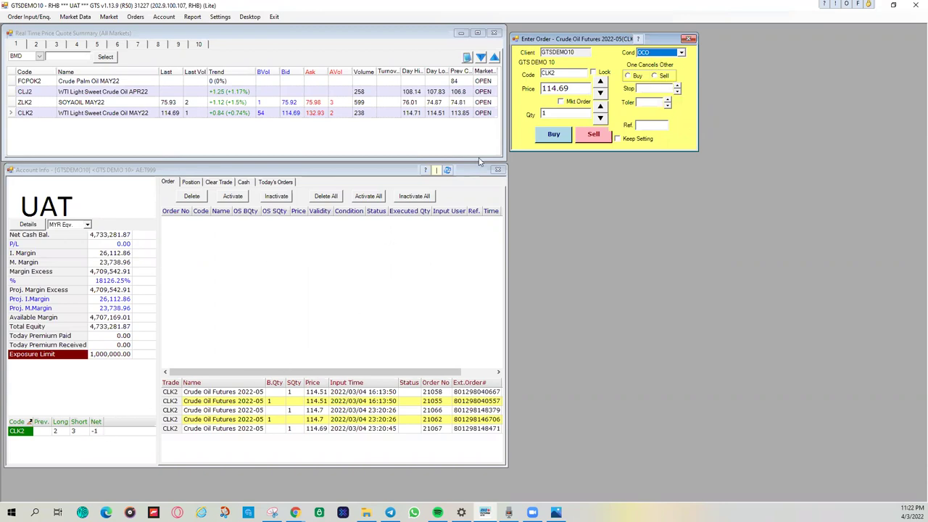
left_click(628, 76)
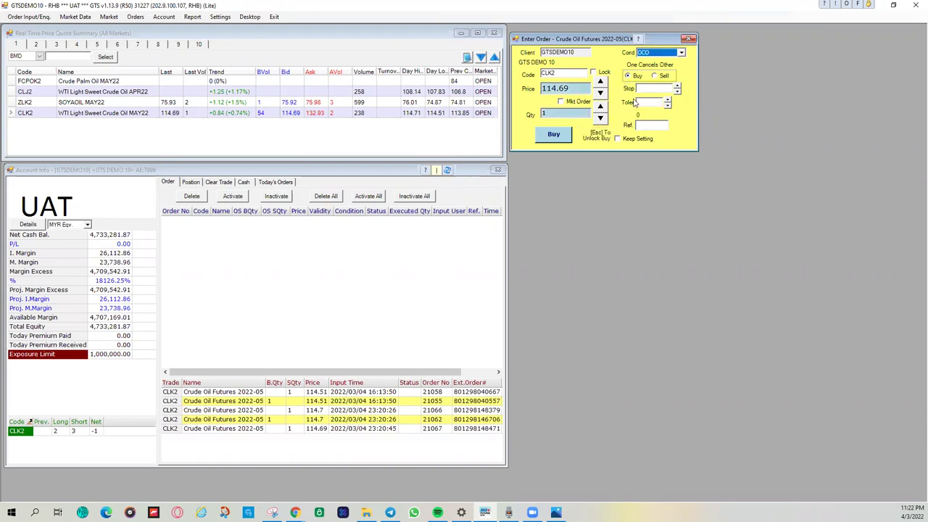
left_click(644, 88)
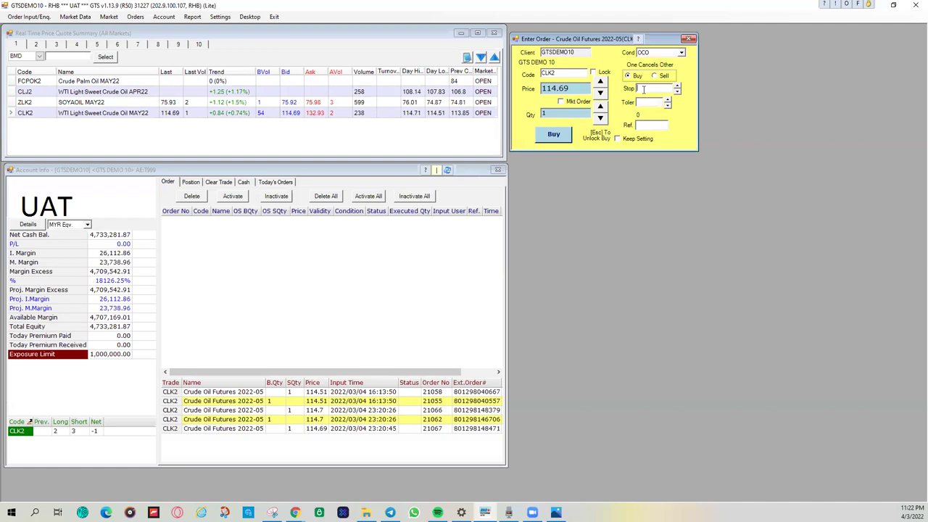
type("115")
left_click(668, 101)
left_click(669, 100)
left_click(668, 100)
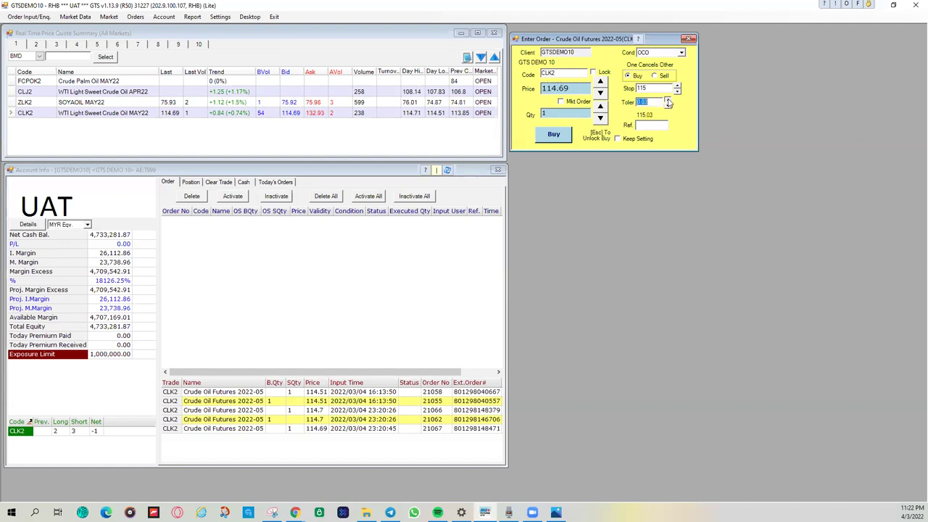
left_click(669, 100)
left_click(669, 101)
left_click(669, 101)
Set the OCO order's price to 114 and submit the 1-lot CLK2 buy order
left_click(571, 86)
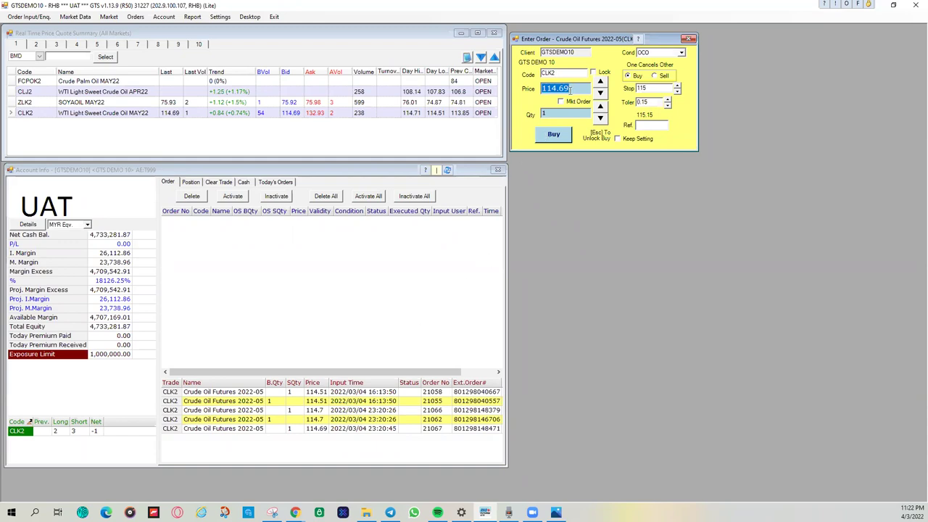
type("114")
left_click(561, 139)
left_click(459, 308)
left_click(459, 305)
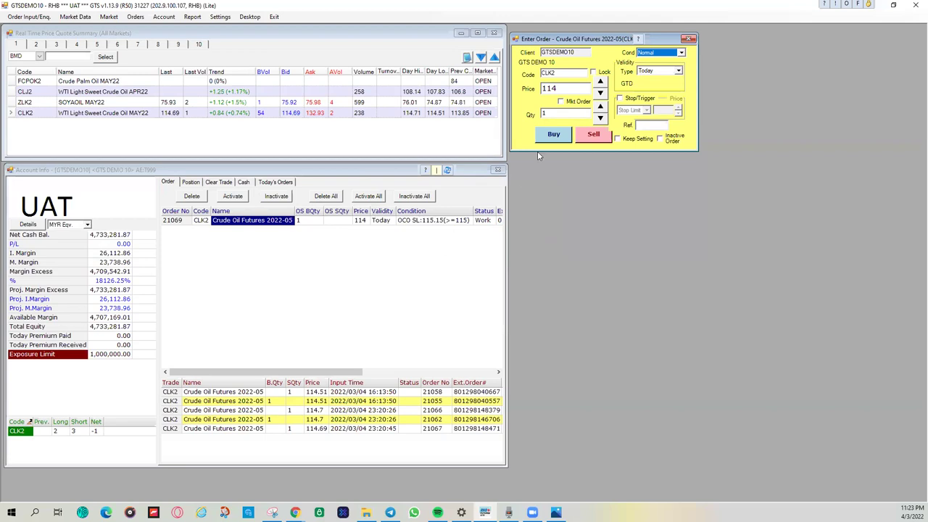
Check the available validity types and set the CLK2 order ticket's condition to OCO again
left_click(657, 71)
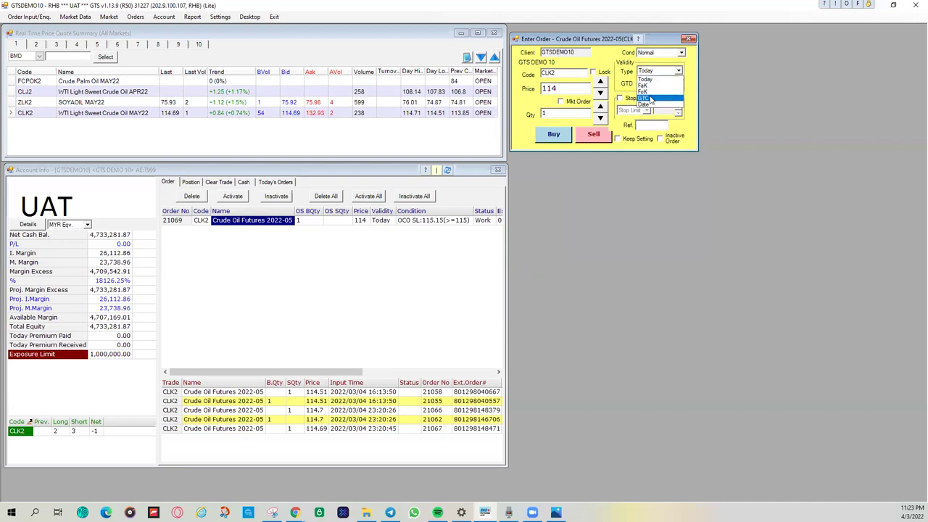
left_click(676, 53)
left_click(676, 53)
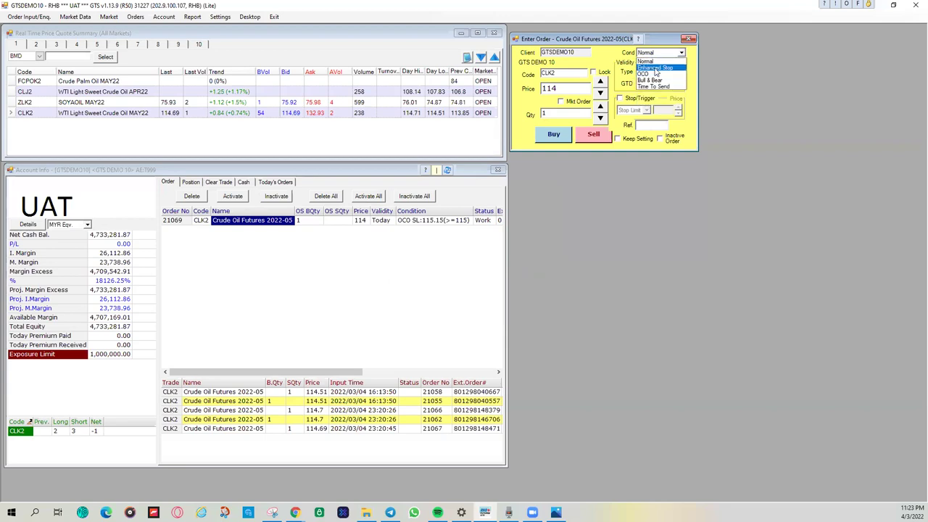
left_click(653, 74)
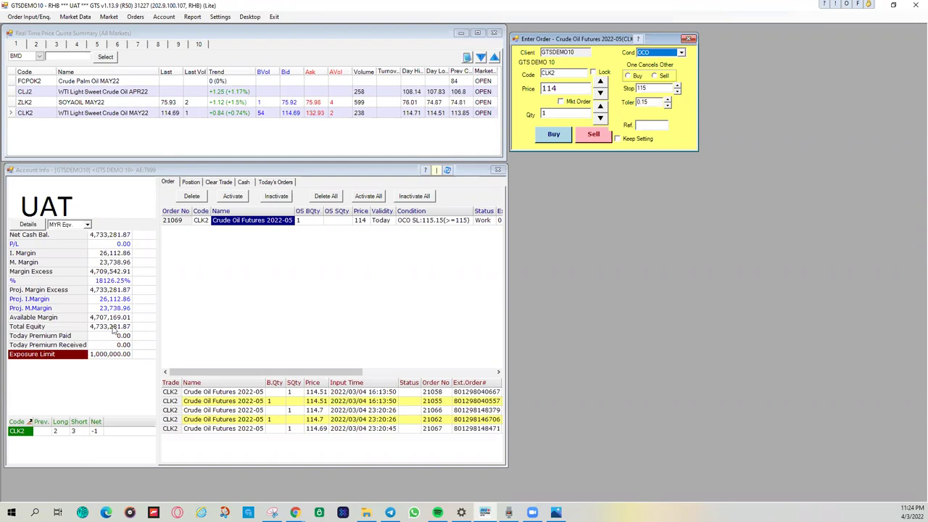
Switch to CQG Desktop in Chrome and load ZLEQ22 in the price ladder to examine its bid and ask depth
left_click(295, 512)
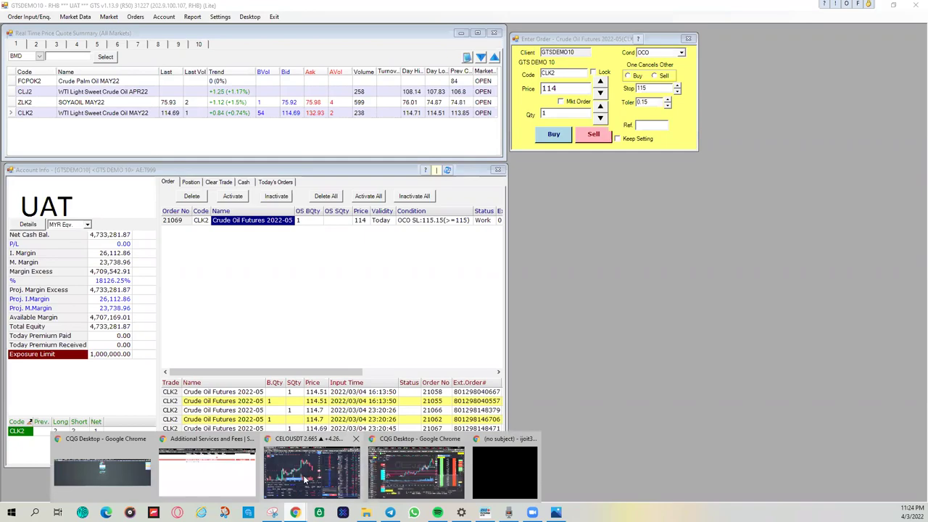
left_click(416, 457)
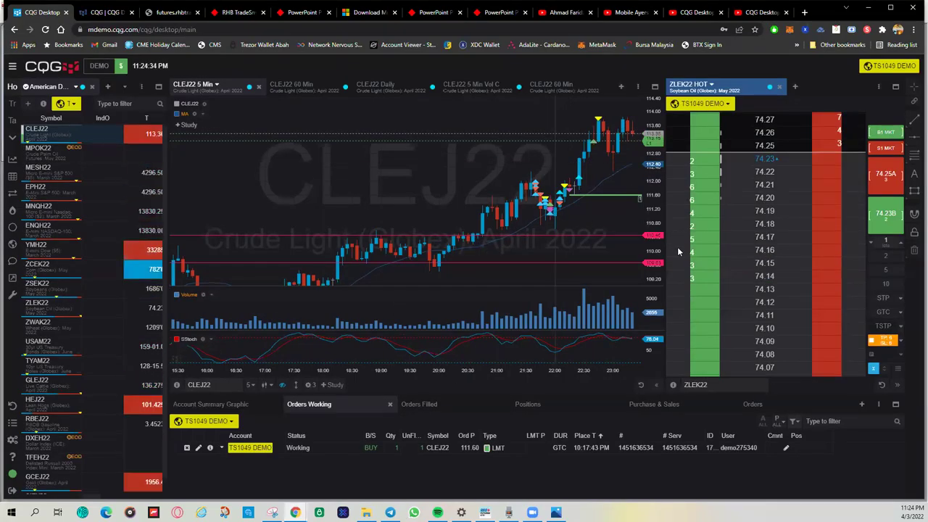
left_click(706, 389)
left_click(710, 388)
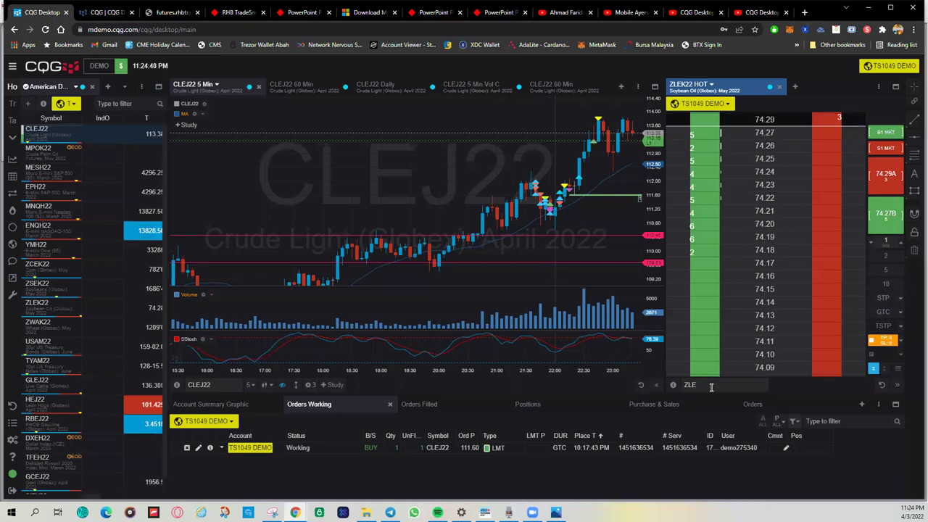
type("Q")
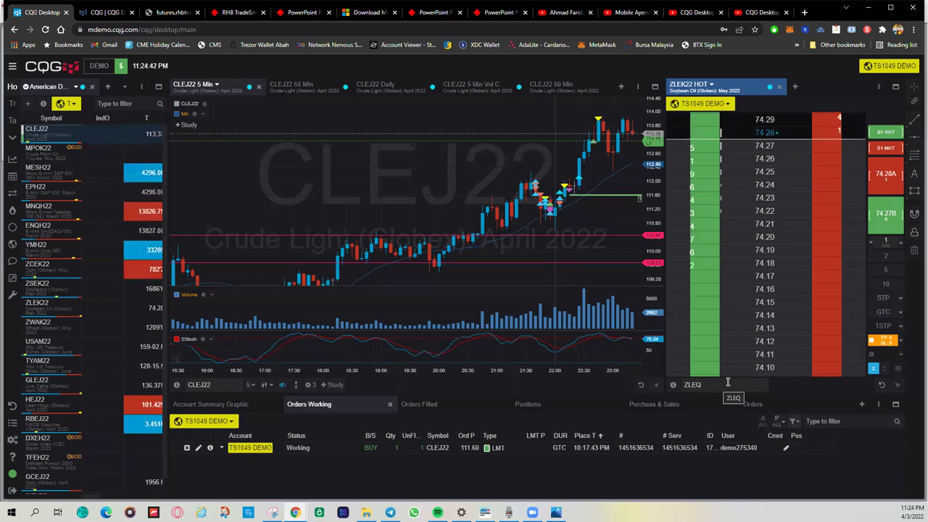
type("22")
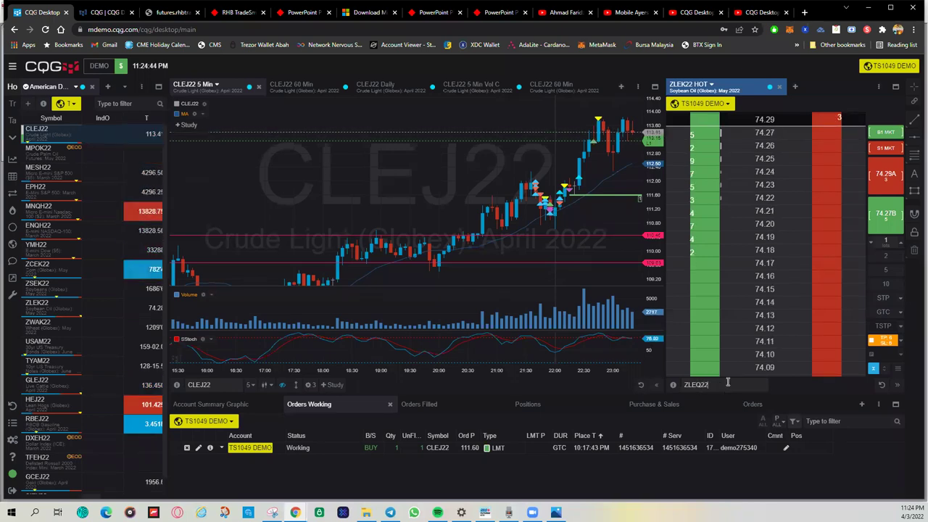
key("Return")
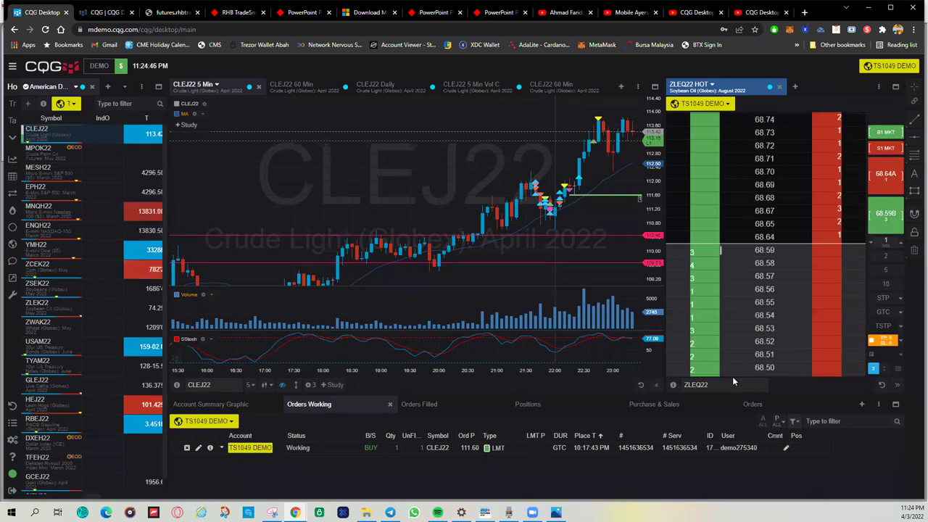
scroll(759, 286, "down", 3)
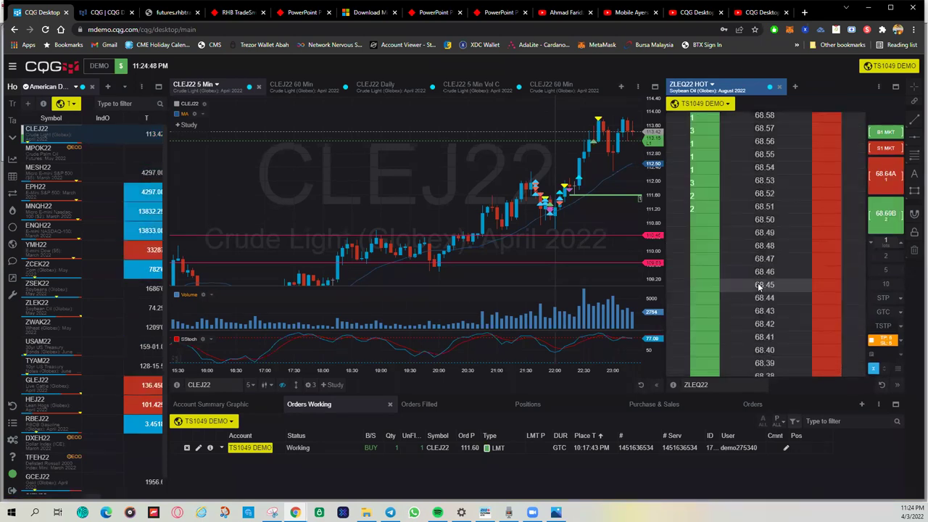
scroll(759, 287, "up", 3)
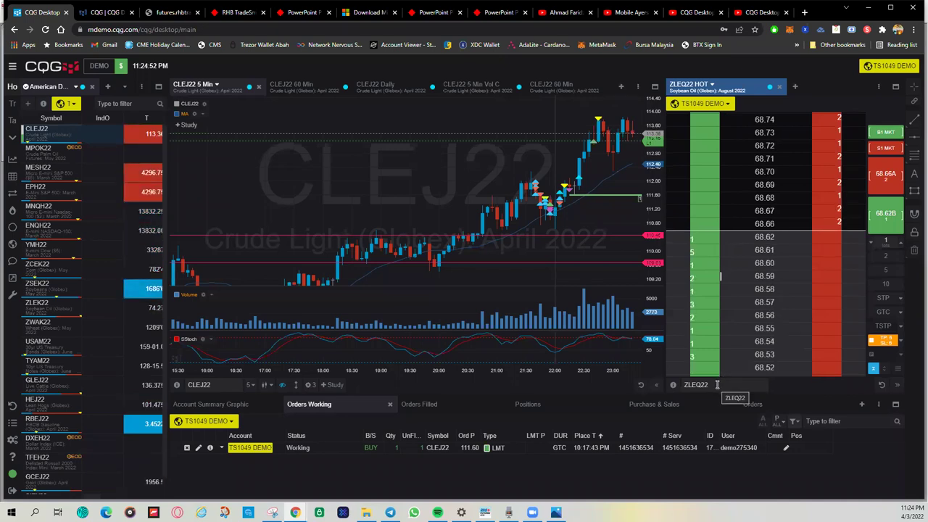
Change the price ladder to the December 2022 soybean oil contract ZLEZ22 and examine its depth
left_click(702, 385)
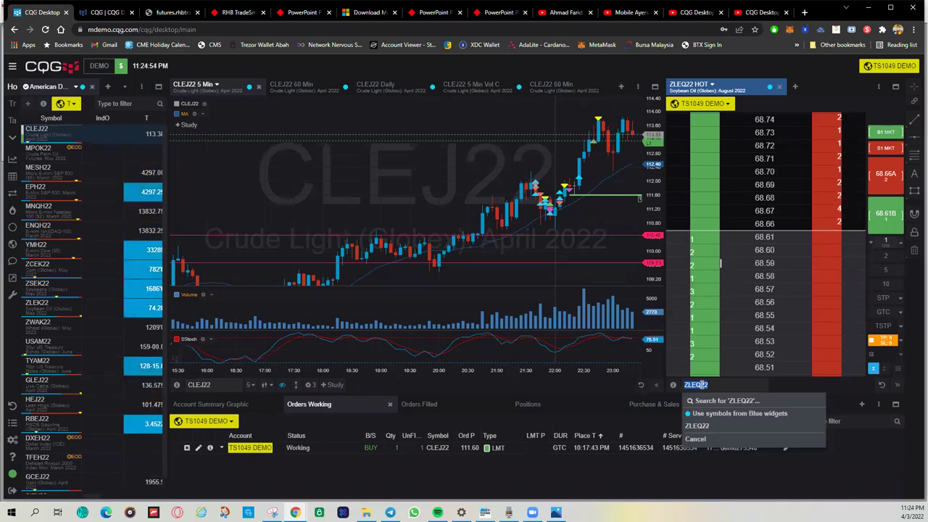
key("Escape")
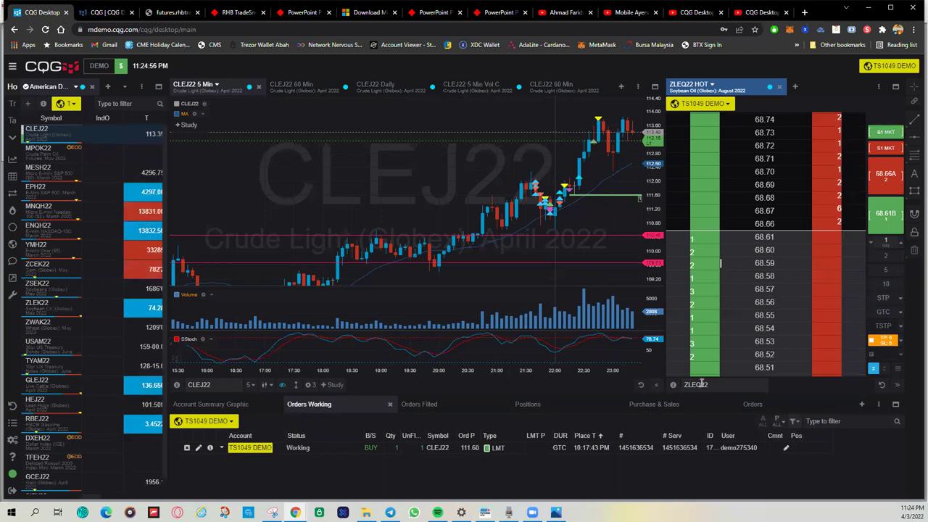
key("Return")
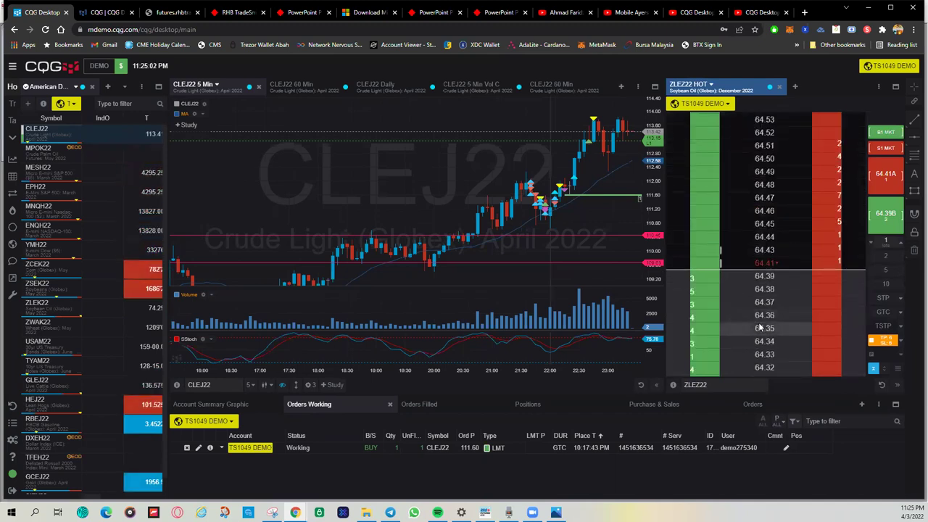
scroll(759, 328, "down", 5)
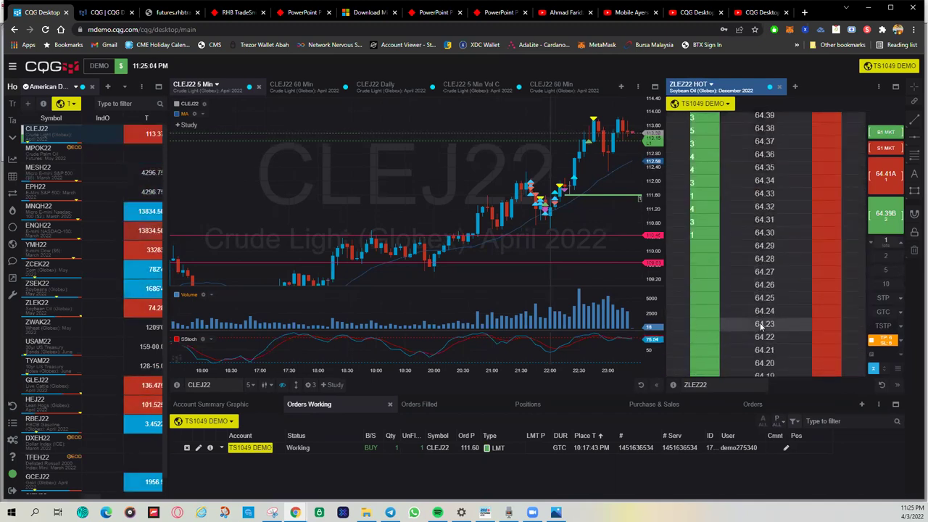
View the platinum and copper contracts in the price ladder using the symbols PLE and CPE
left_click(727, 387)
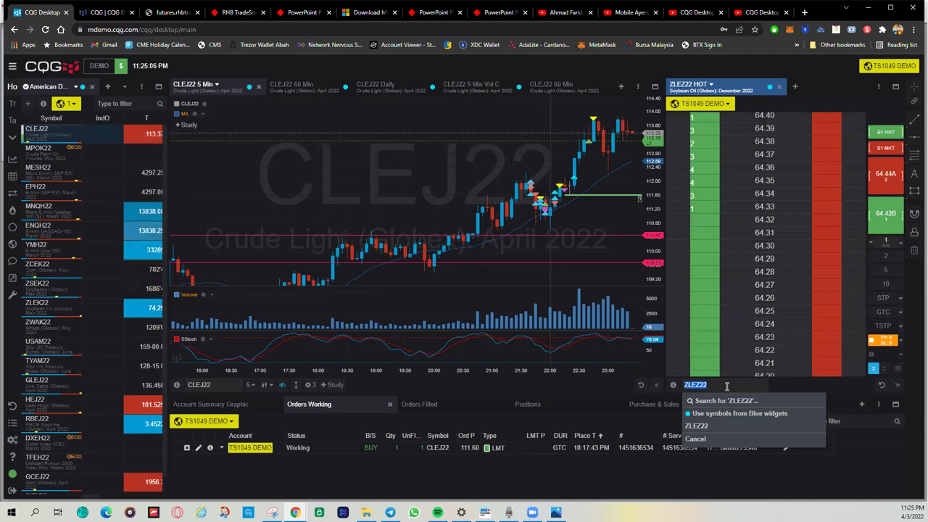
type("PLE")
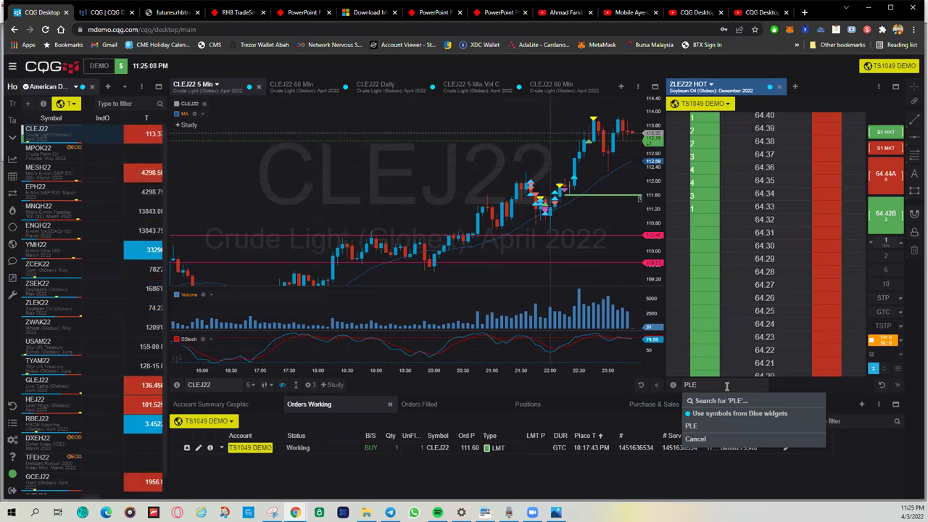
left_click(713, 426)
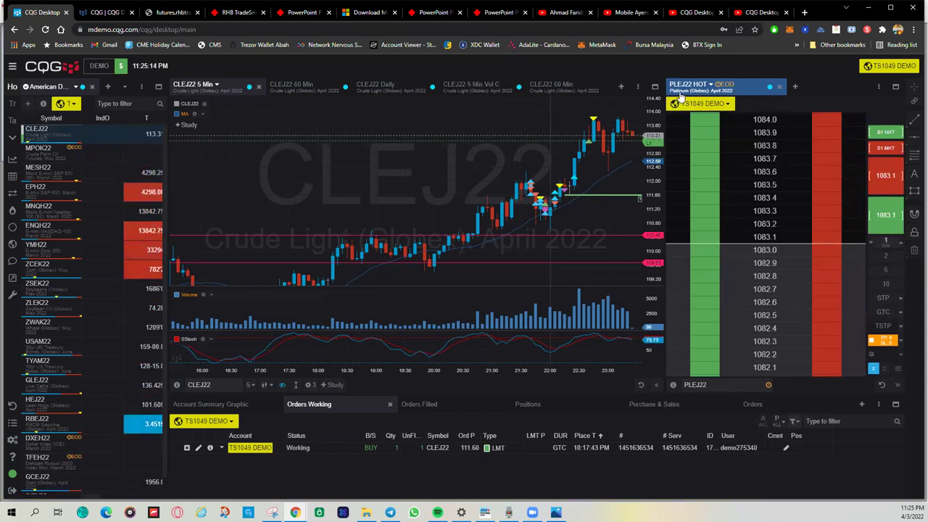
left_click(707, 385)
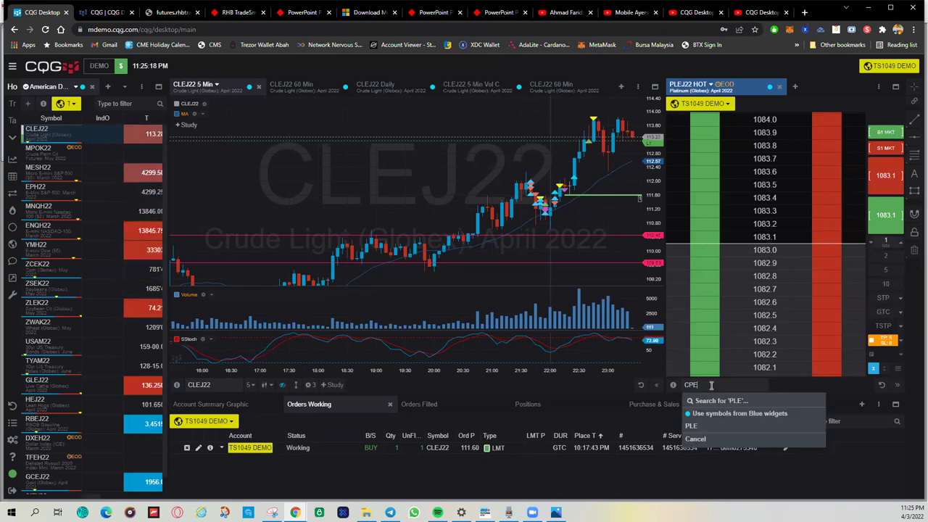
left_click(715, 425)
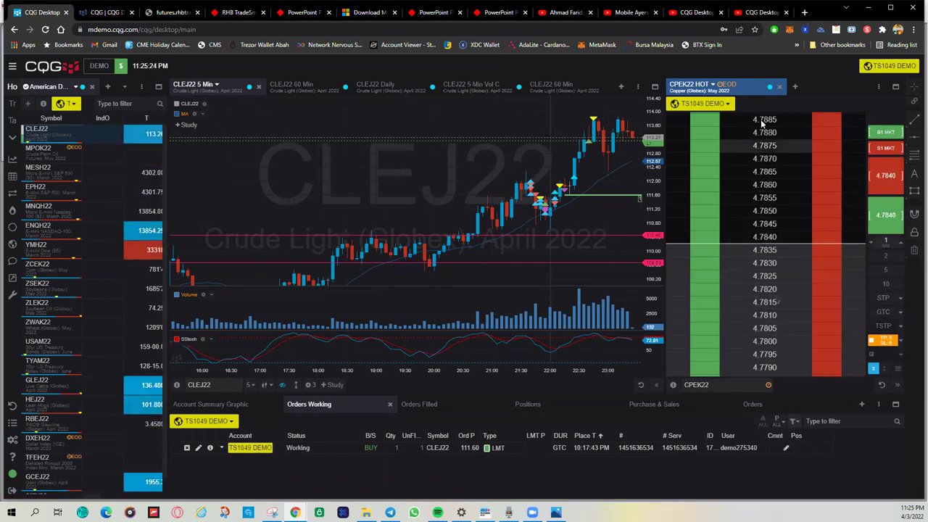
Try to load the corn contract ZCEQ22 in the price ladder
left_click(727, 384)
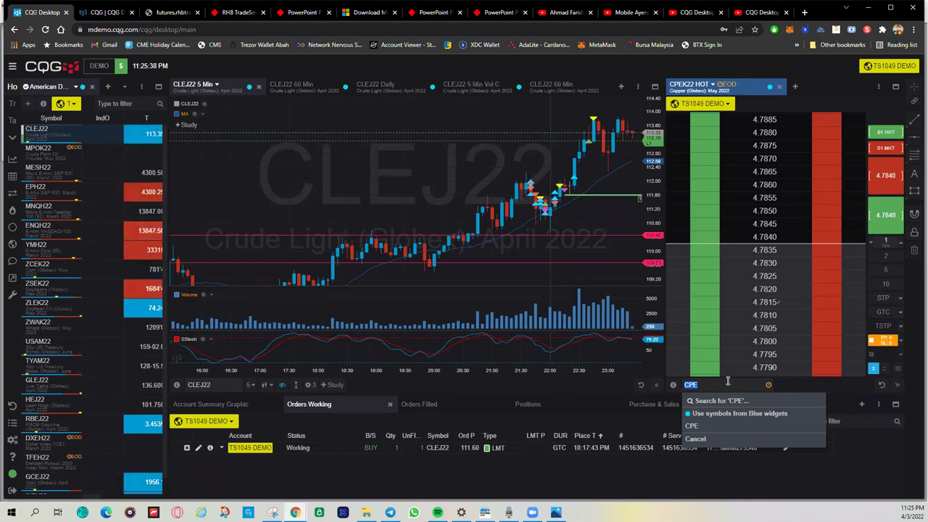
type("ZCE")
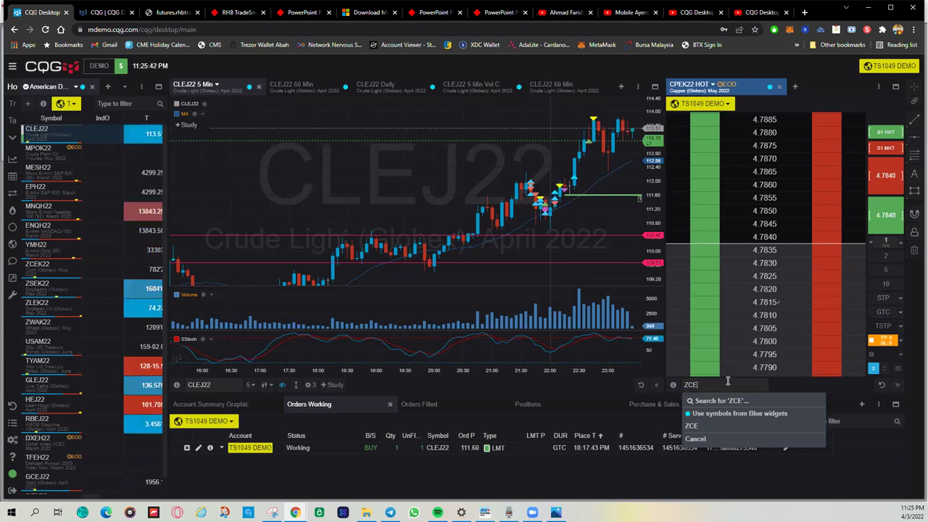
type("Q22")
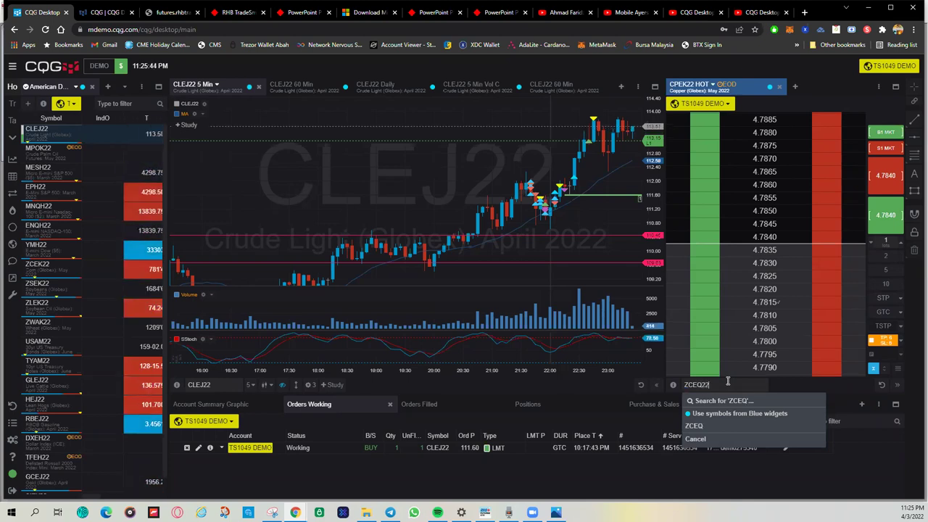
key("Return")
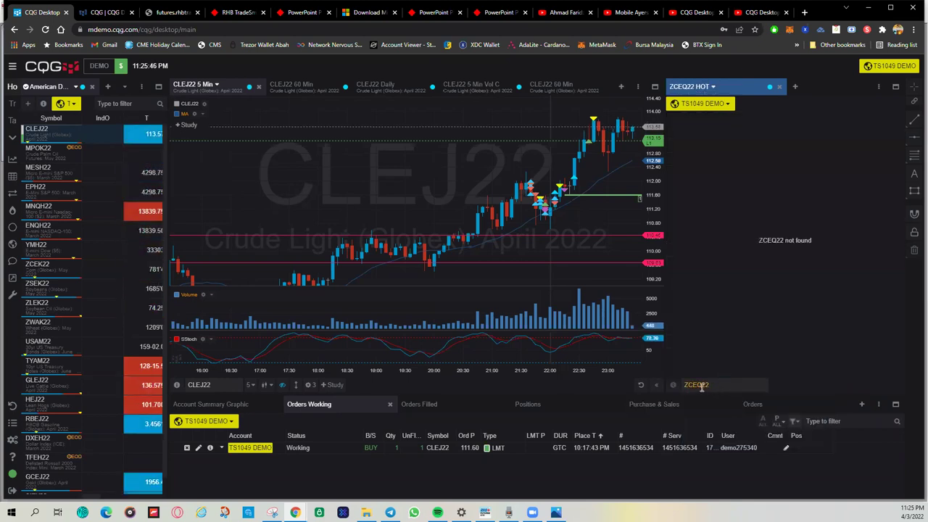
Change the price ladder's symbol to the July 2022 corn contract ZCEN22 and examine its depth
left_click(702, 386)
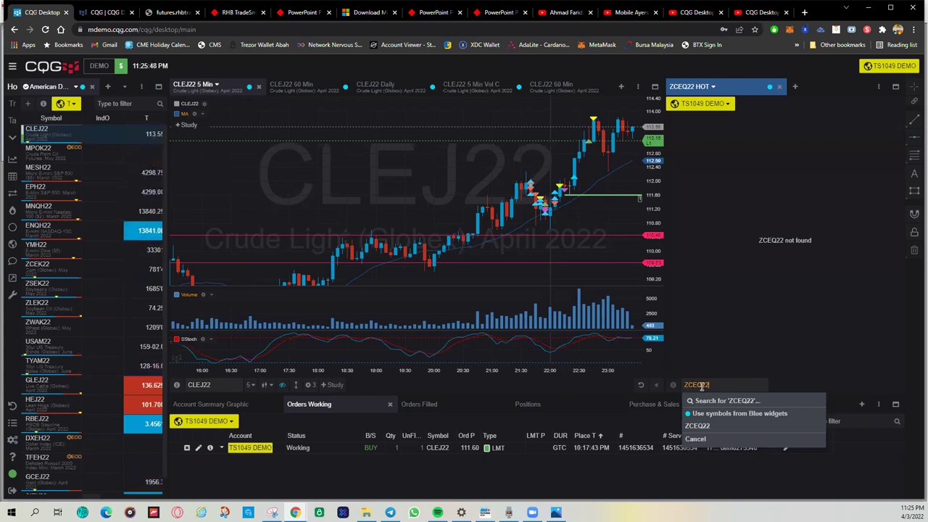
left_click(702, 386)
key("BackSpace")
key("BackSpace")
key("BackSpace")
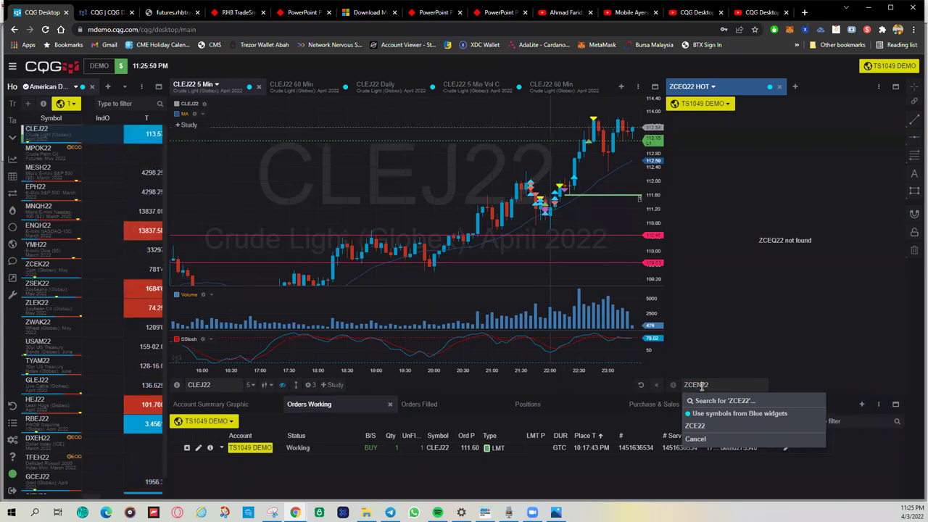
type("N")
key("Return")
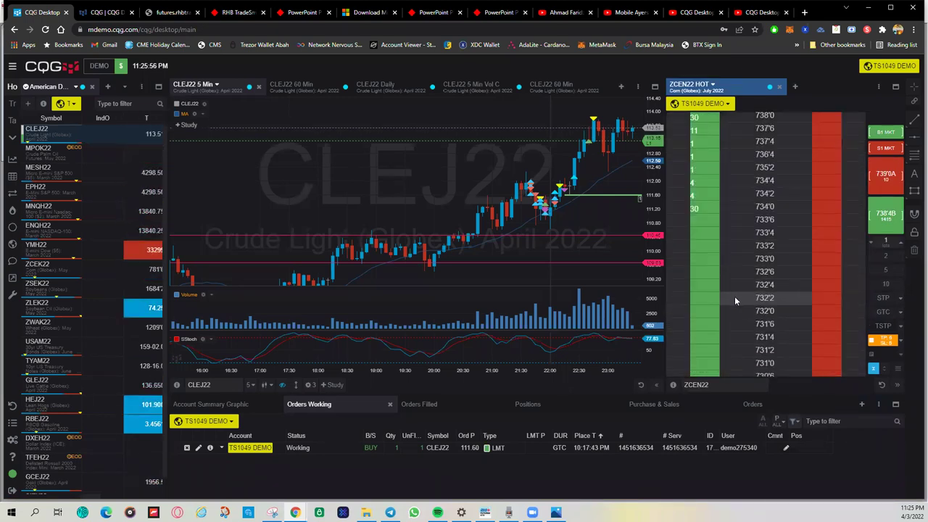
Change the price ladder's symbol to the July 2023 corn contract ZCEN23 and examine its depth
left_click(716, 385)
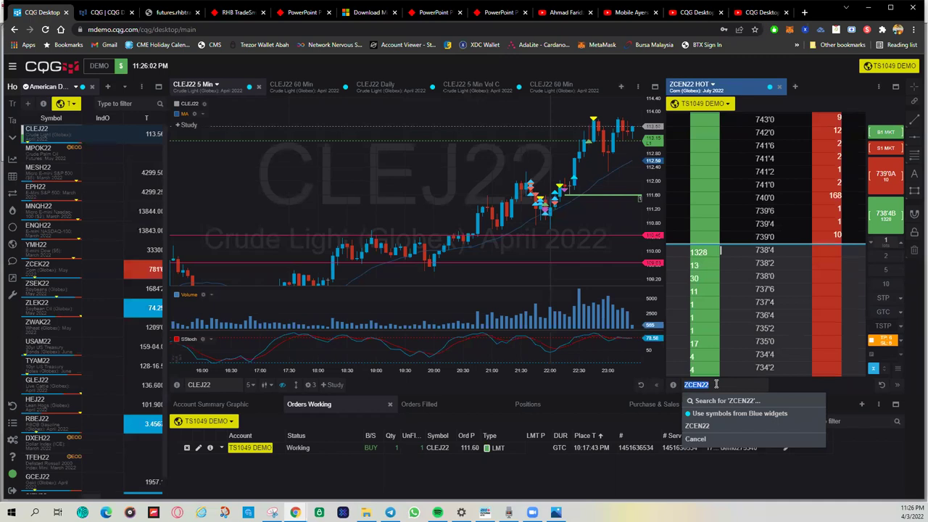
key("BackSpace")
type("3")
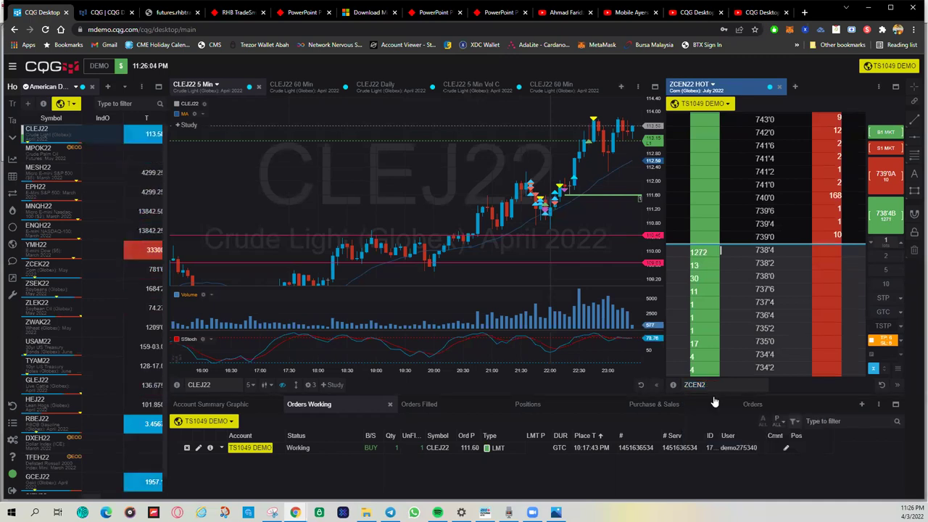
key("Return")
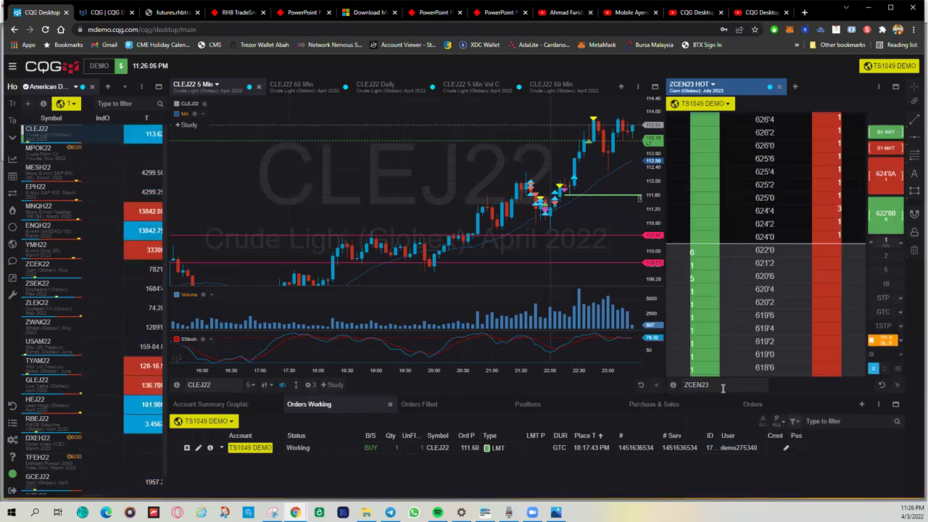
scroll(733, 321, "up", 3)
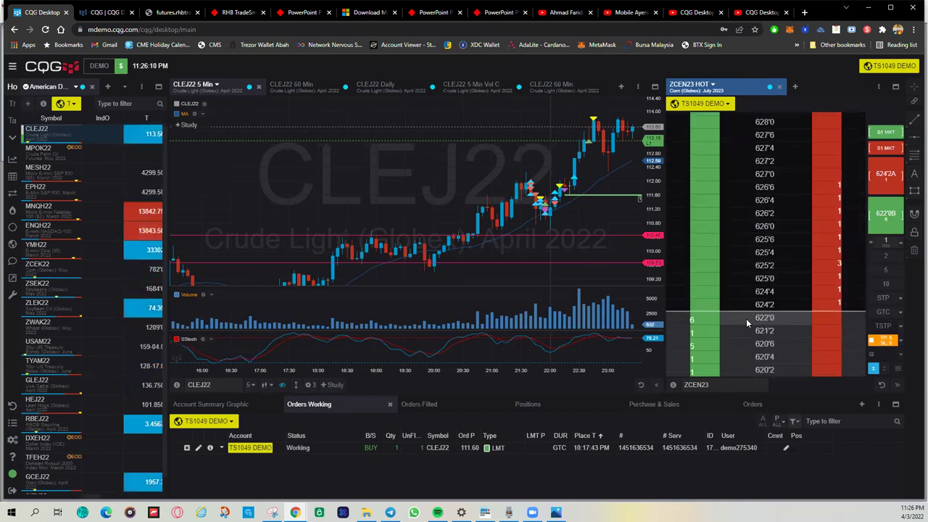
scroll(746, 321, "down", 3)
scroll(736, 338, "down", 3)
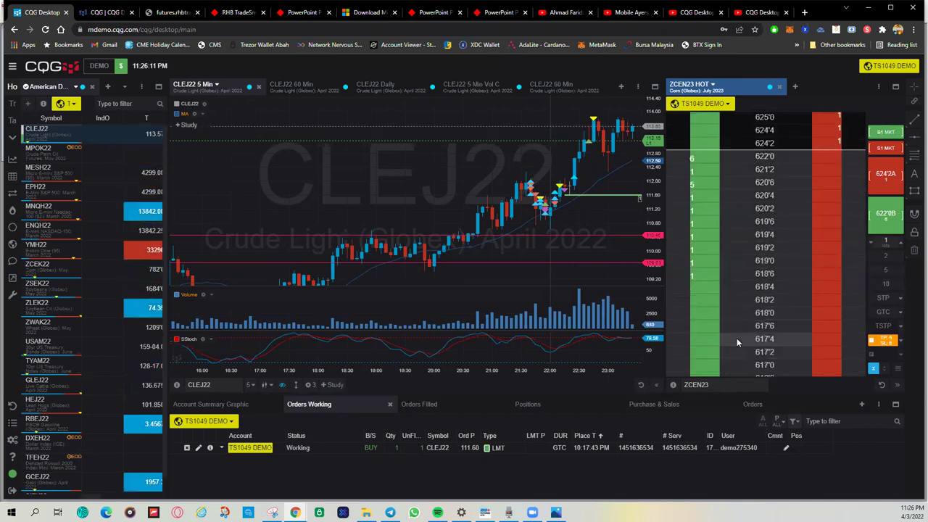
Load the July 2024 corn contract ZCEN24 in the price ladder and examine its bids and asks
left_click(723, 385)
type("ZCEN24")
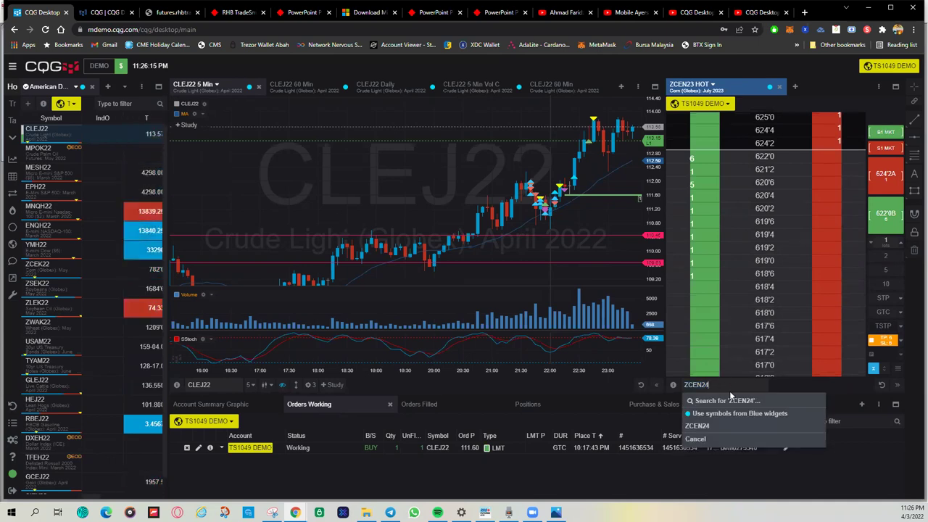
key("Return")
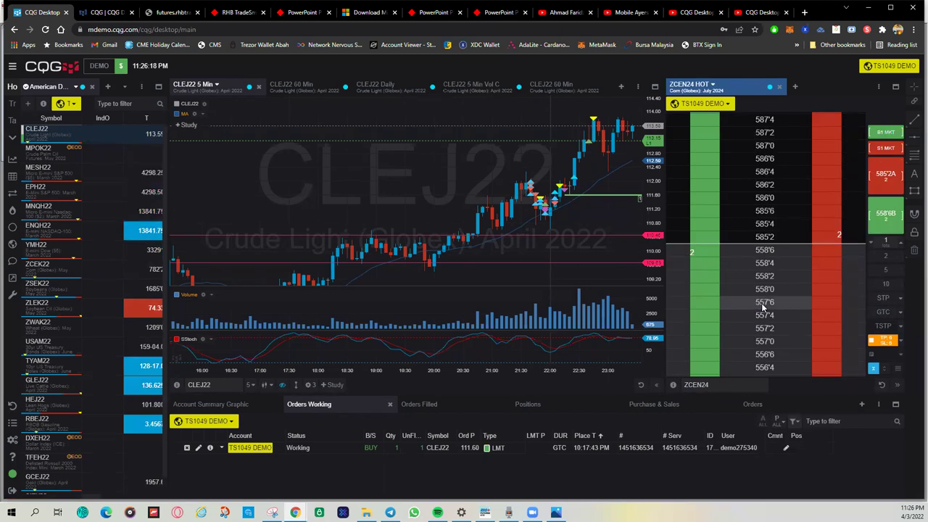
scroll(763, 306, "up", 2)
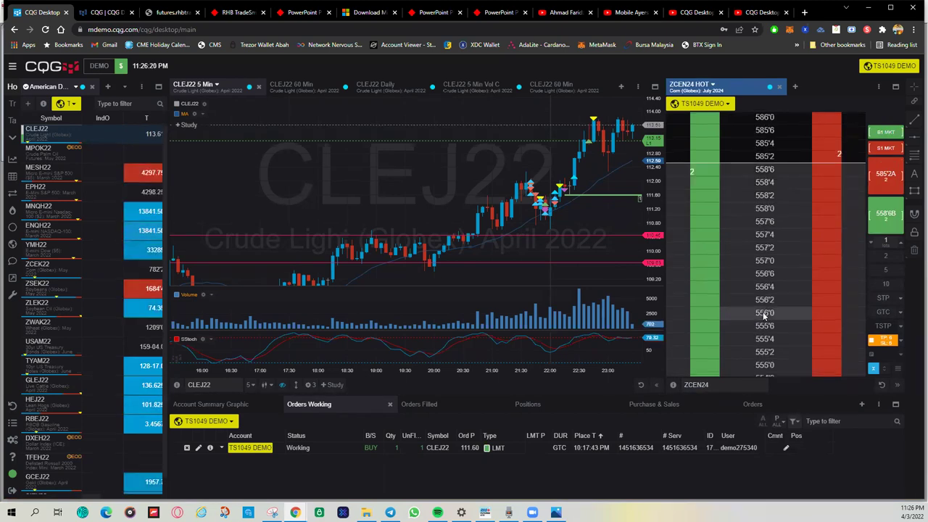
scroll(773, 304, "down", 2)
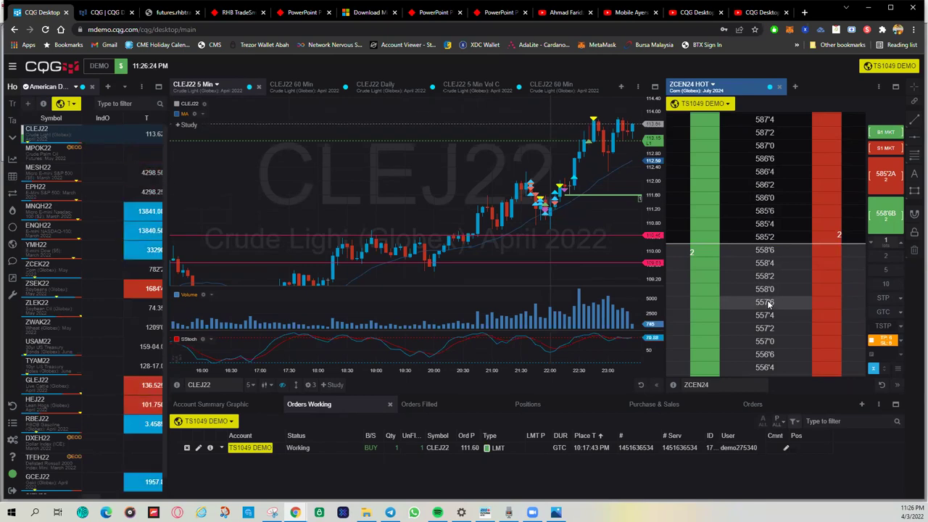
scroll(769, 304, "down", 2)
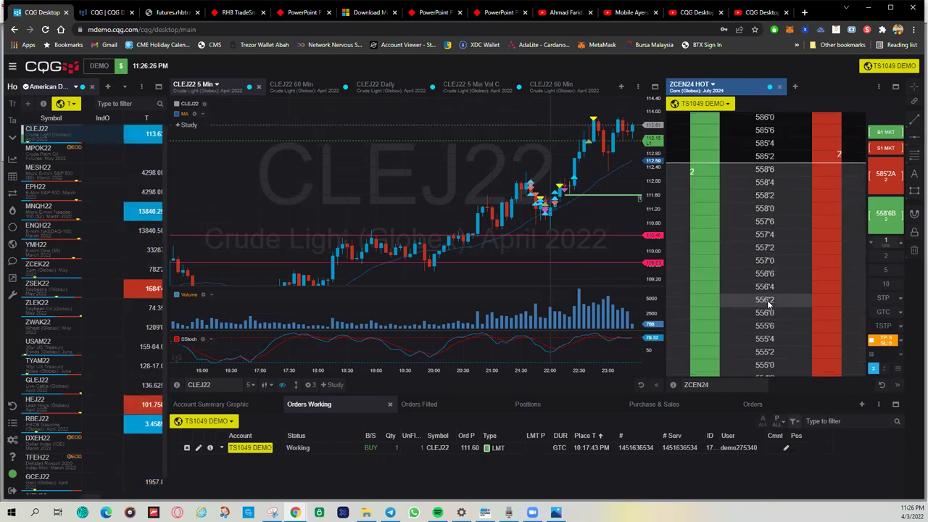
scroll(769, 304, "up", 2)
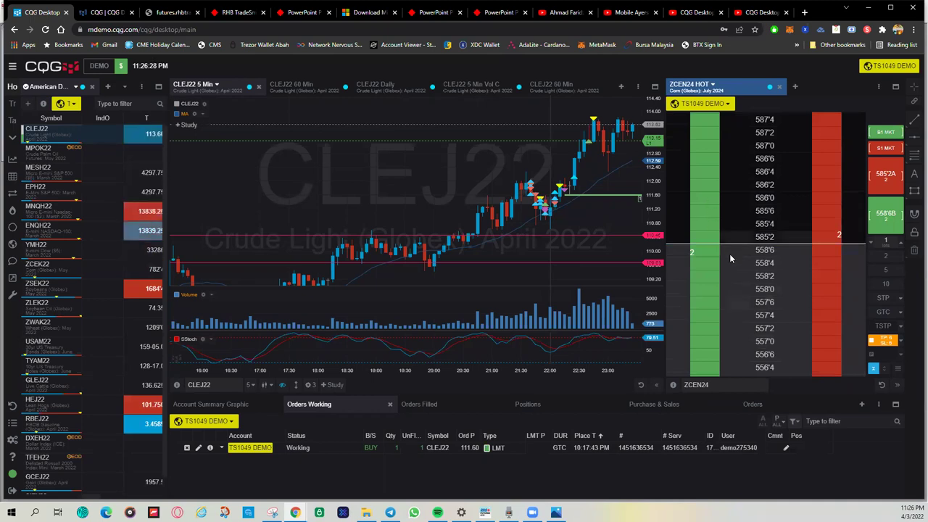
scroll(735, 254, "down", 2)
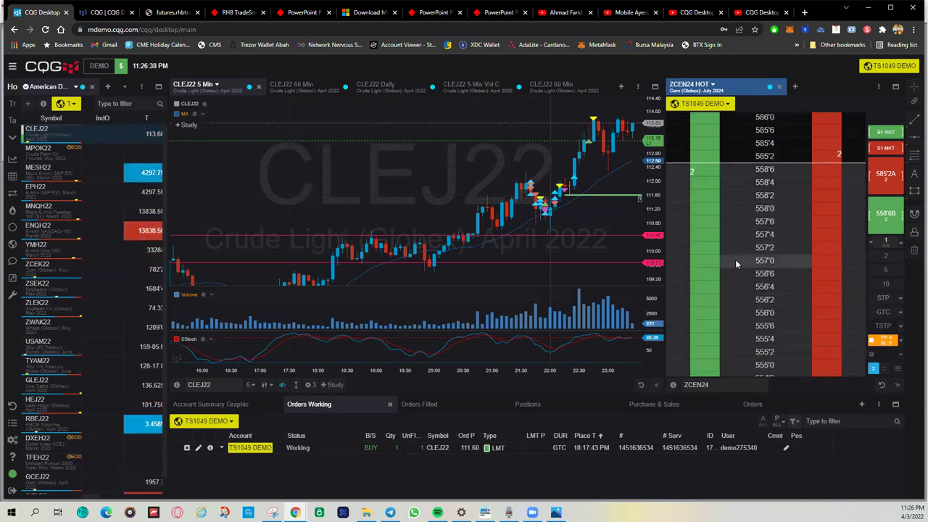
scroll(741, 272, "down", 2)
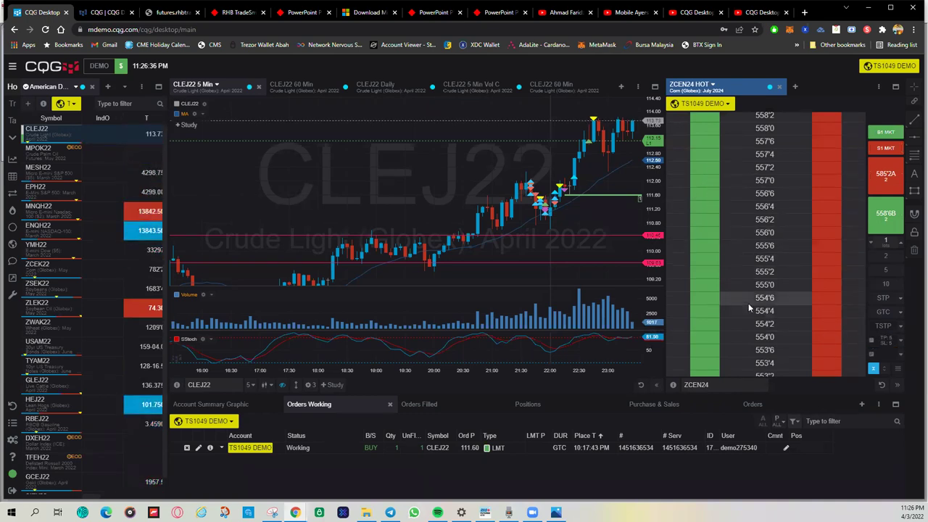
scroll(749, 303, "up", 2)
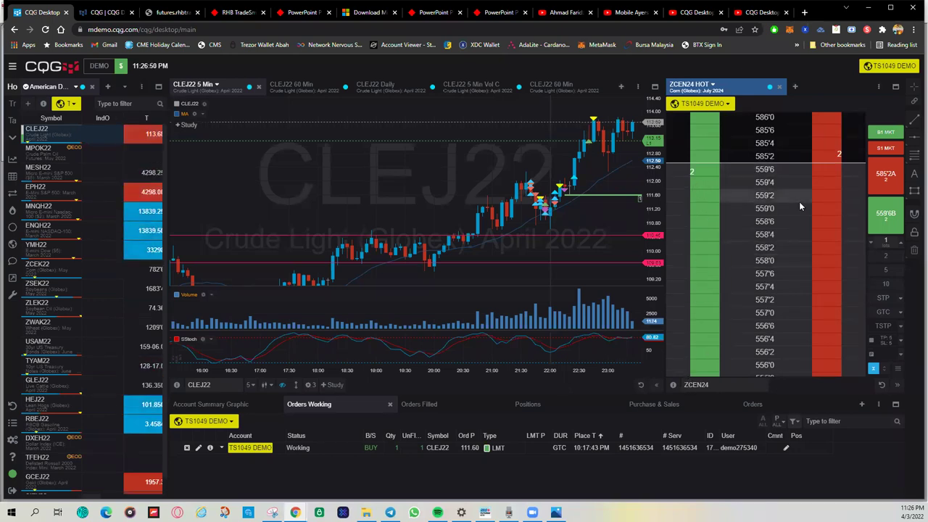
scroll(816, 171, "up", 4)
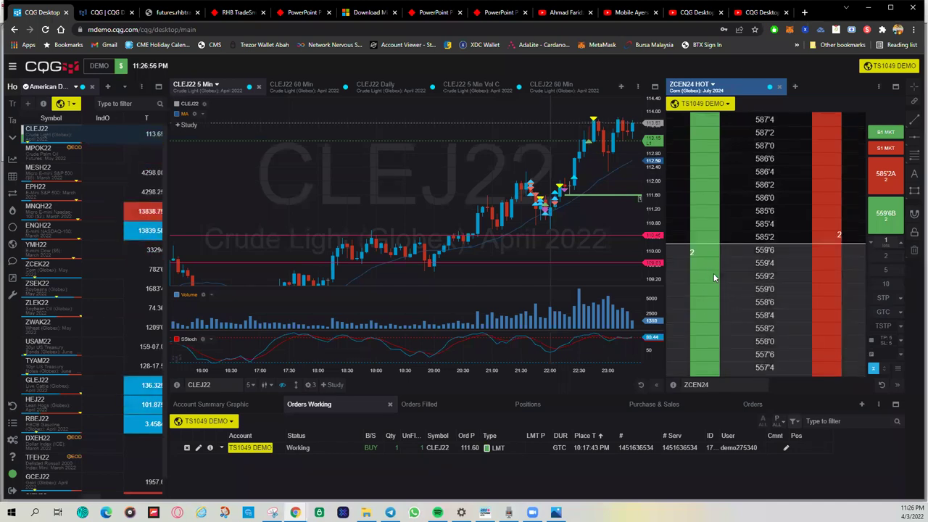
scroll(705, 323, "down", 2)
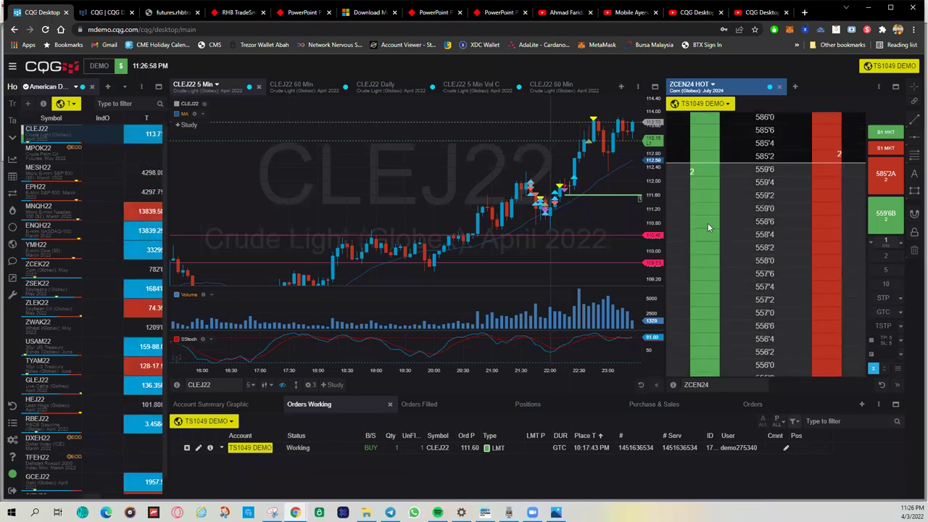
Switch the price ladder to the May 2024 corn contract ZCEK24
left_click(702, 384)
key("Escape")
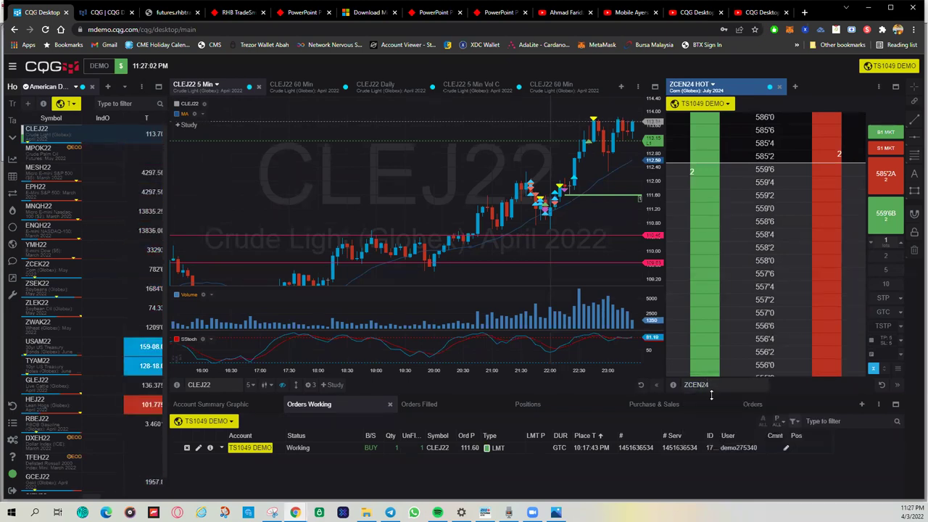
key("BackSpace")
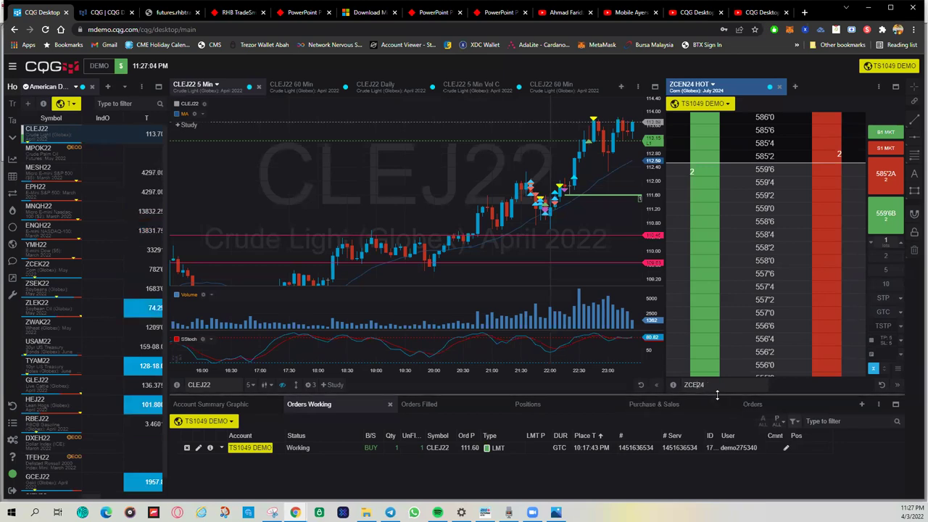
type("K")
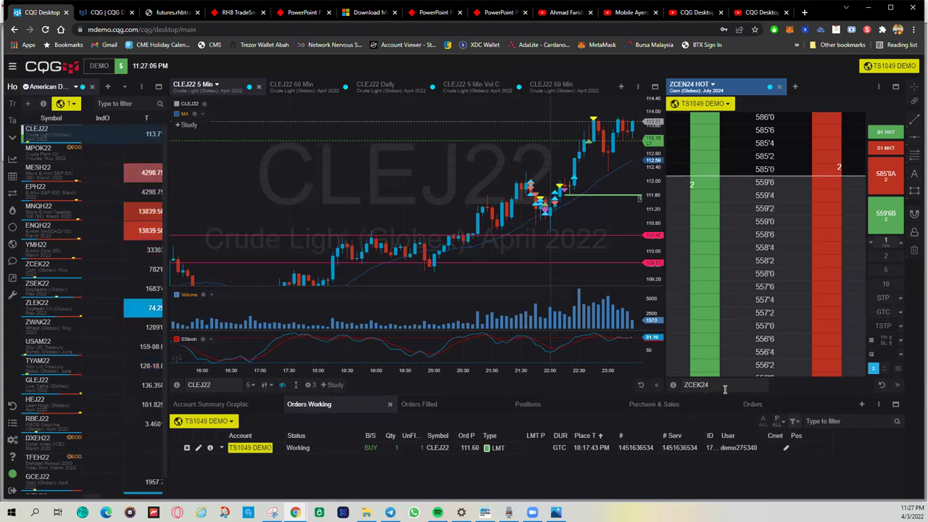
key("Return")
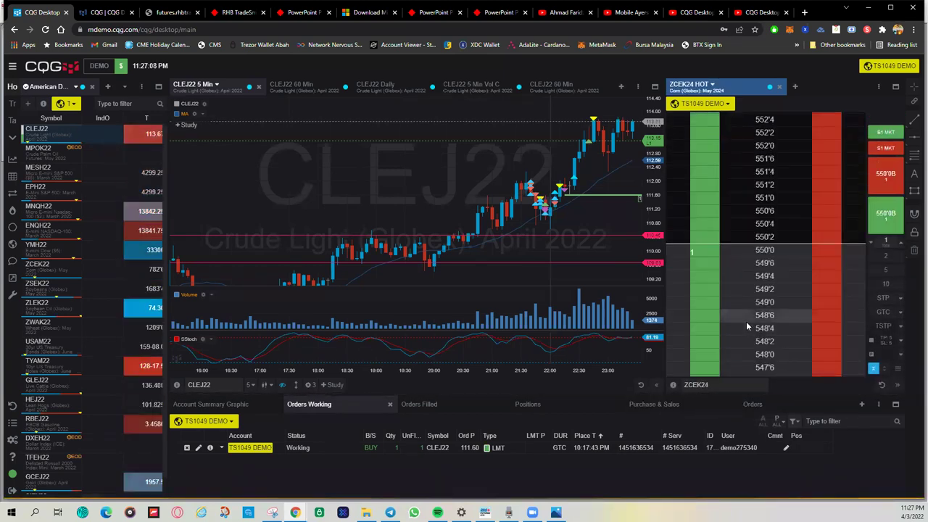
Change the price ladder to the May 2023 corn contract ZCEK23 and examine its depth
left_click(710, 384)
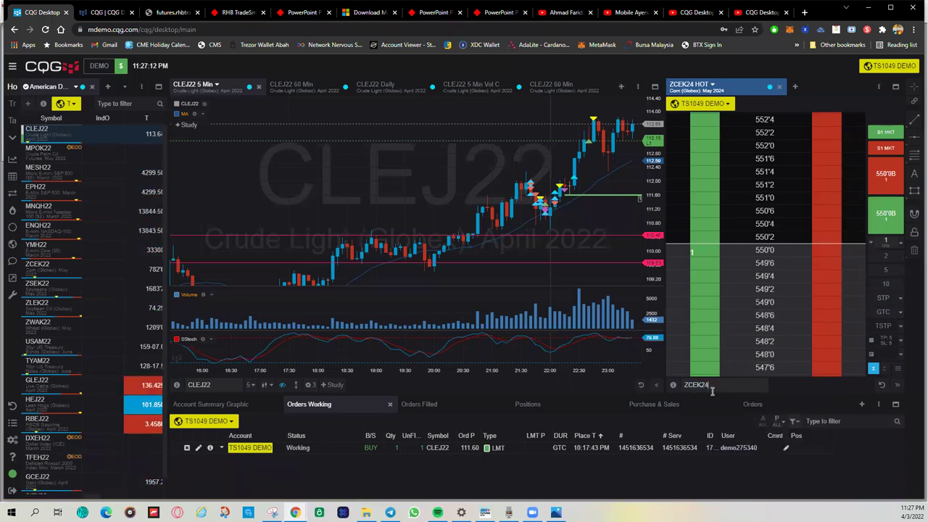
key("Return")
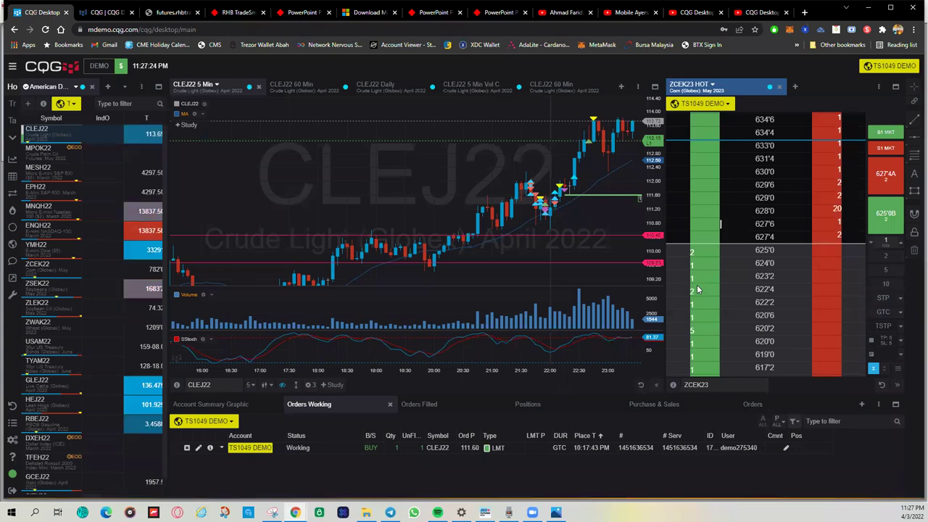
scroll(703, 266, "down", 2)
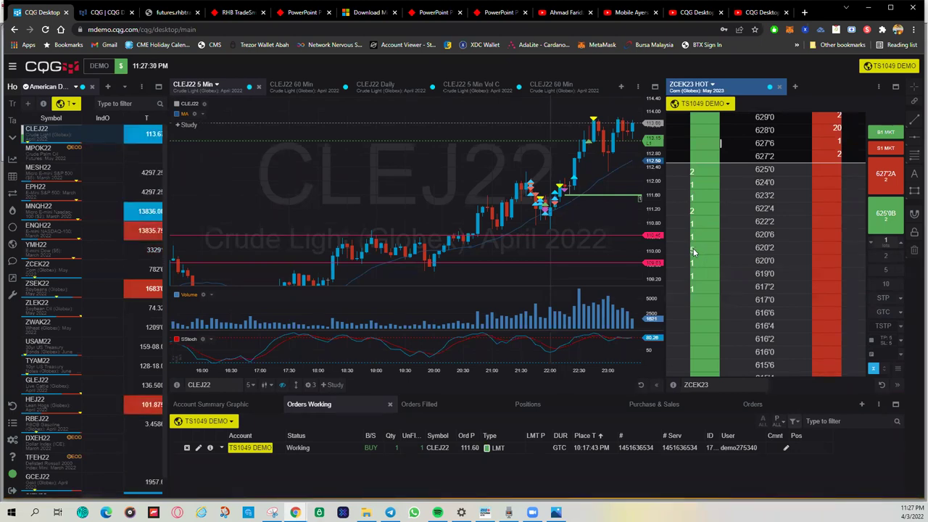
Switch to the GTS trading window and set the CLK2 order's condition to Bull & Bear
mouse_move(694, 249)
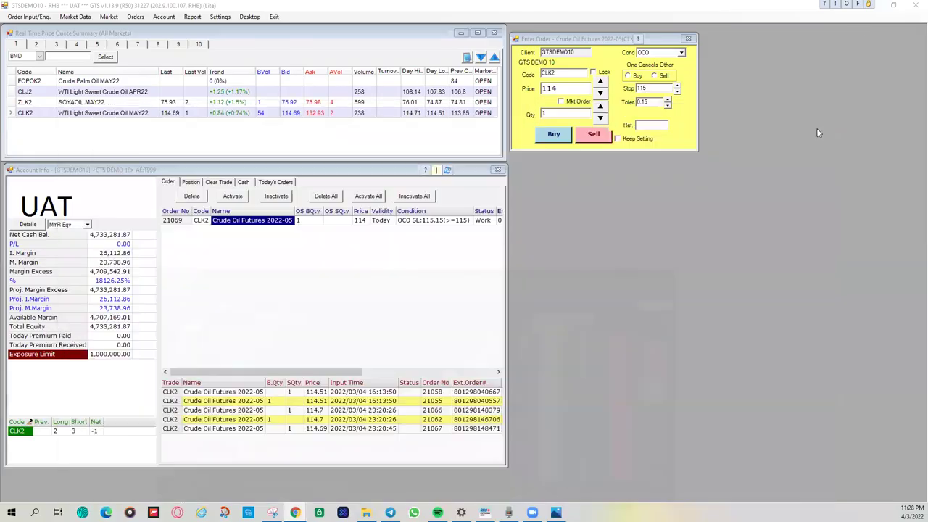
left_click(868, 7)
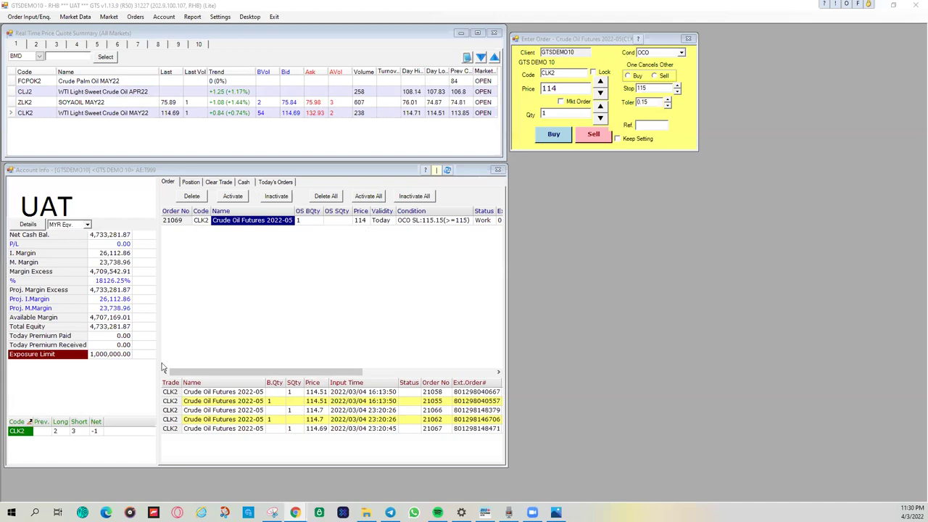
left_click(682, 53)
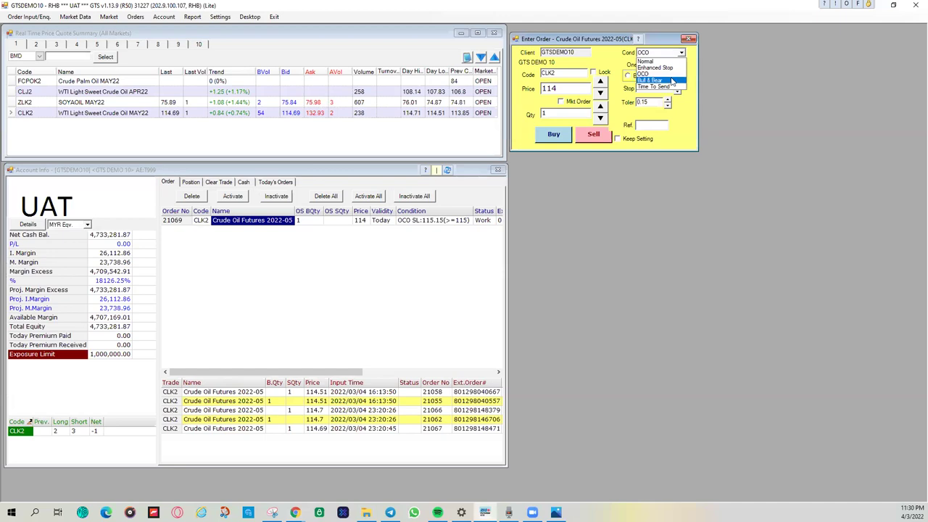
left_click(671, 80)
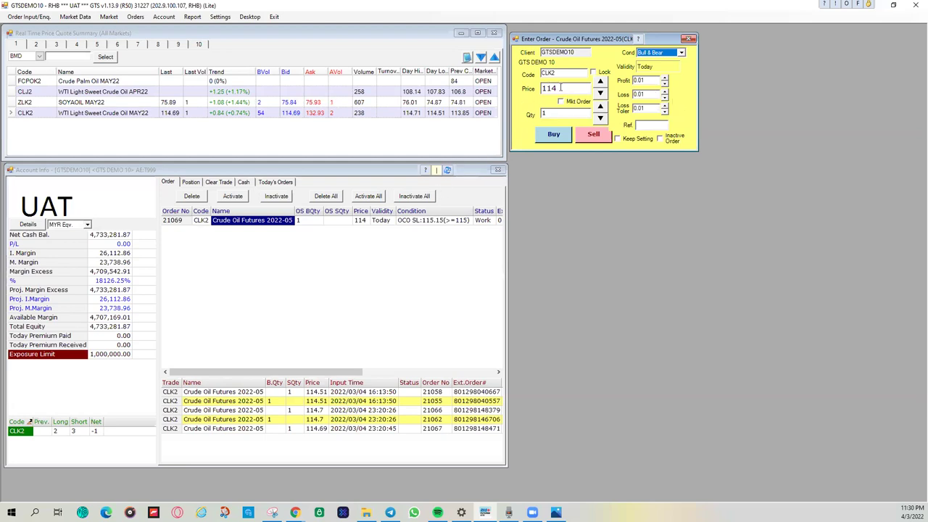
Set the Bull & Bear order's profit to 0.86, loss to 0.3 and loss tolerance to 0.15
double_click(665, 79)
left_click(666, 80)
left_click(666, 80)
left_click(666, 79)
left_click(655, 81)
key("BackSpace")
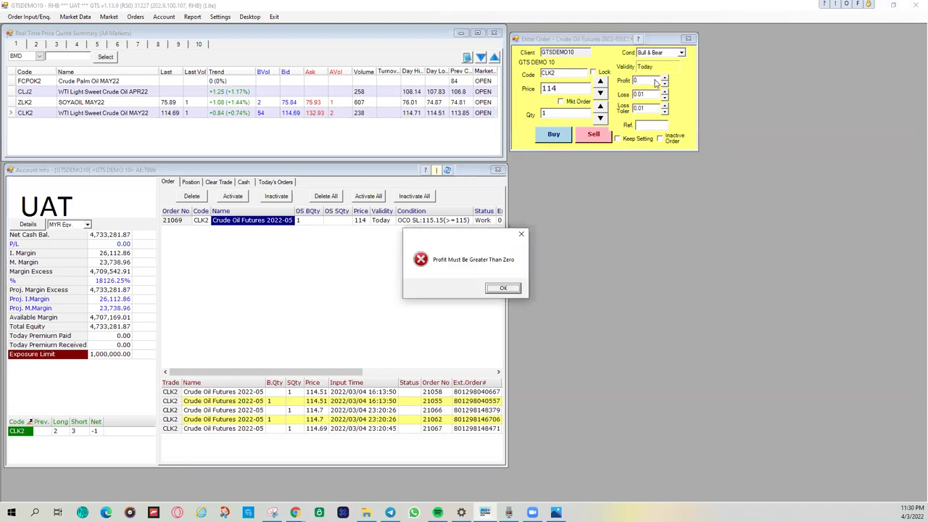
left_click(503, 289)
left_click(665, 78)
left_click(665, 78)
left_click(665, 78)
left_click(664, 79)
left_click(665, 79)
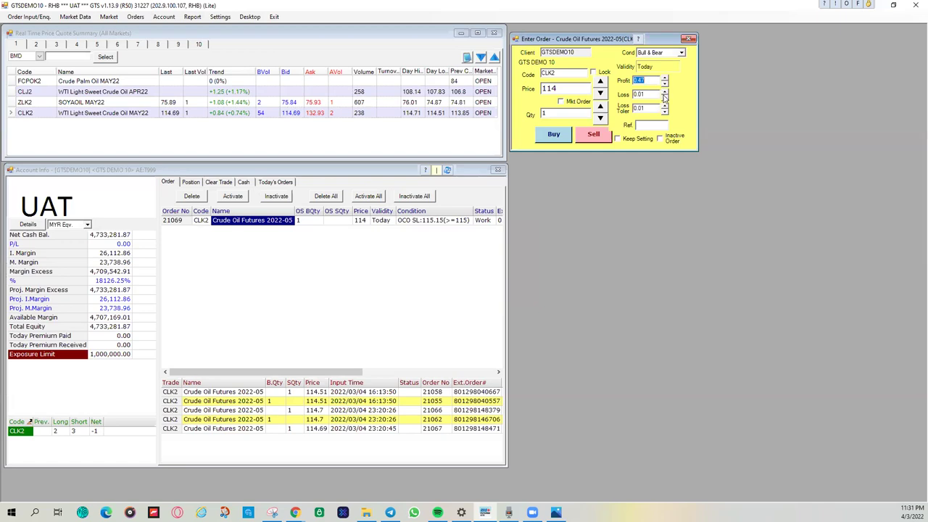
left_click(664, 94)
left_click(665, 78)
left_click(665, 106)
left_click(665, 107)
Submit the Bull & Bear buy order for 1 CLK2 at 114 and dismiss the sent message
left_click(555, 138)
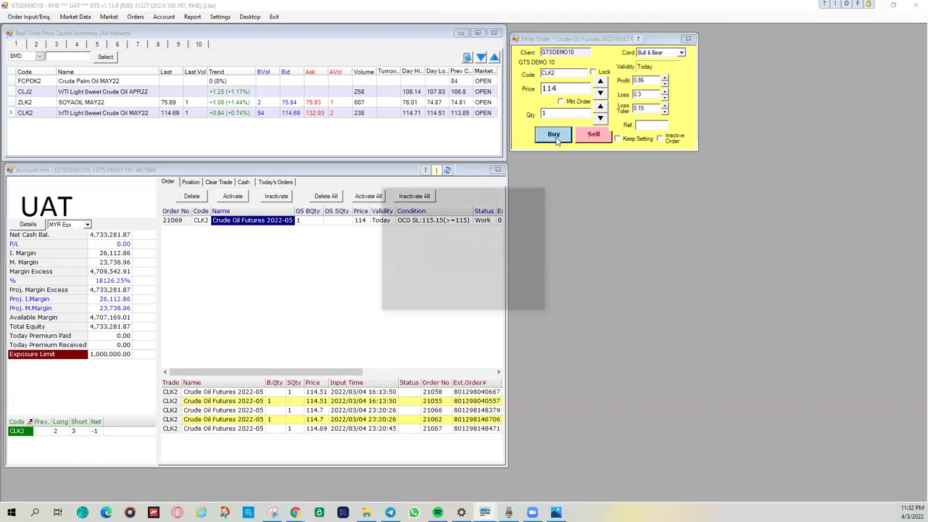
left_click(442, 303)
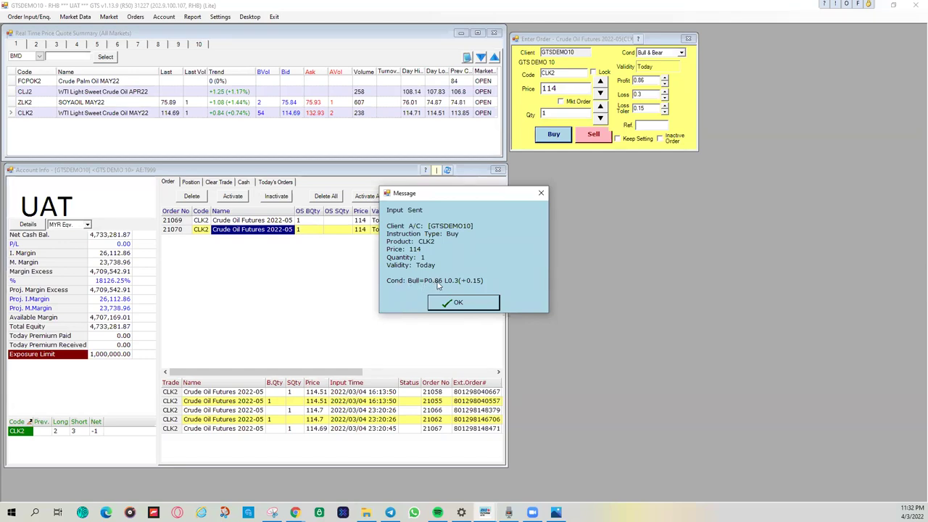
left_click(471, 303)
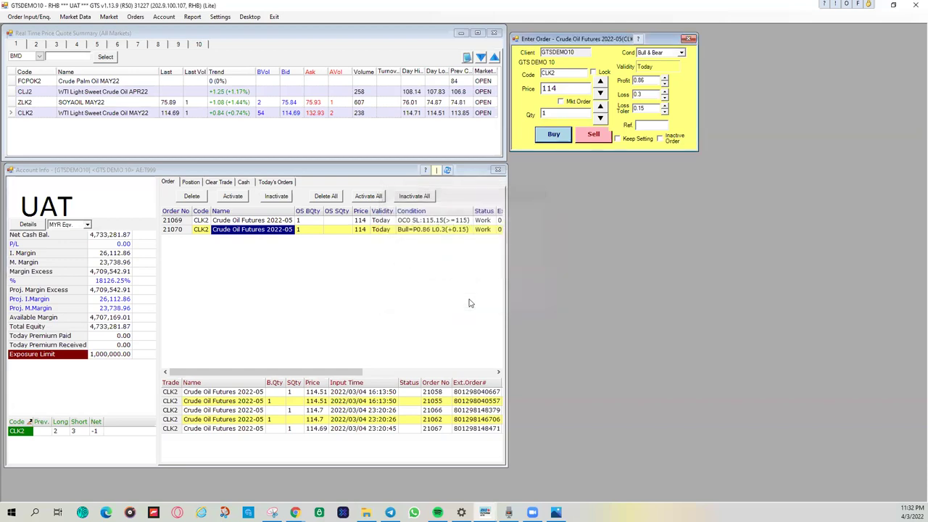
Submit a Normal market buy order for 1 CLK2 with validity Today
left_click(423, 221)
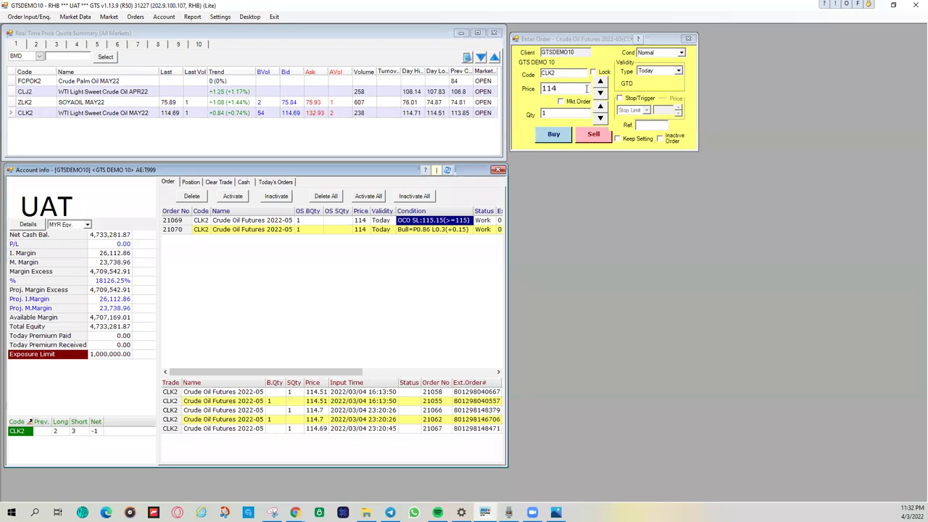
left_click(562, 102)
left_click(553, 134)
left_click(463, 297)
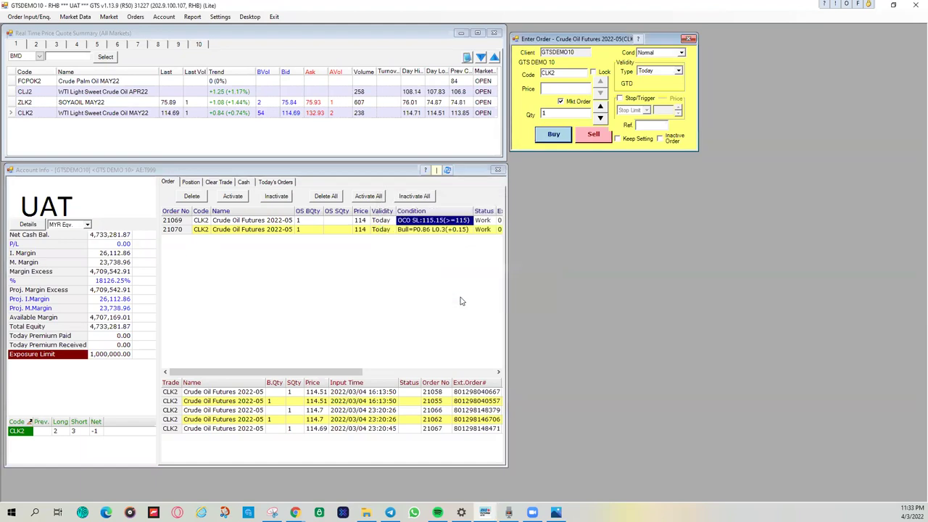
left_click(471, 313)
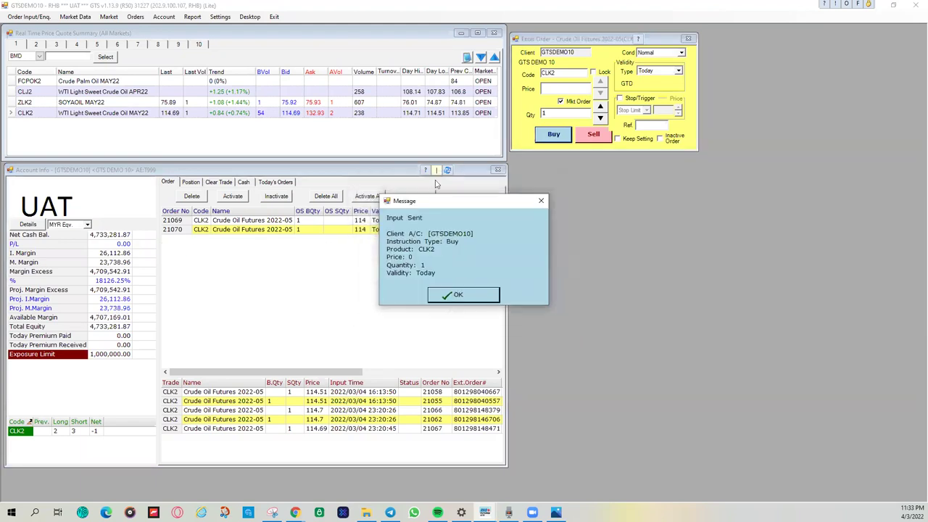
Dismiss the sent-order message and turn off the market order option for CLK2
left_click(453, 295)
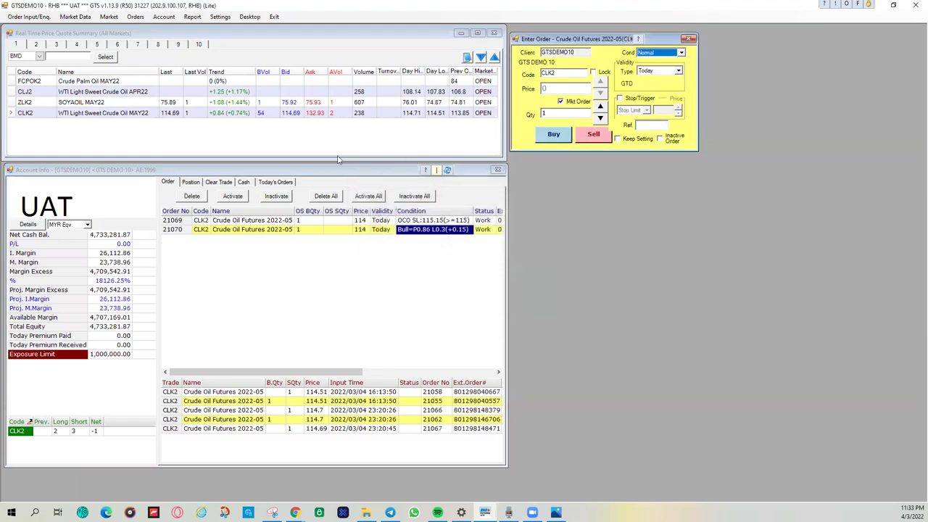
left_click(561, 102)
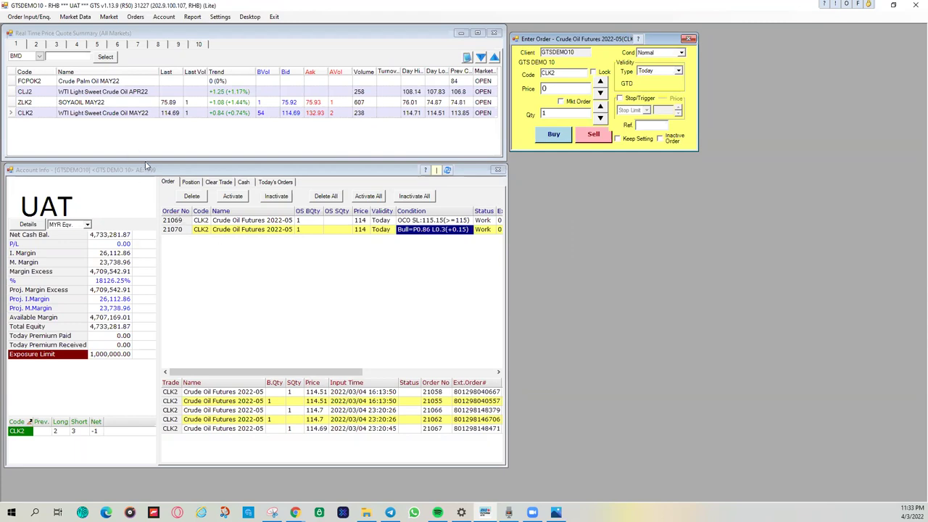
Review the account's working orders, positions, cleared trades, cash balances and today's orders, including the CLK2 position's net and P/L figures
left_click(164, 186)
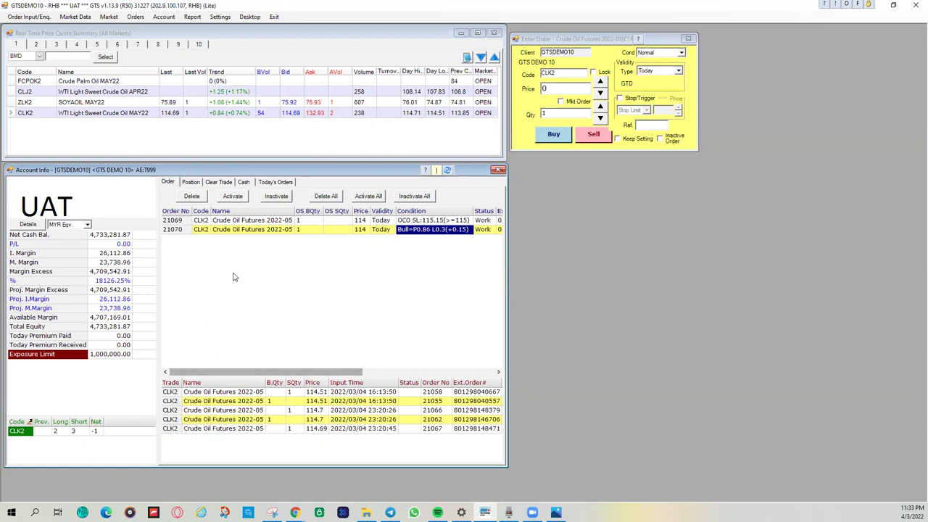
left_click(319, 221)
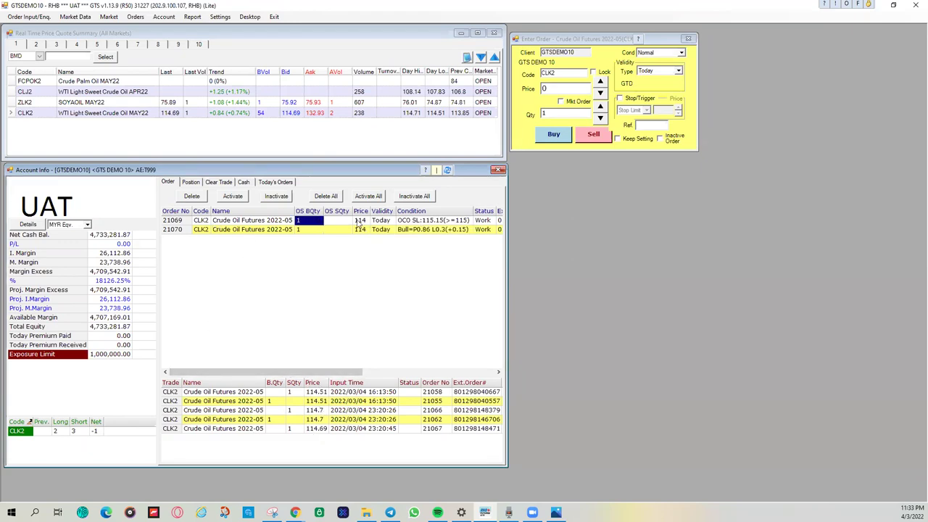
left_click(192, 184)
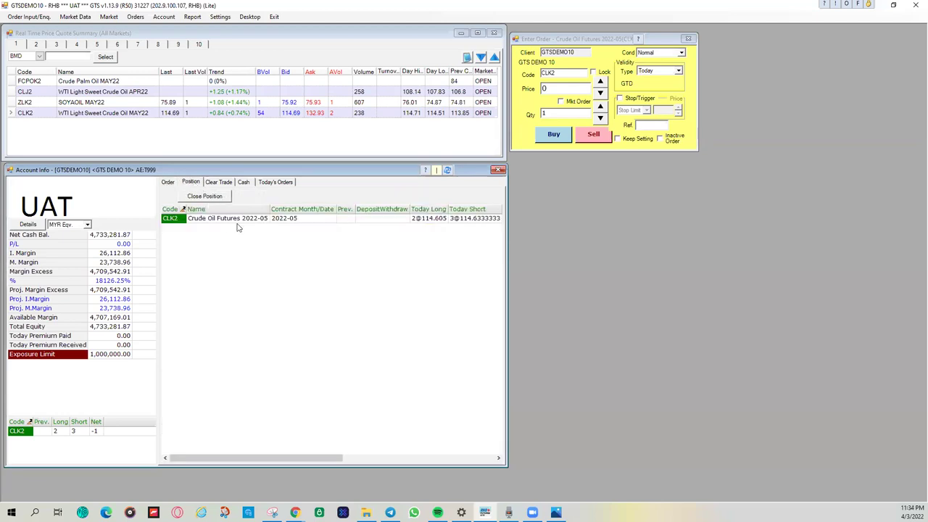
left_click(174, 182)
left_click(190, 183)
left_click(275, 182)
scroll(278, 325, "down", 2)
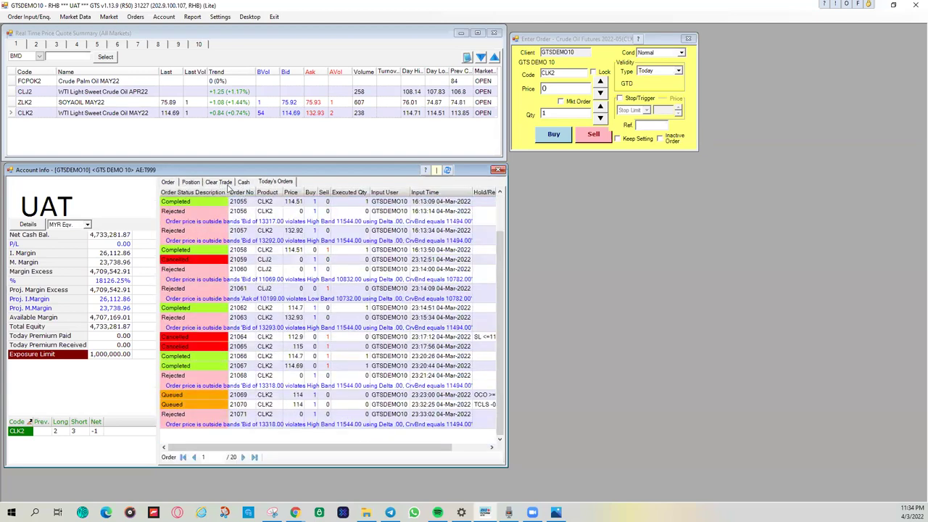
left_click(228, 184)
left_click(243, 183)
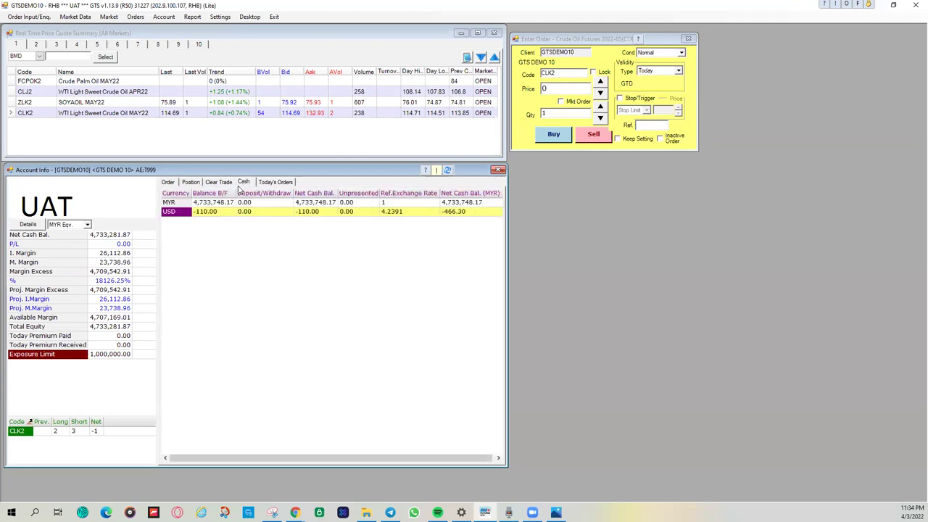
left_click(274, 182)
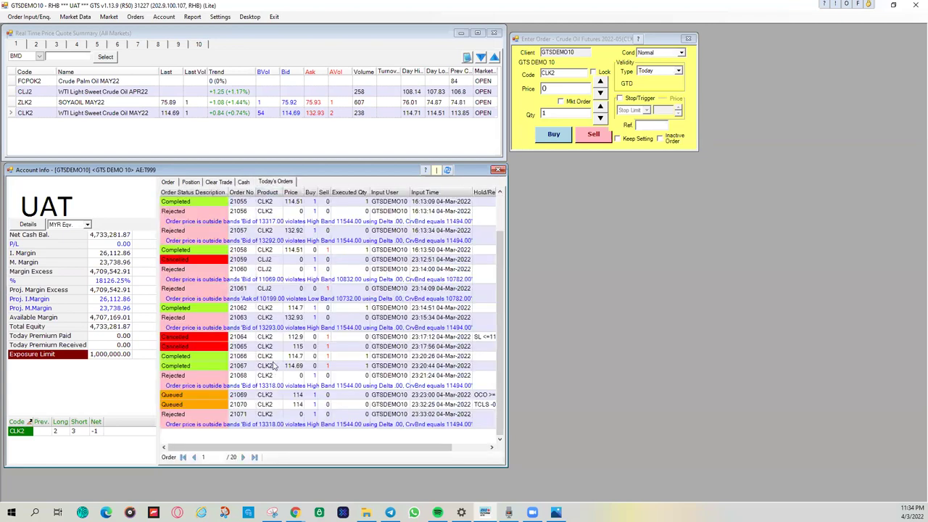
left_click(191, 182)
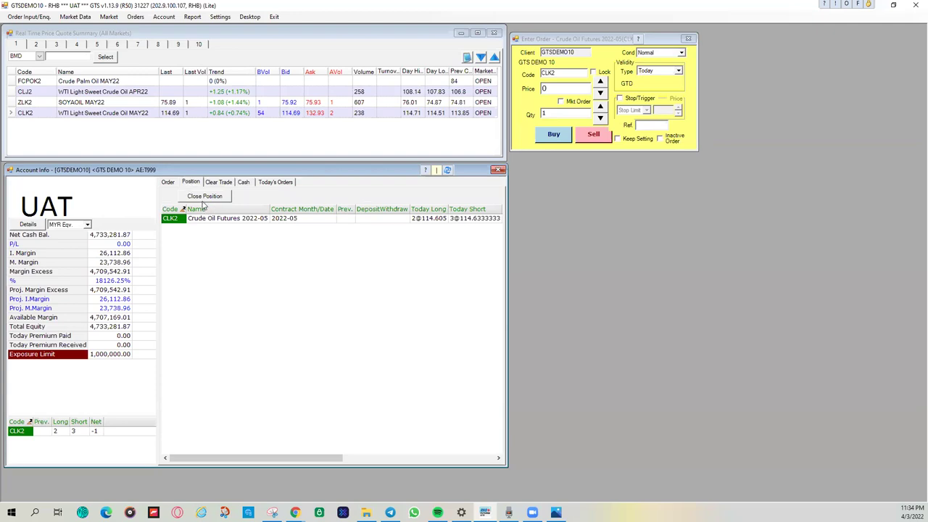
left_click_drag(317, 459, 407, 458)
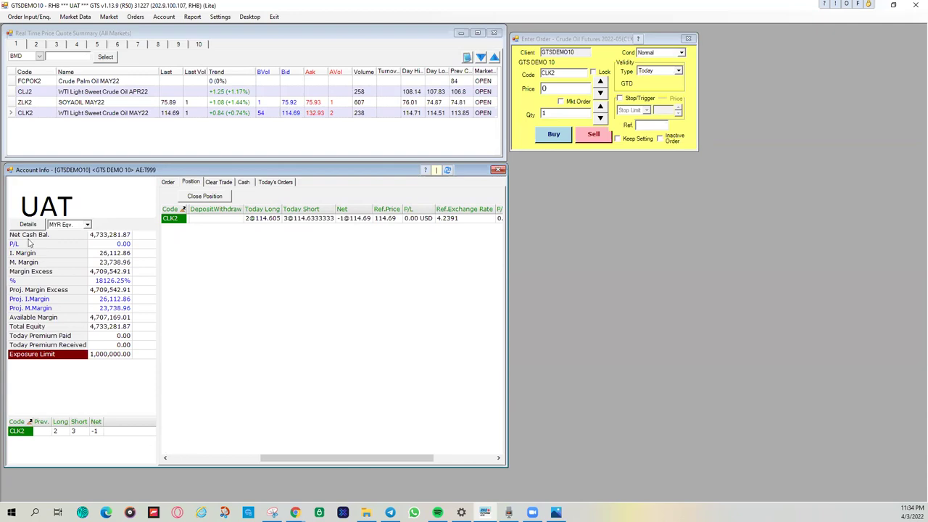
Return to the working orders, inspect the Bull & Bear order's editable price, quantity, profit and loss settings, and close it unchanged
left_click(167, 182)
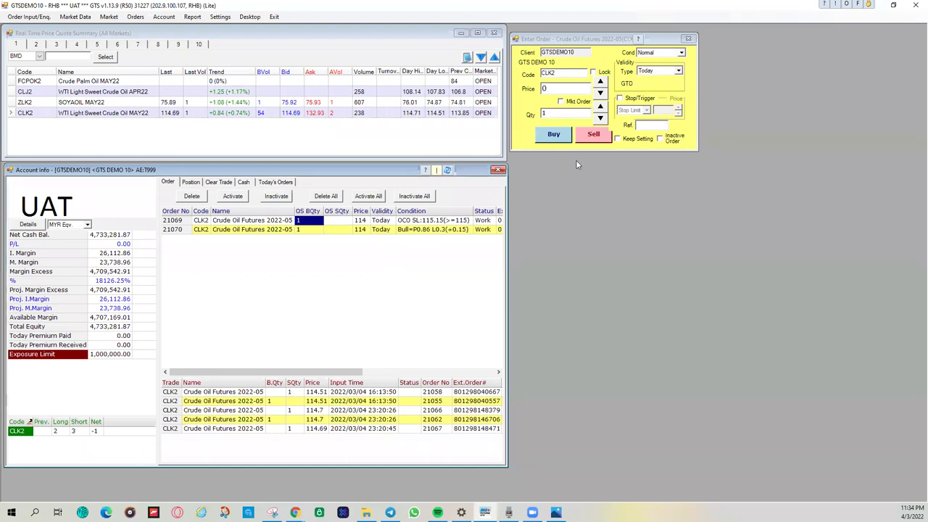
left_click(312, 230)
double_click(312, 230)
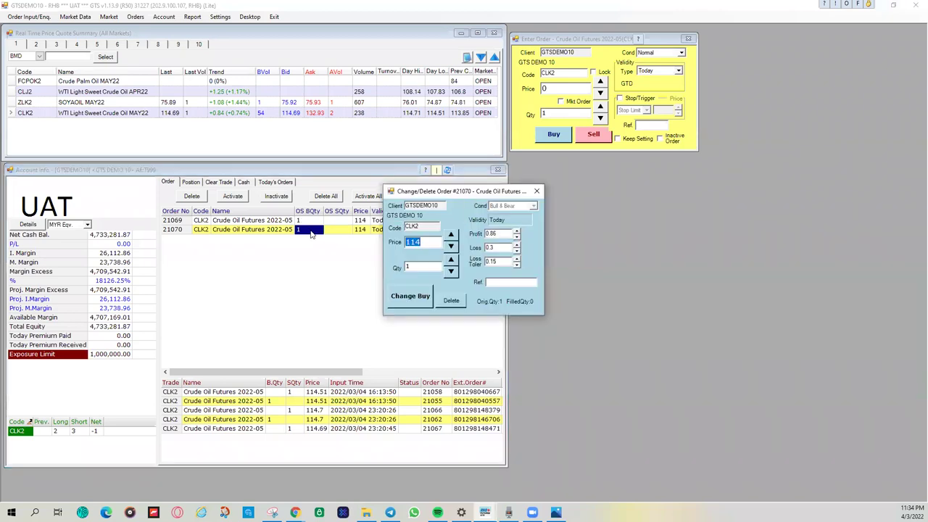
left_click_drag(412, 193, 332, 249)
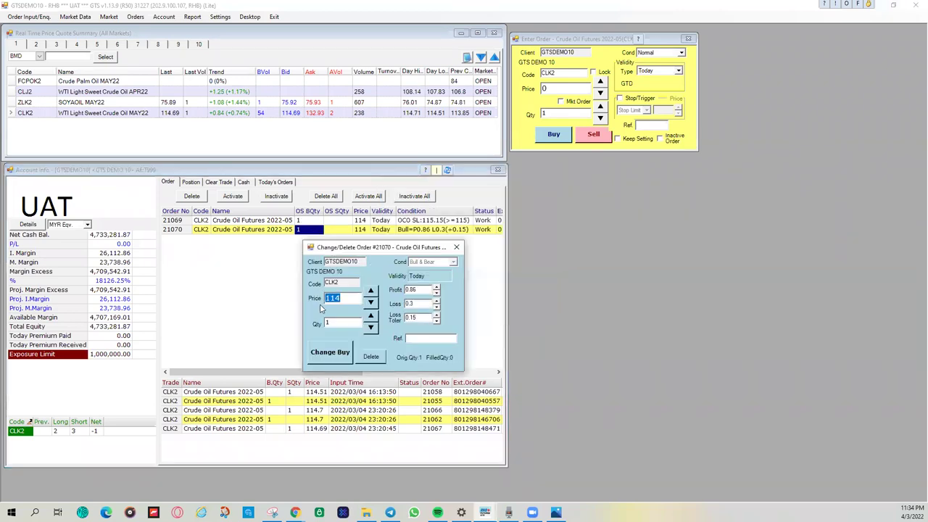
left_click(341, 300)
left_click(456, 248)
left_click(387, 230)
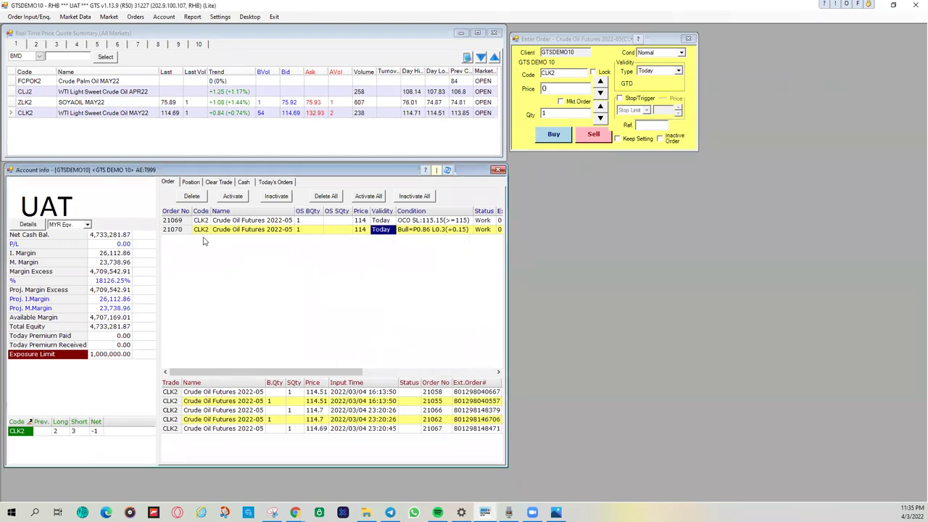
Inspect the OCO order's editable price, stop and tolerance settings, and close it without changes
double_click(330, 220)
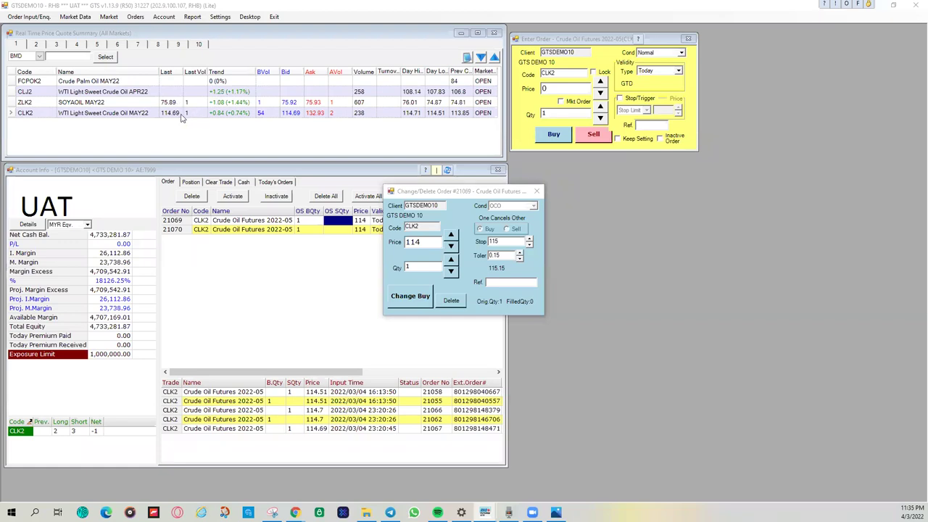
left_click(424, 243)
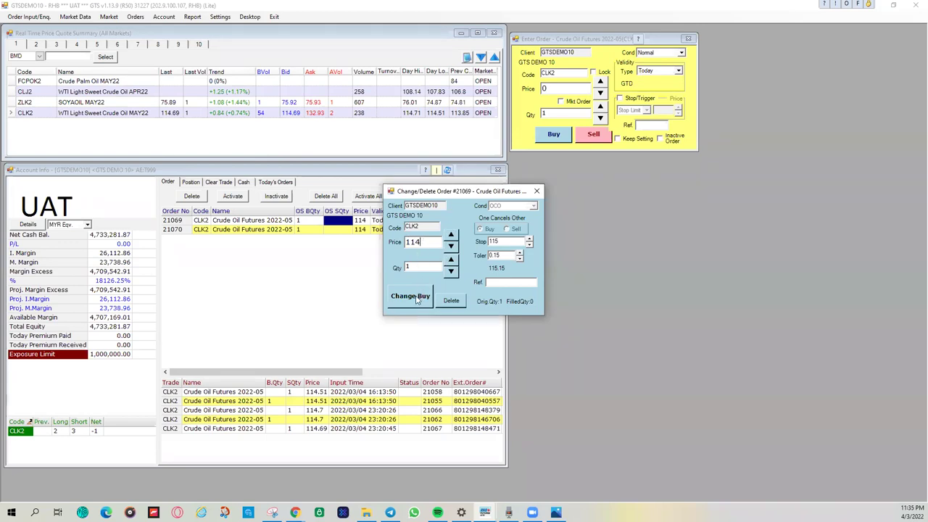
left_click(536, 190)
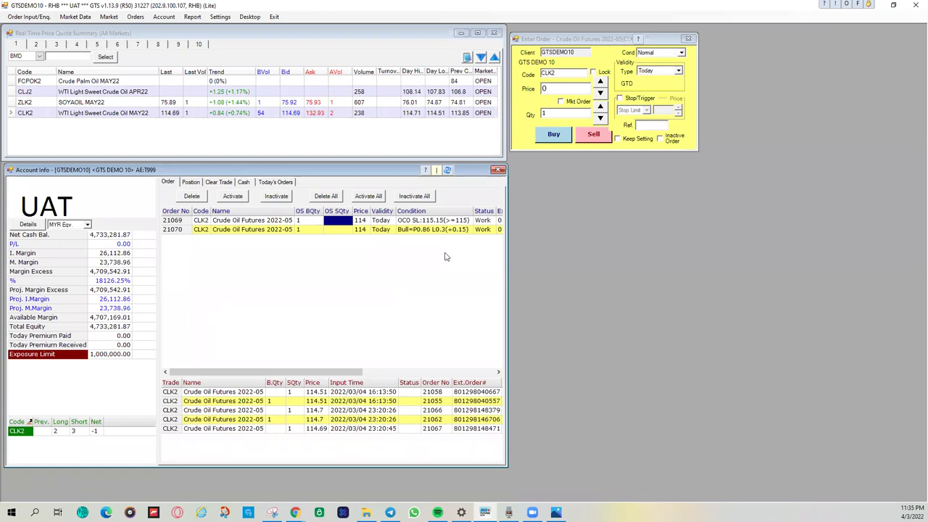
Bring up the change form for the OCO order and for the Bull & Bear order, closing each without changes
right_click(293, 229)
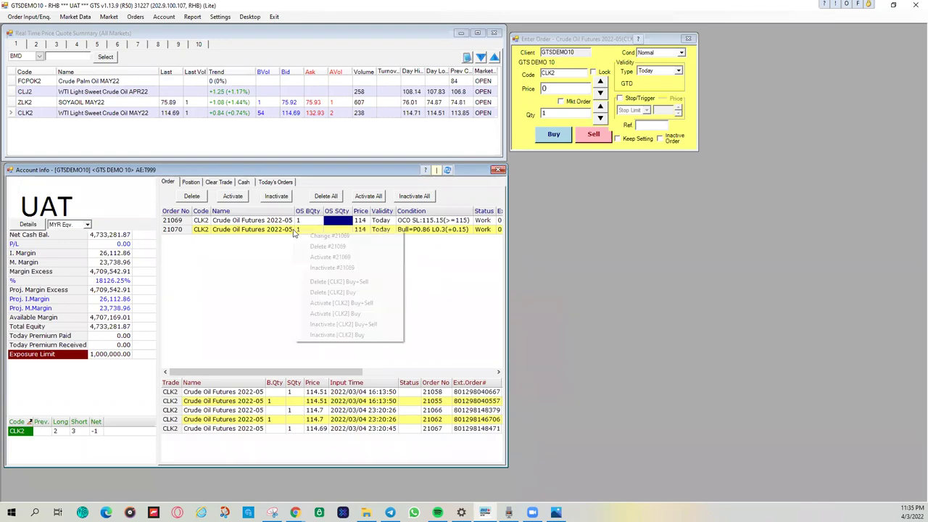
left_click(312, 238)
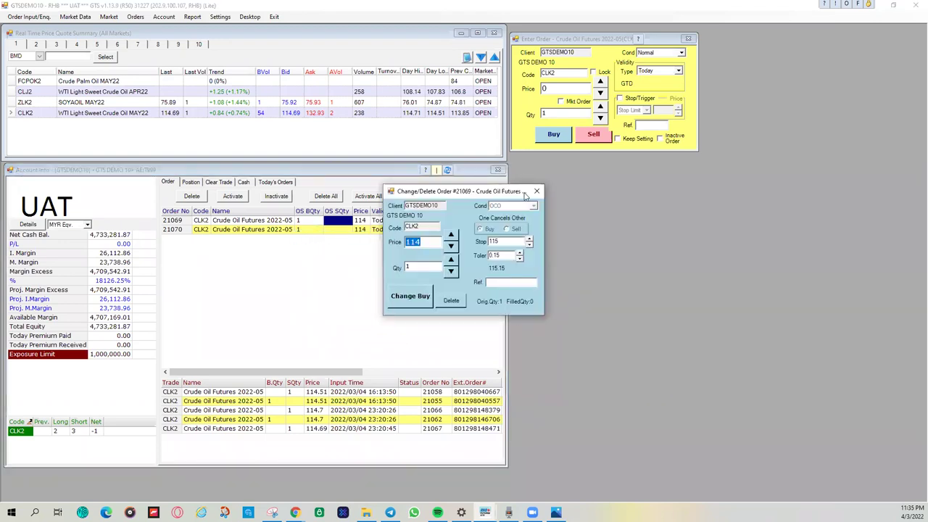
key("Escape")
double_click(288, 229)
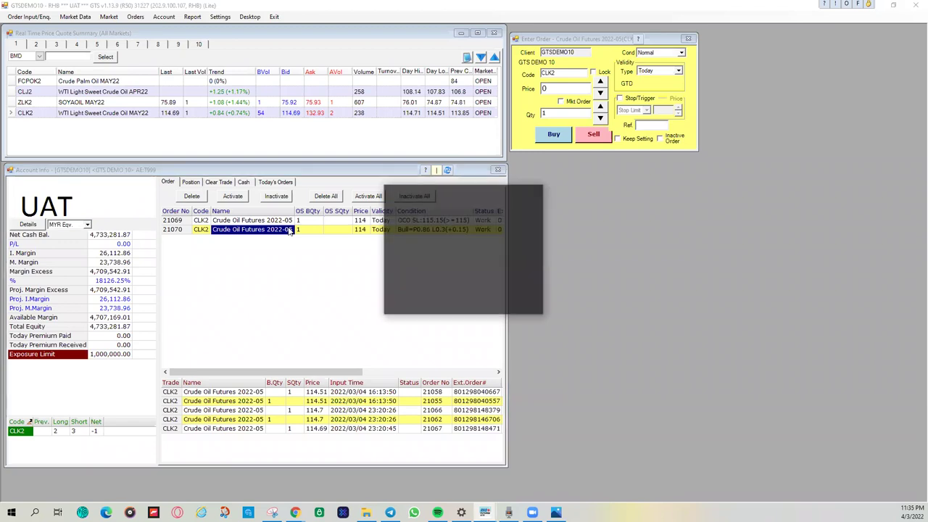
left_click(536, 190)
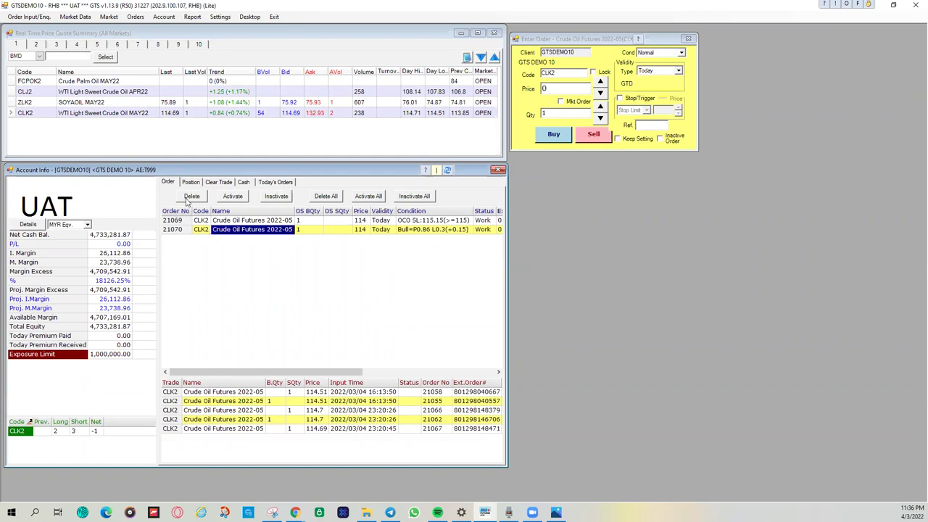
Start deleting the OCO order, decline the confirmation, and check which other actions the order offers
left_click(254, 221)
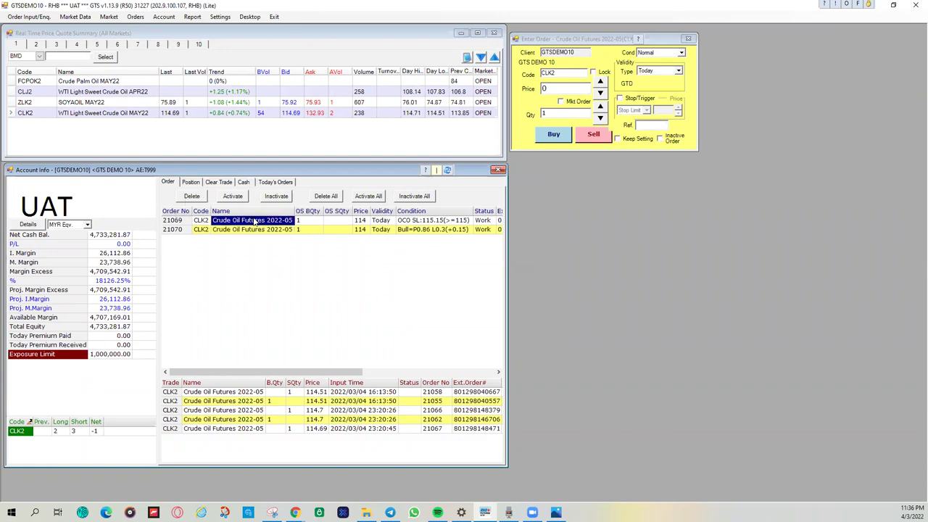
left_click(193, 196)
left_click(502, 307)
right_click(285, 224)
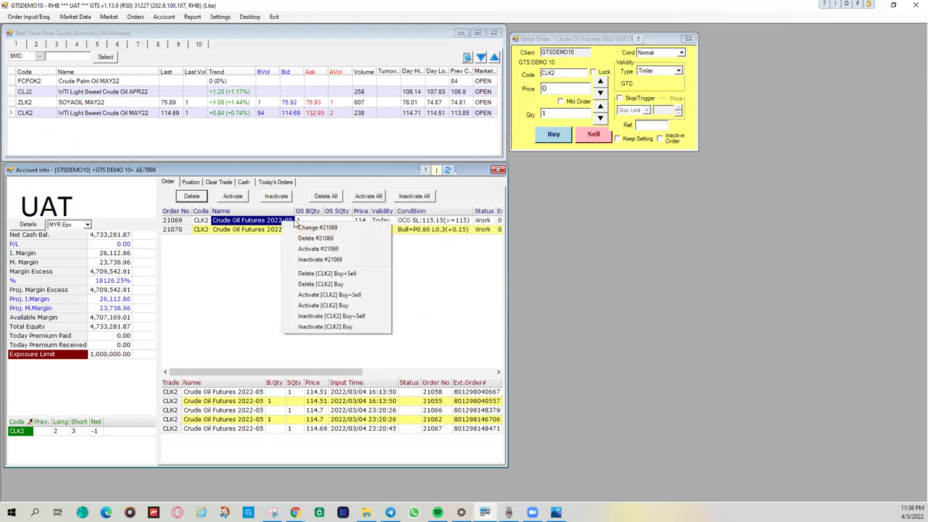
left_click(226, 282)
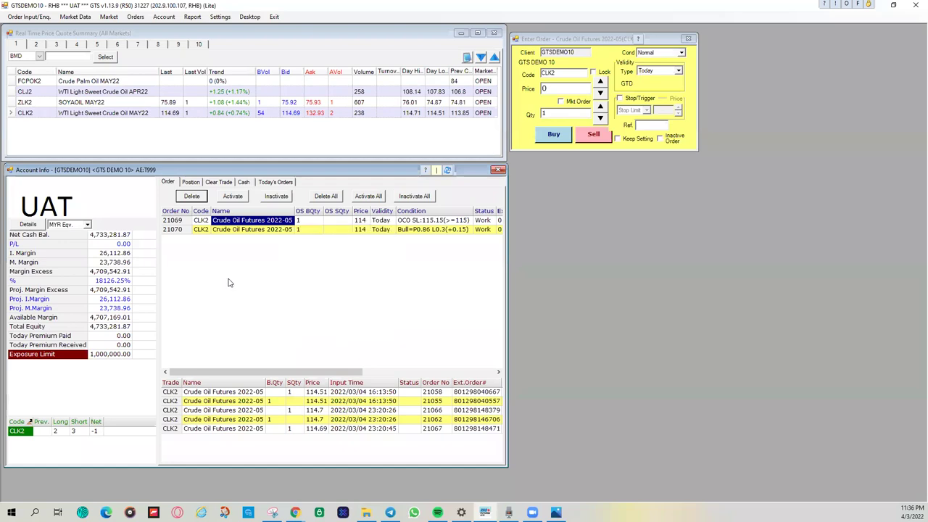
key("Down")
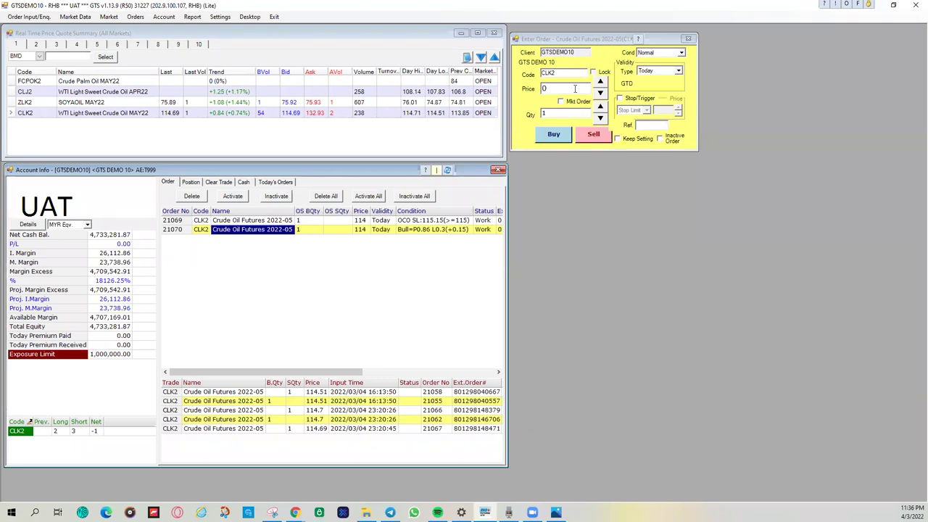
Submit an OCO buy order for 1 CLK2 at price 0 with stop 115 and tolerance 0.15, and enable Stop/Trigger for another order
left_click(681, 52)
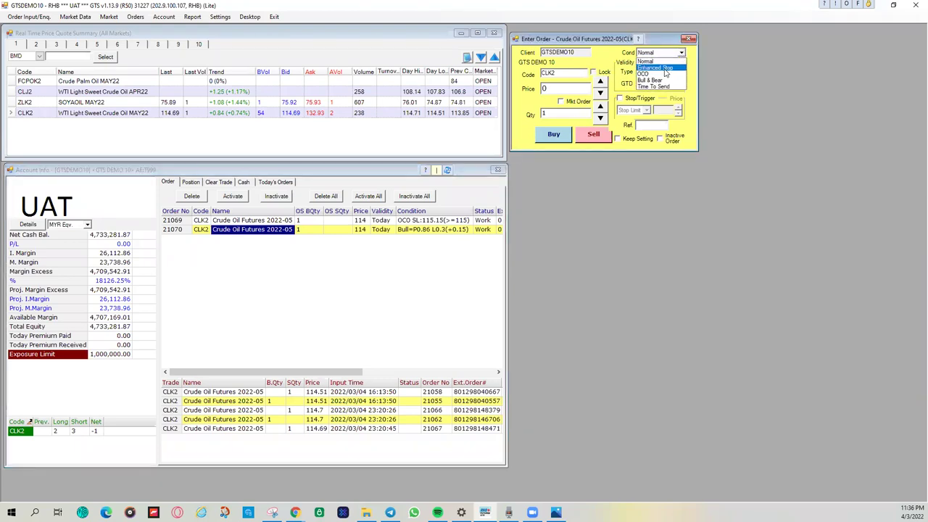
left_click(663, 74)
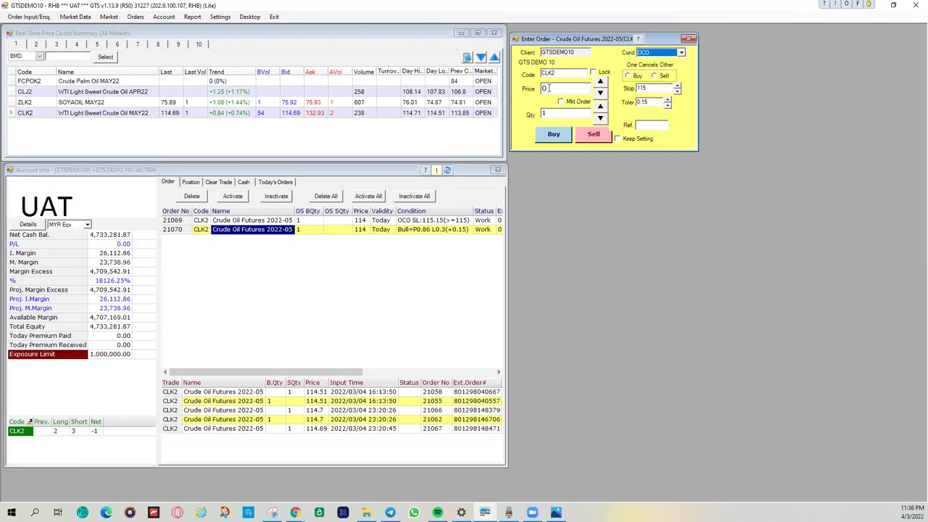
left_click(628, 76)
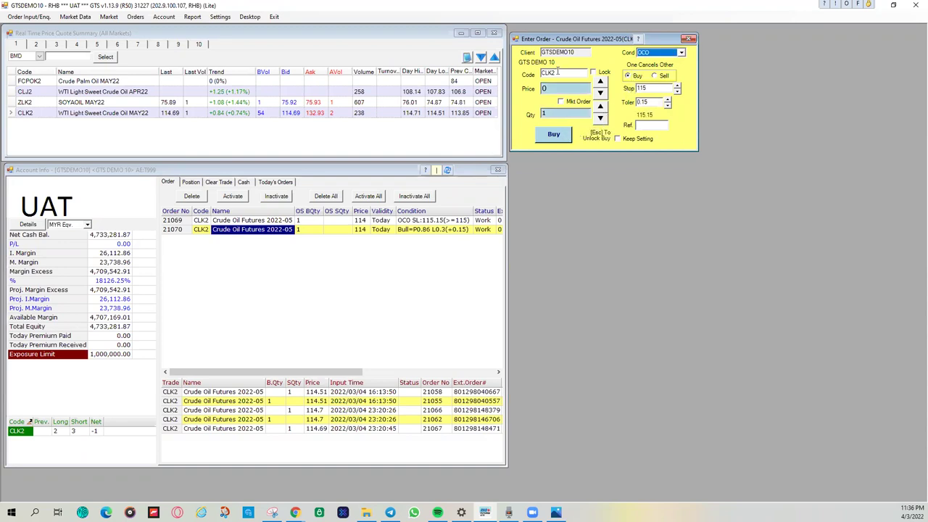
left_click(562, 136)
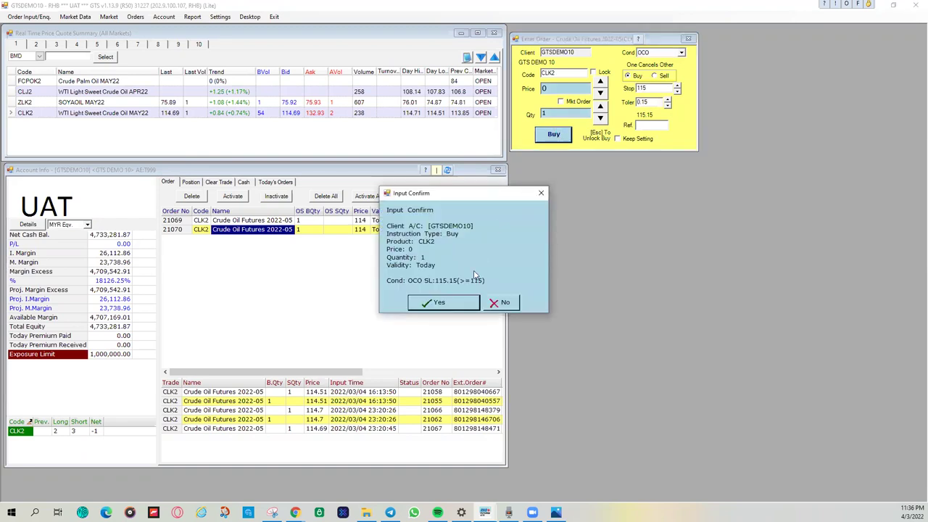
left_click(440, 303)
left_click(439, 304)
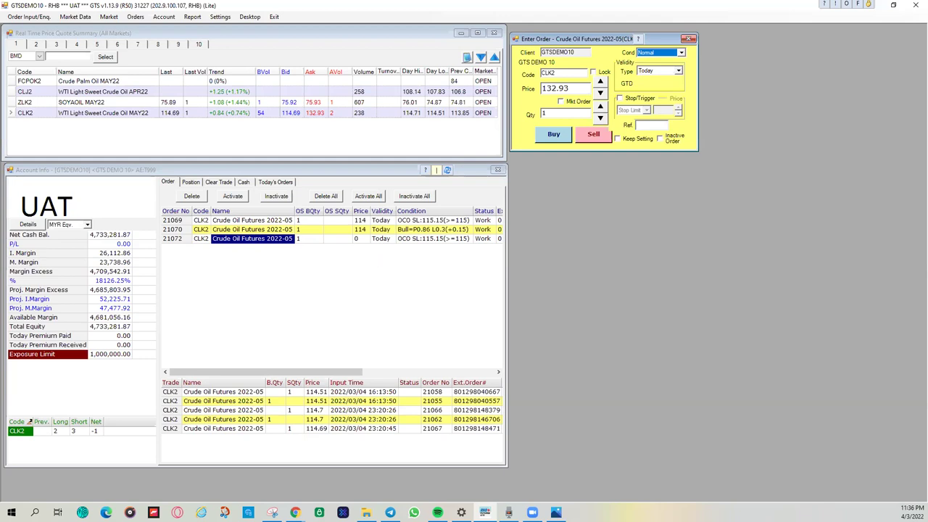
left_click(620, 98)
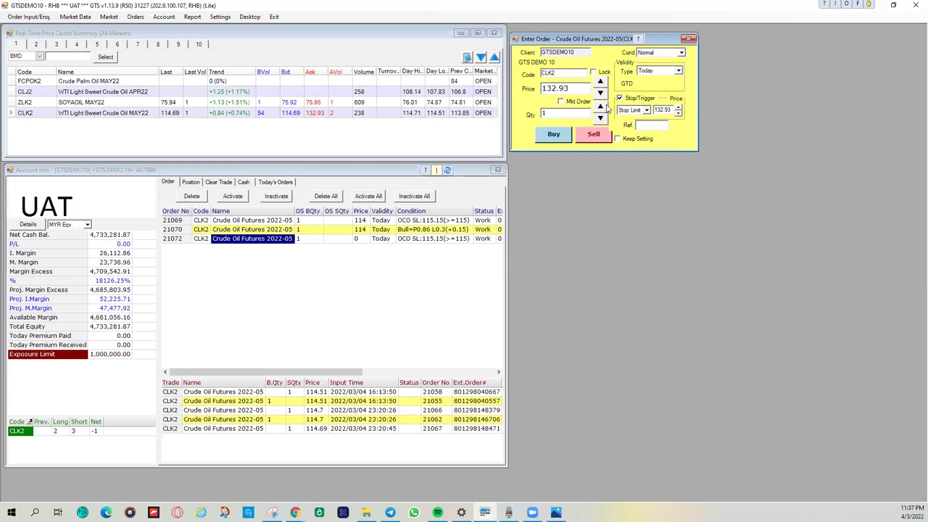
Inspect the editable settings of the OCO order priced at 0, and close it without changes
left_click(362, 241)
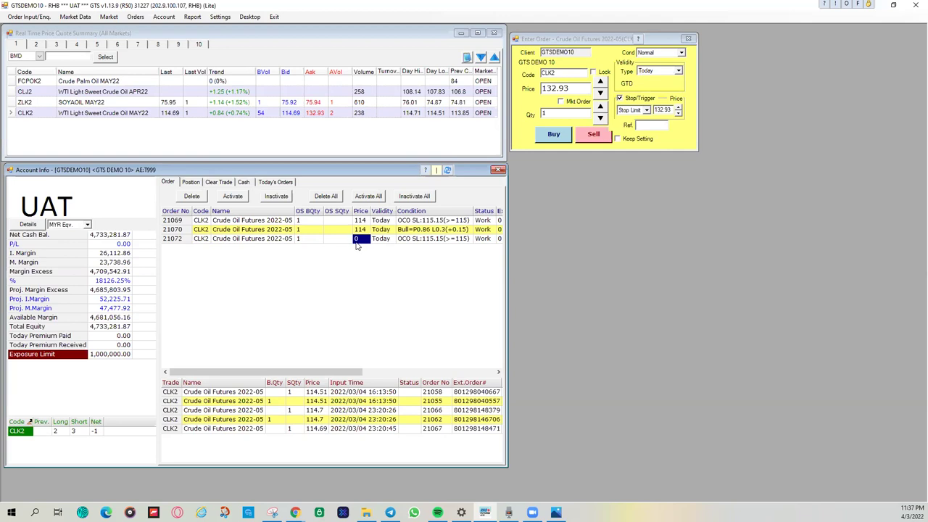
double_click(348, 240)
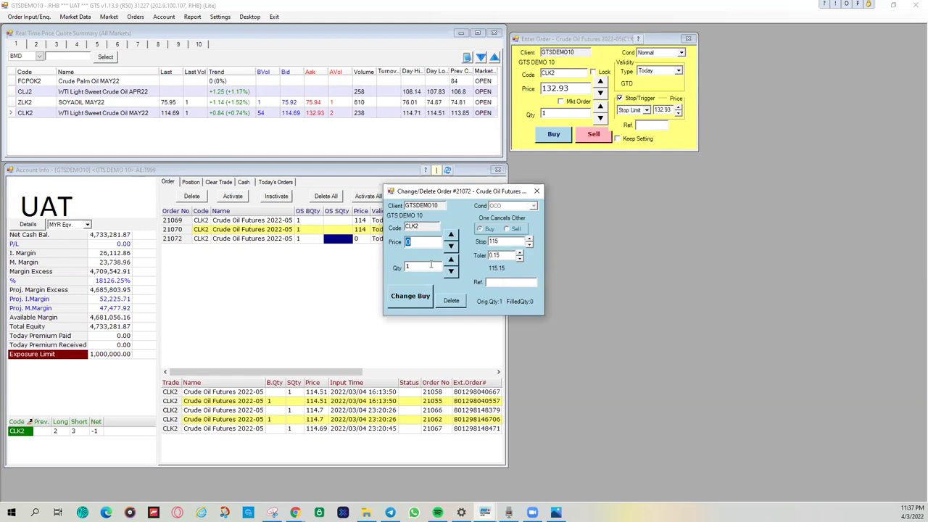
left_click(537, 190)
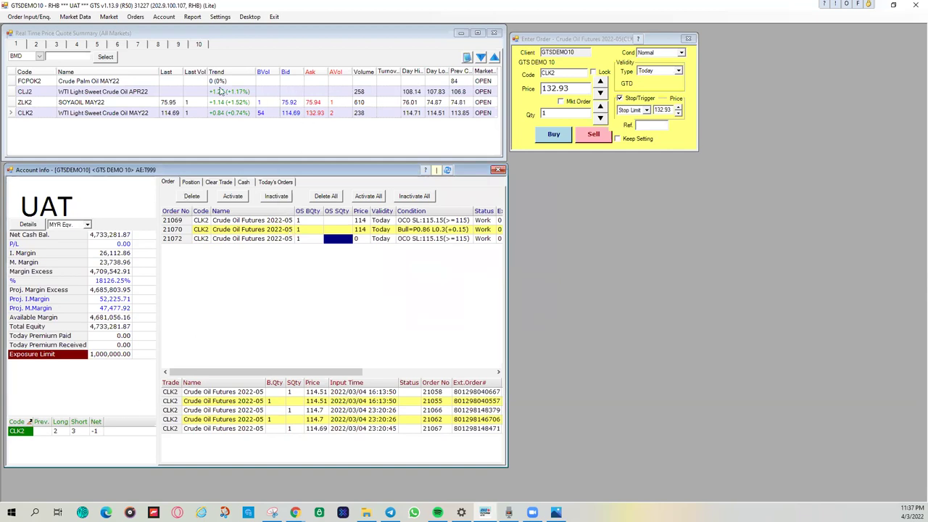
Inspect the change form of the Bull & Bear order for its editable price, quantity, profit and loss settings, and close it without changes
left_click(264, 228)
double_click(263, 228)
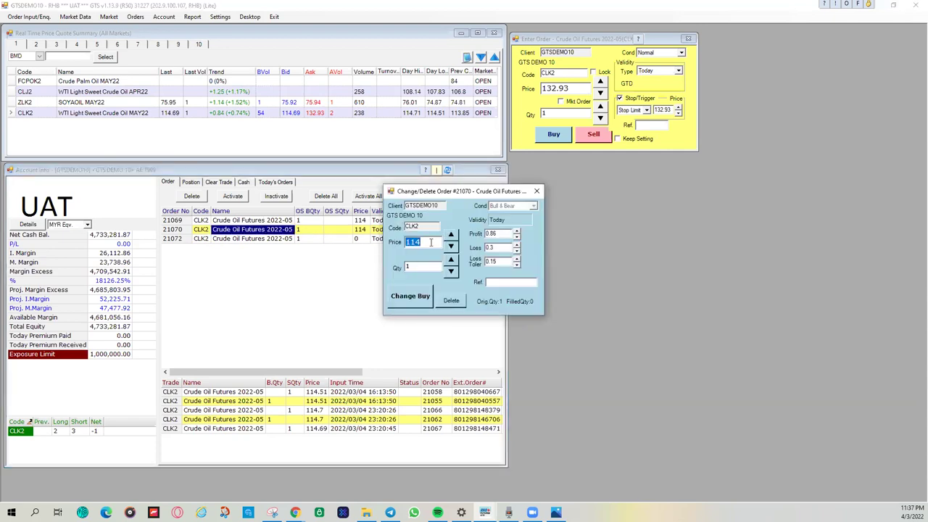
left_click(409, 295)
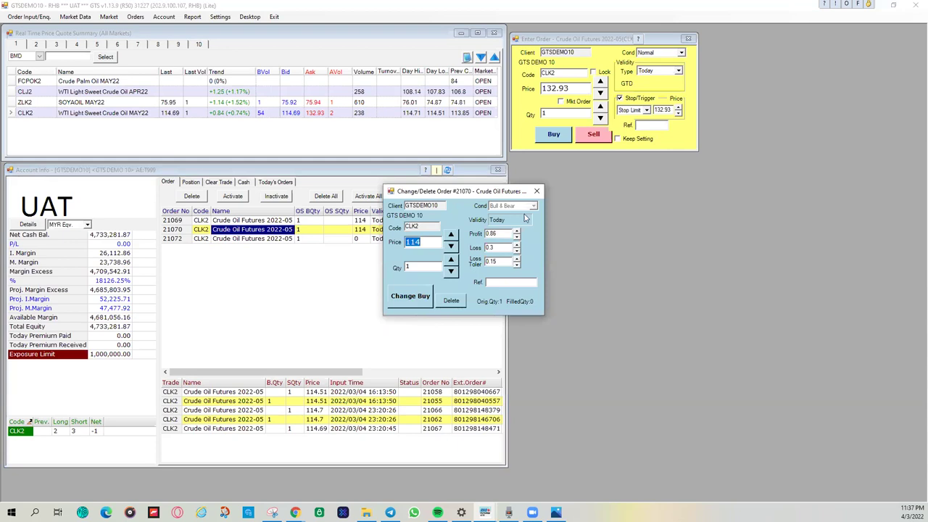
Prepare closing the CLK2 position with a market buy order for 1, decline the confirmation, and dismiss the order form
left_click(198, 185)
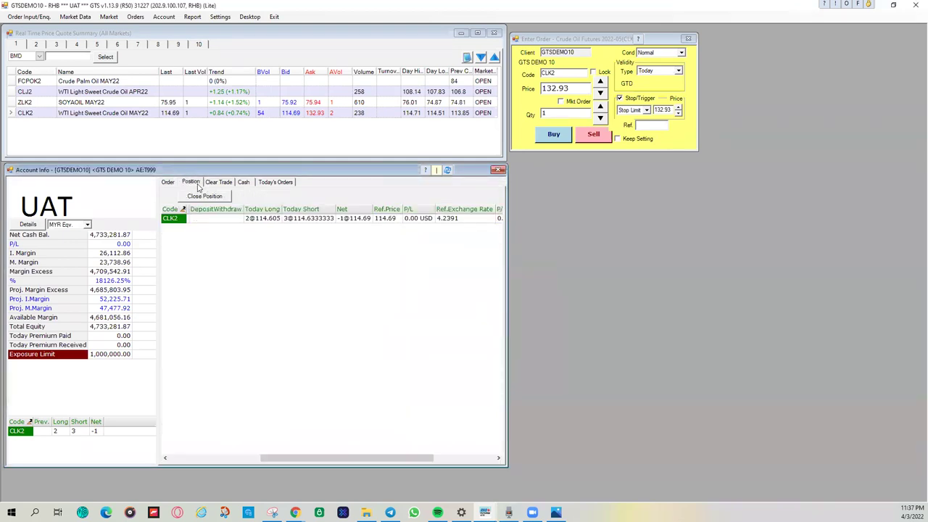
left_click(221, 217)
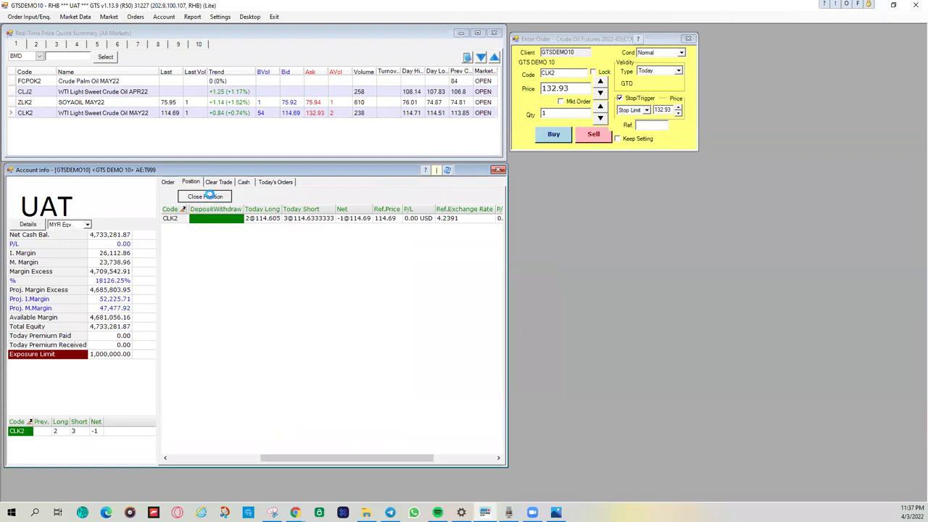
left_click(209, 196)
left_click(445, 235)
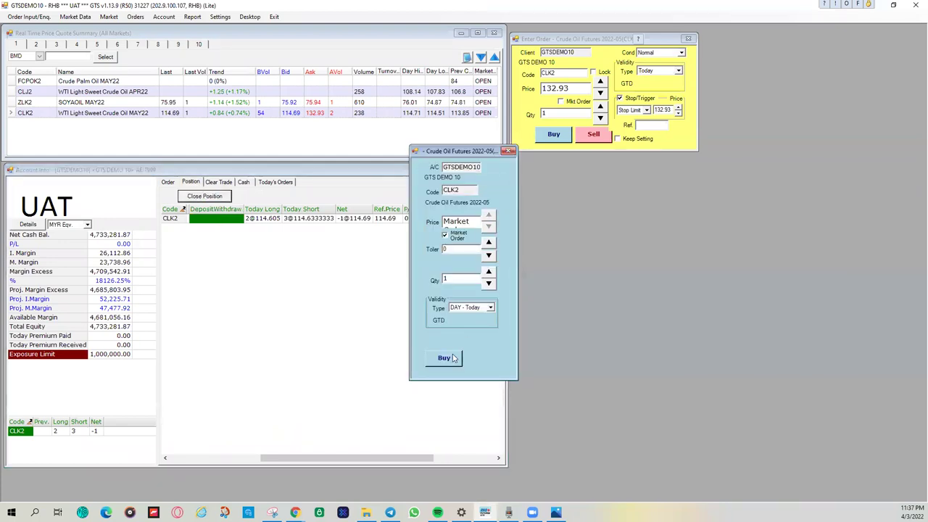
left_click(452, 358)
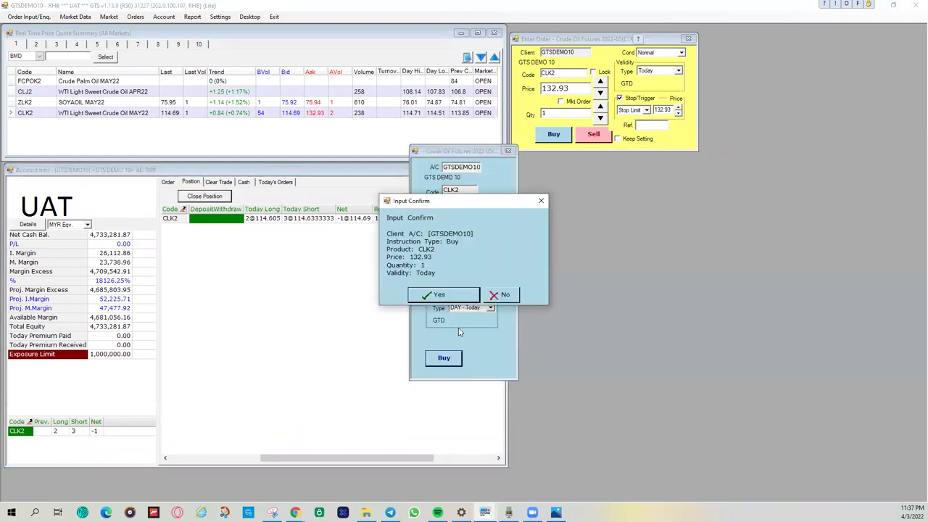
left_click(540, 203)
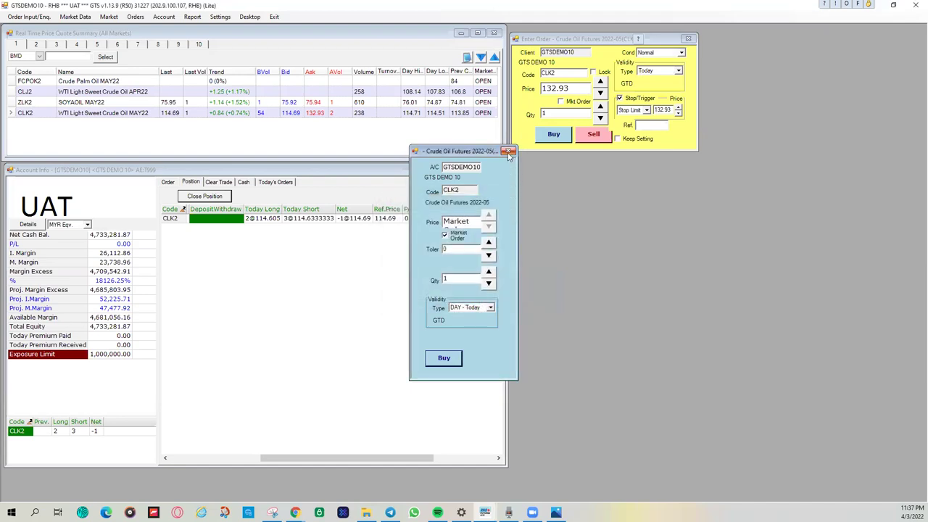
left_click(507, 151)
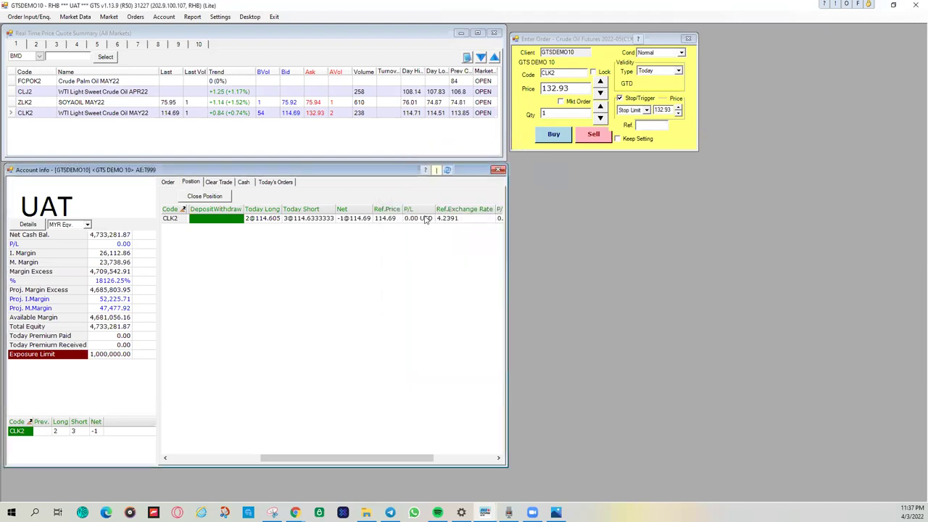
Return to the order list, bring up the OCO order priced at 0, and try to change its stop to 114
left_click(175, 182)
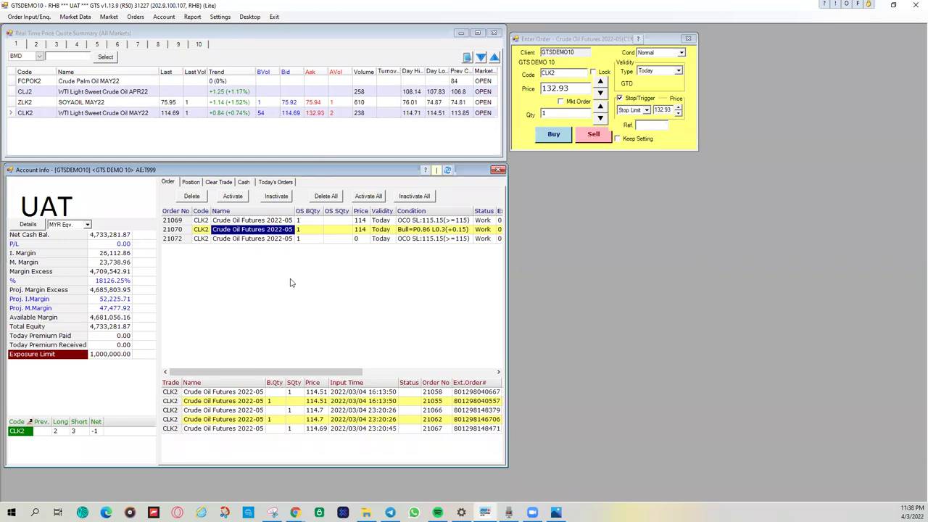
double_click(333, 239)
double_click(513, 243)
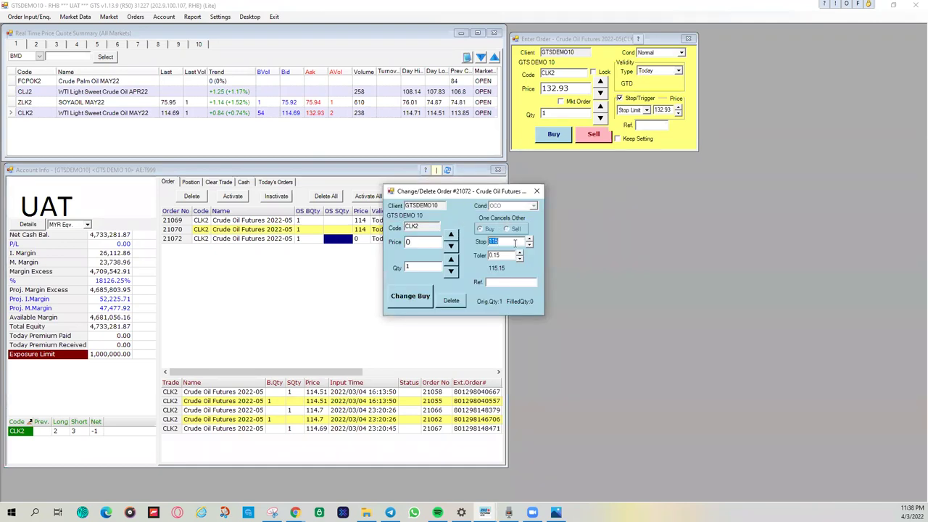
type("114")
left_click(414, 302)
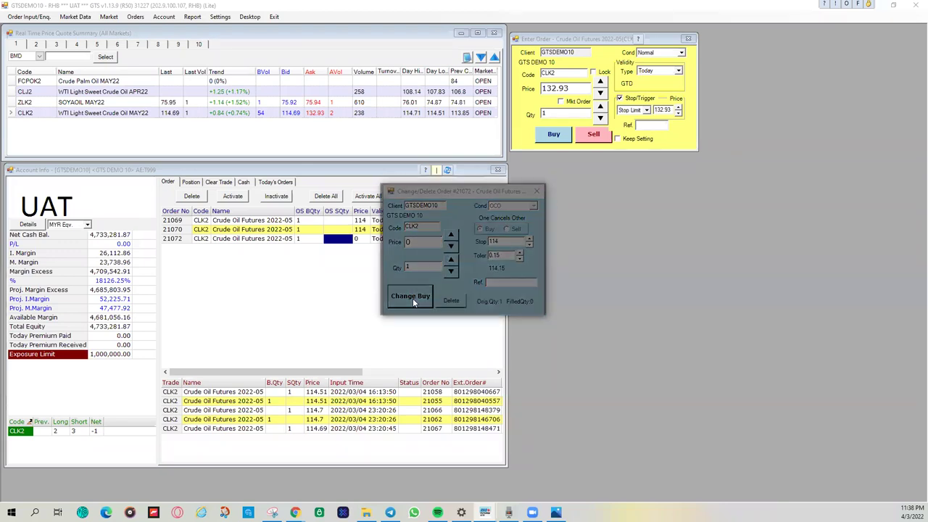
left_click(424, 305)
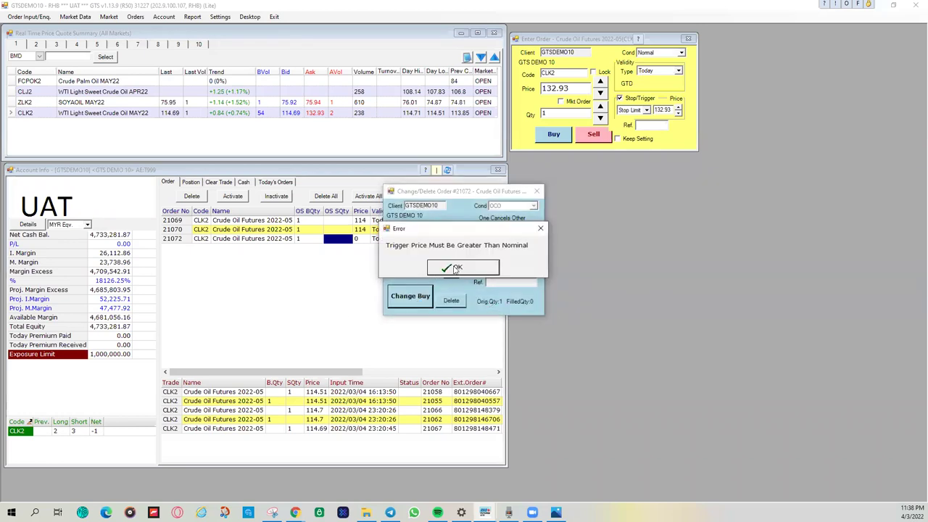
left_click(457, 268)
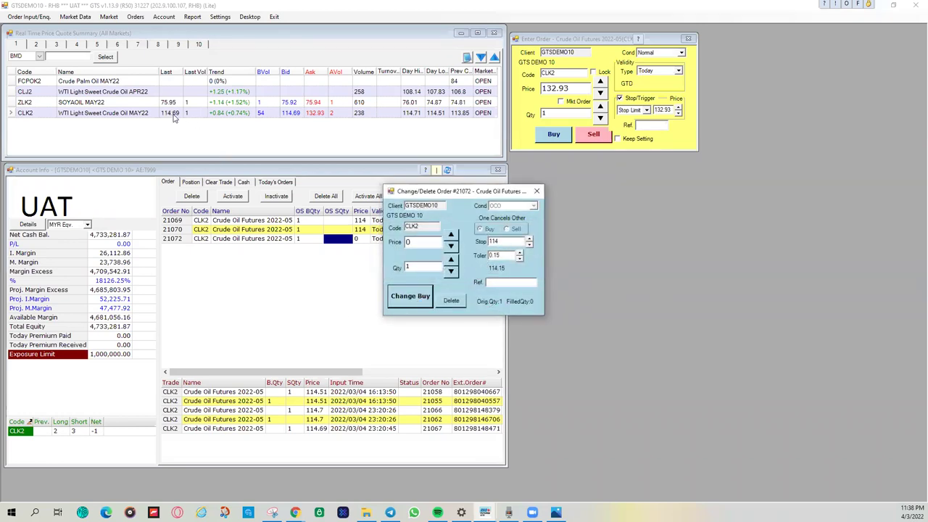
Set the stop of the OCO order priced at 0 to 114.80 and confirm the change
double_click(507, 241)
type("114.80")
left_click(424, 296)
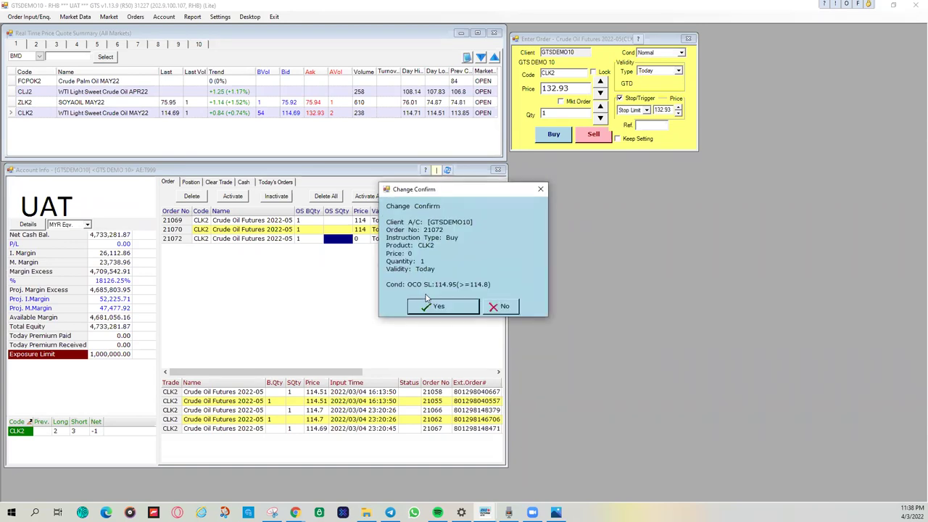
left_click(435, 306)
left_click(445, 308)
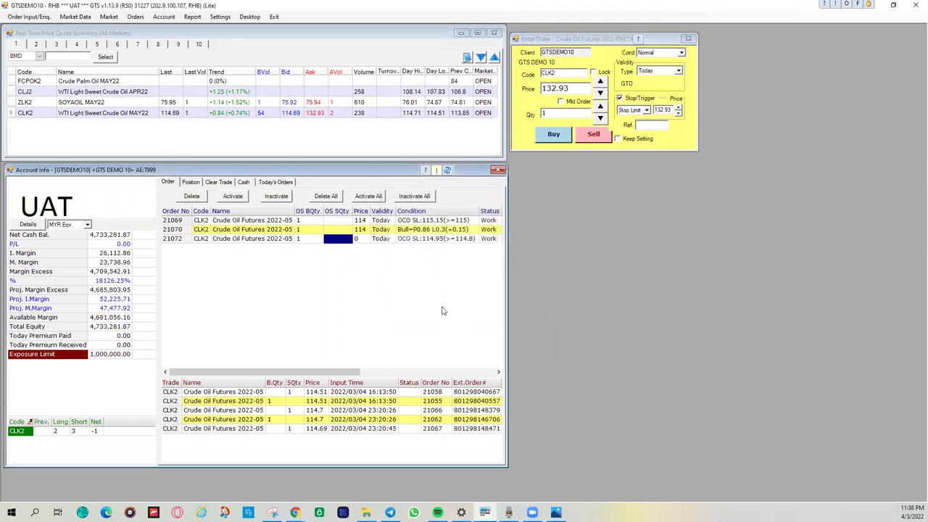
left_click(451, 240)
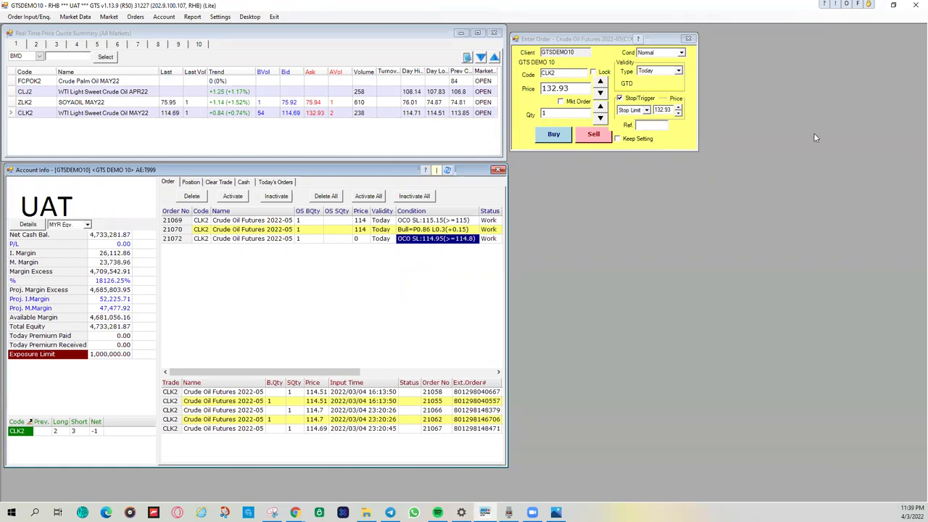
Check the available order conditions and the Keep Setting option, and disable Stop/Trigger in the order entry form
left_click(667, 58)
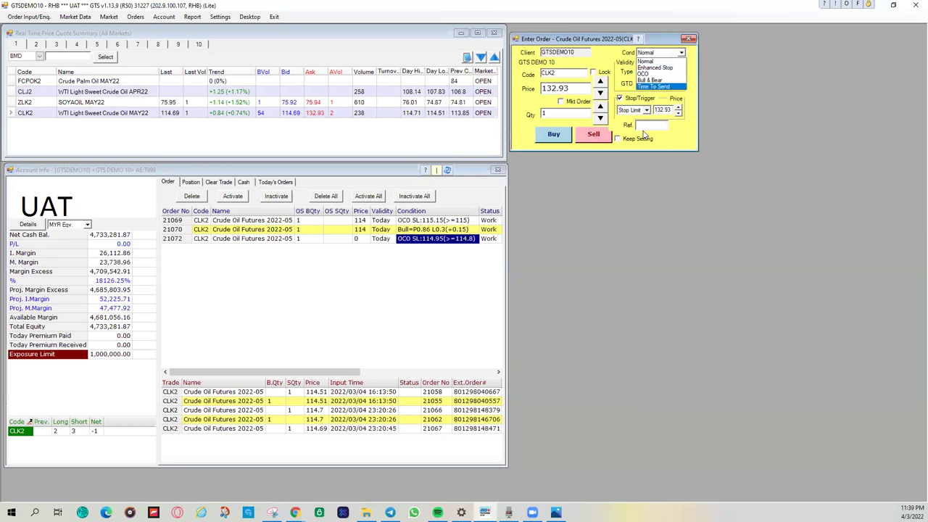
left_click(622, 142)
left_click(620, 141)
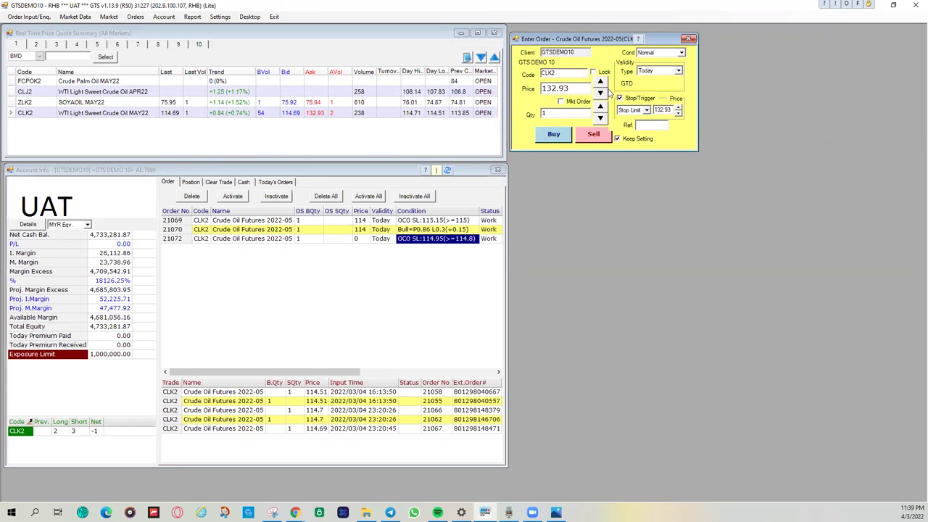
left_click(618, 138)
left_click(623, 98)
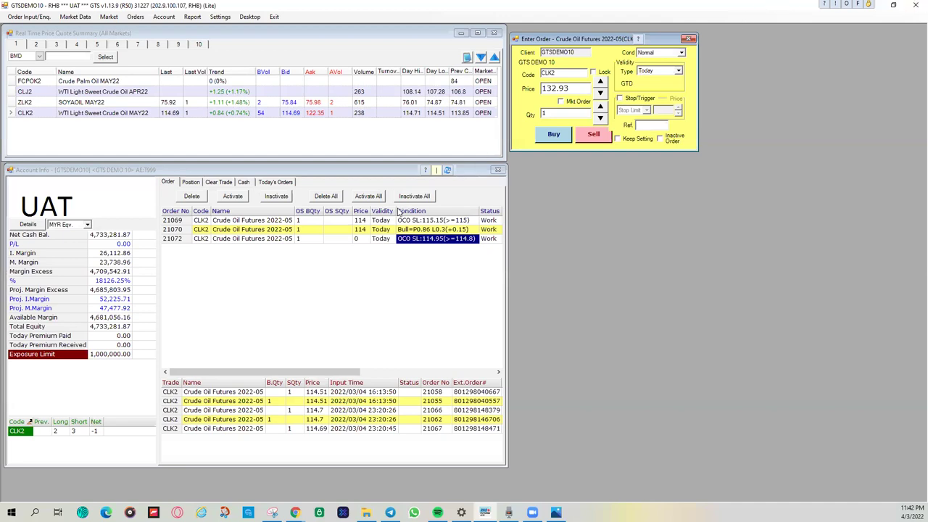
Inspect the price field of the close-position form for CLK2, dismiss the form, and return to the order list
left_click(192, 185)
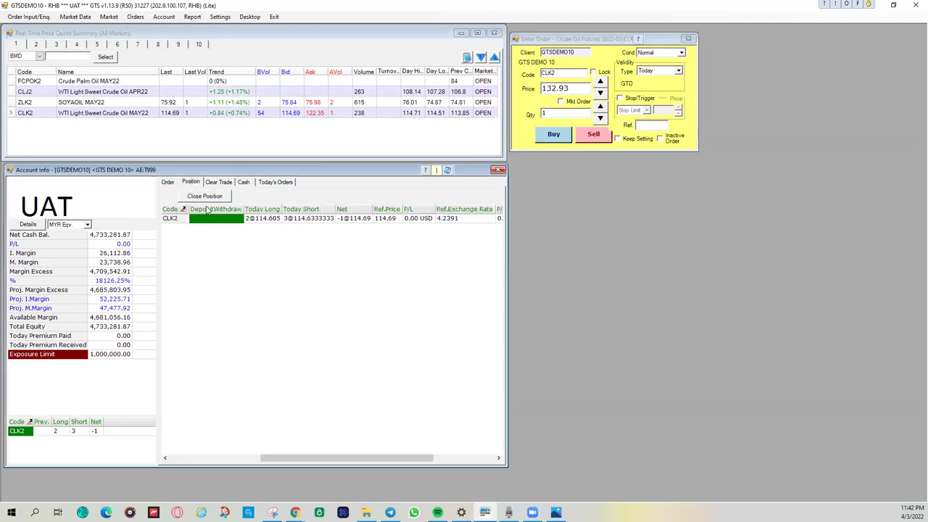
left_click(210, 199)
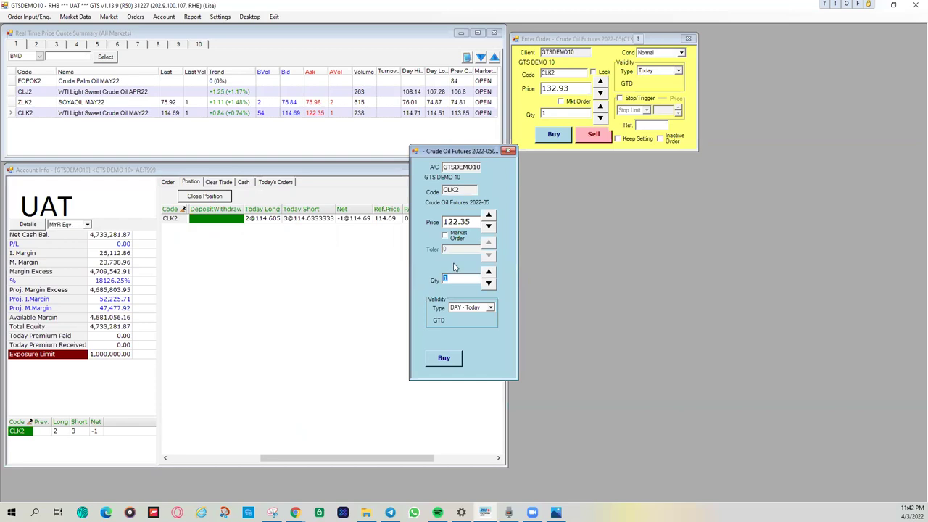
mouse_move(470, 219)
left_mouse_down()
mouse_move(440, 221)
mouse_move(477, 217)
left_mouse_up()
left_click(512, 151)
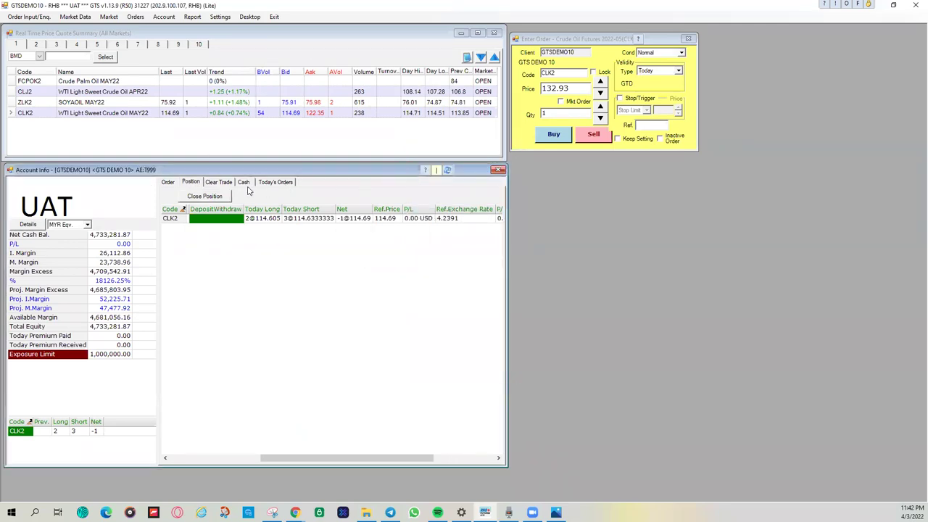
left_click(170, 183)
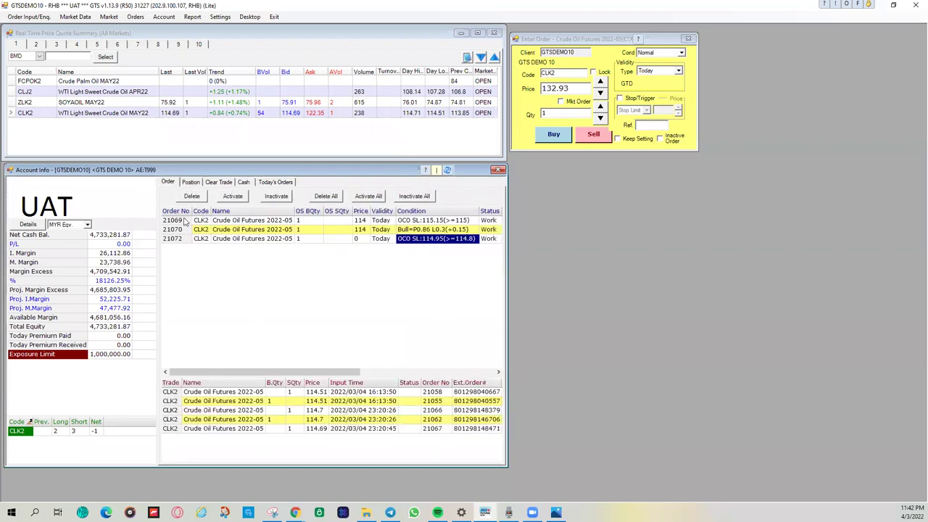
Review the CLK2 position and its closing form once more without submitting, and go back to the working orders
left_click(193, 183)
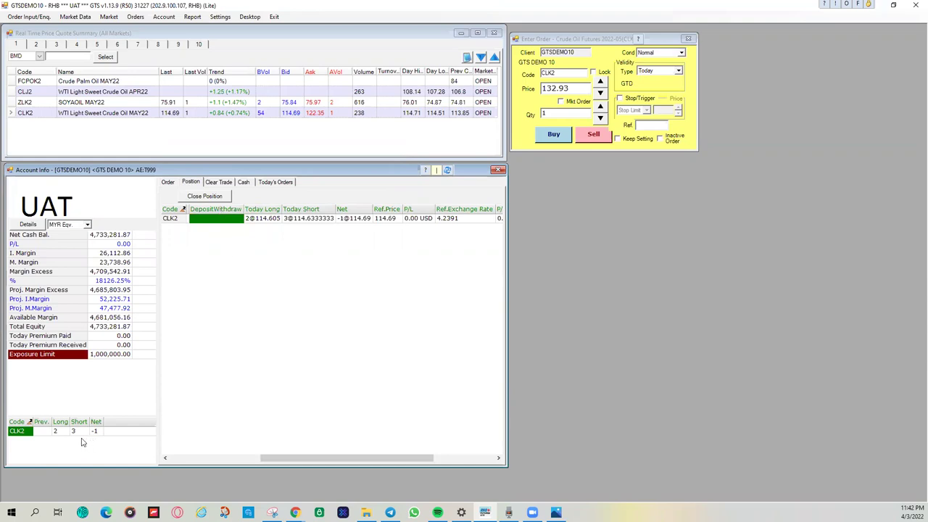
left_click(227, 197)
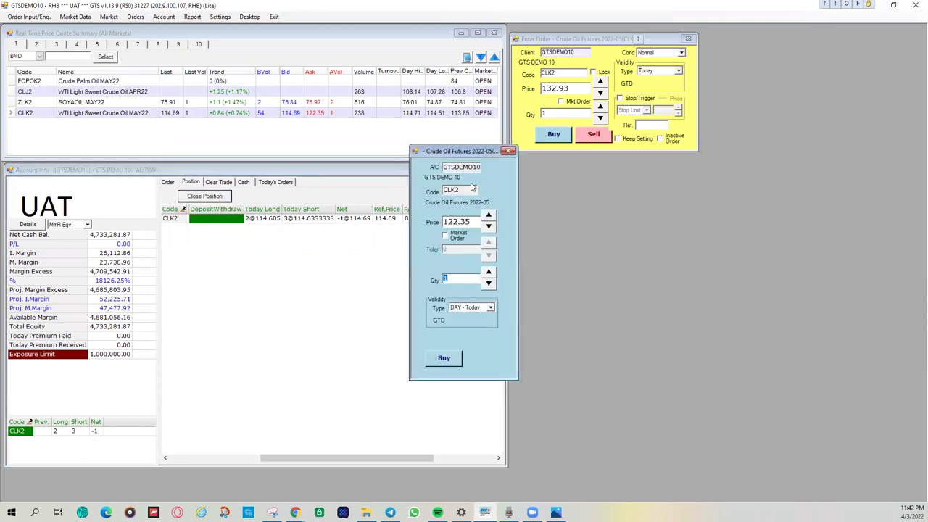
left_click(509, 150)
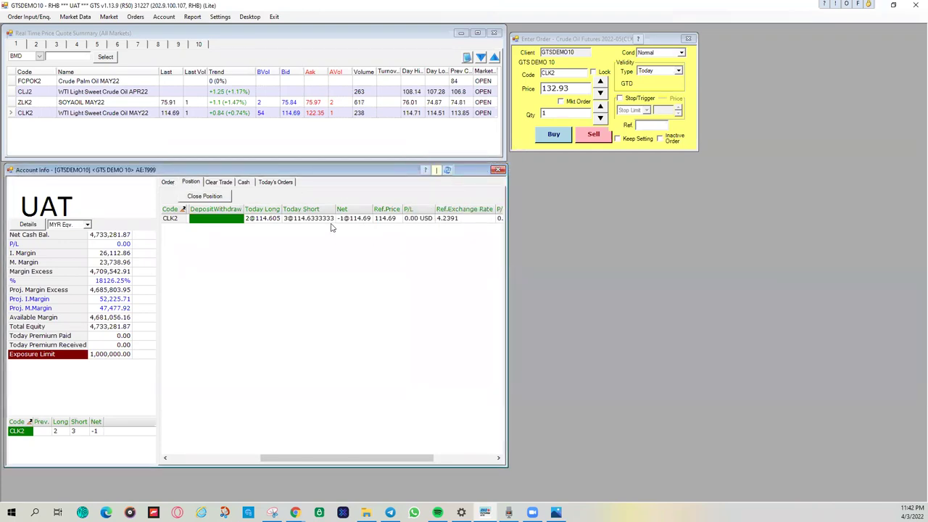
left_click(168, 183)
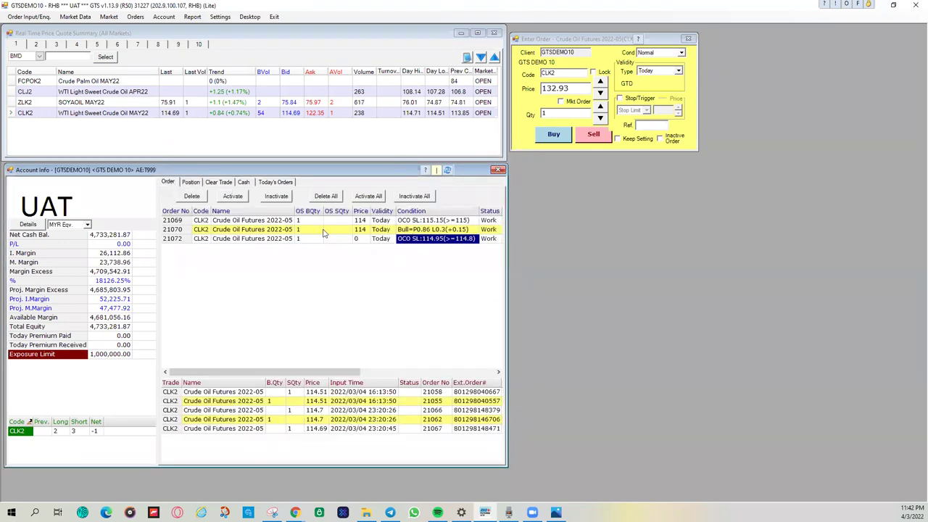
Set up a market order for 1 to close the CLK2 position, abandon it unsubmitted, and return to the order list
left_click(191, 184)
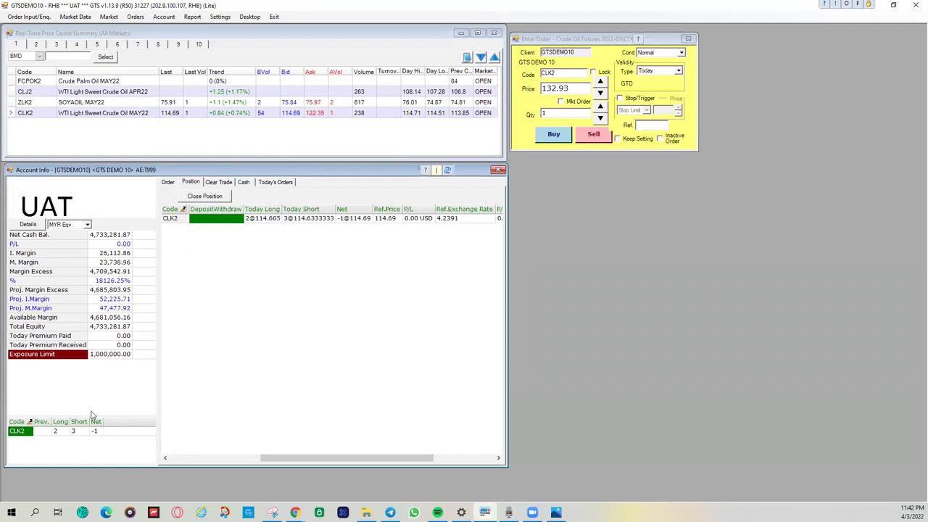
left_click(207, 197)
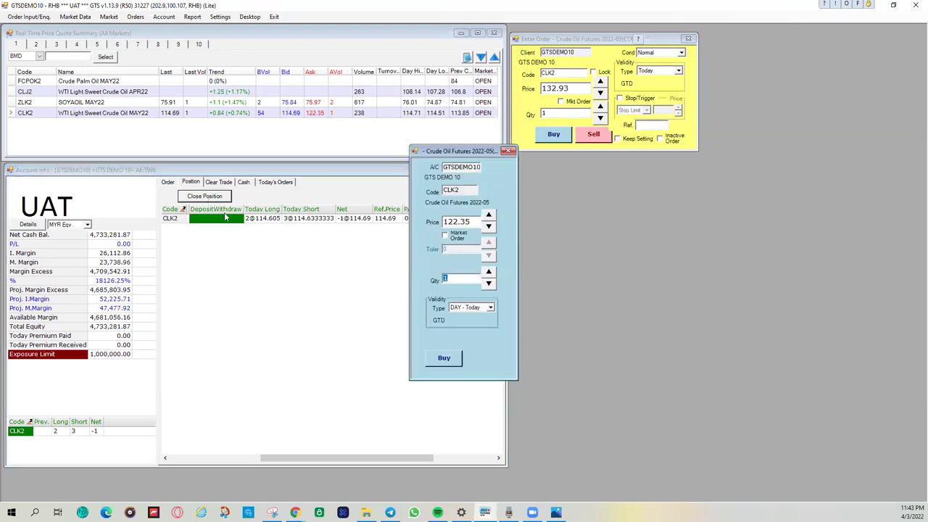
left_click(445, 236)
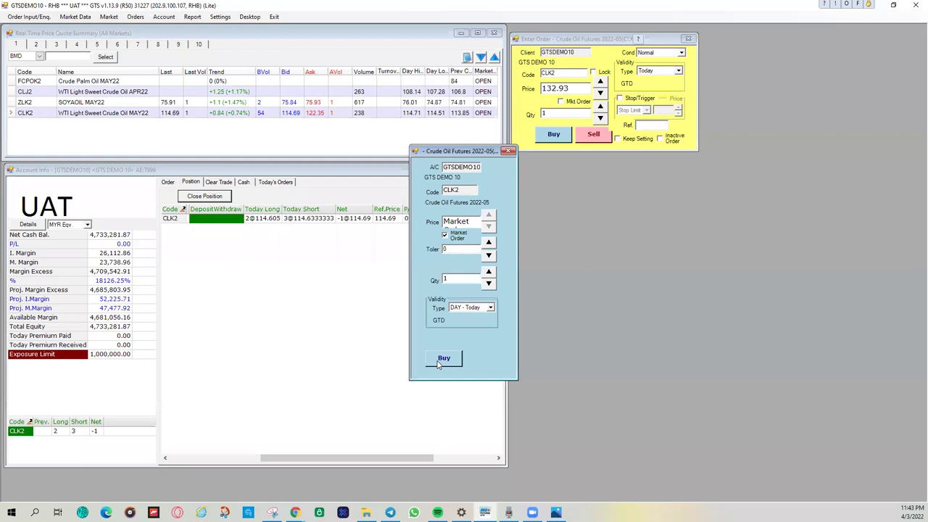
left_click(508, 152)
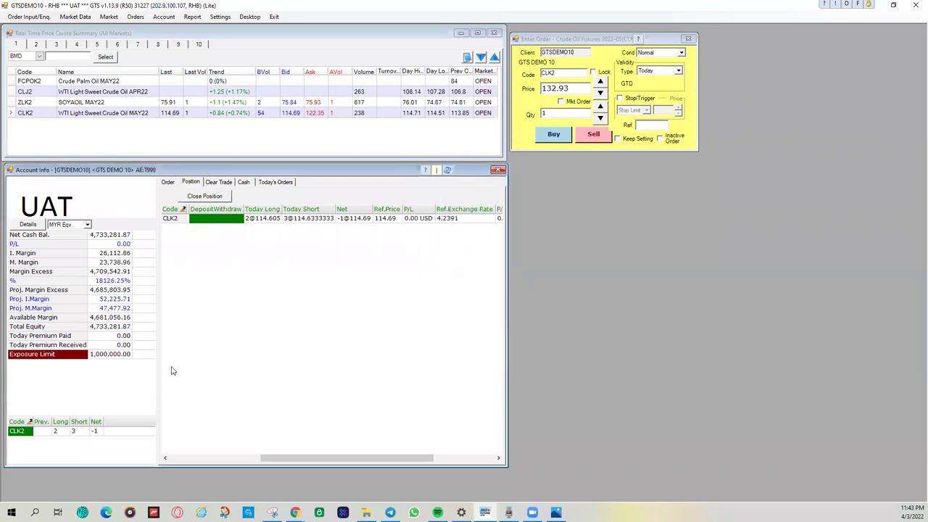
left_click(168, 182)
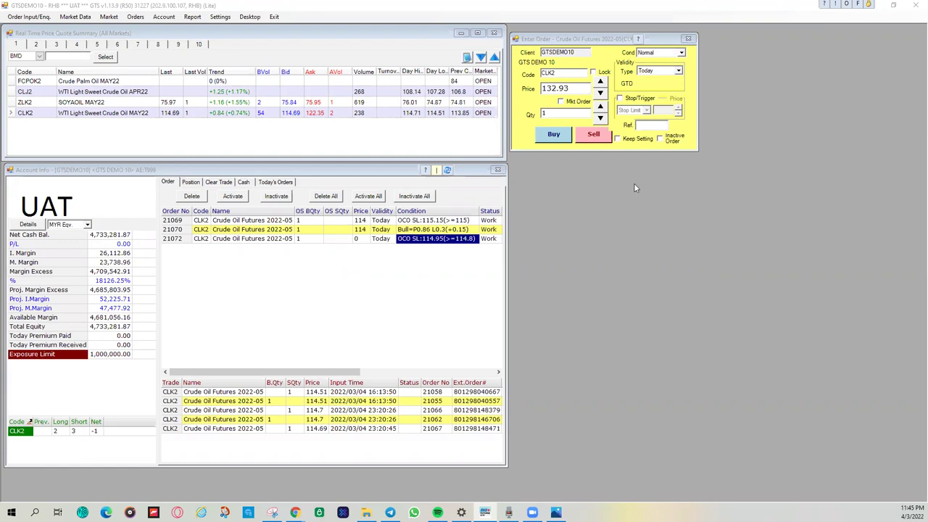
Prepare a CLK2 market sell order for 1 with a Stop Limit trigger at 132.93, and dismiss its confirmation without submitting
left_click(620, 99)
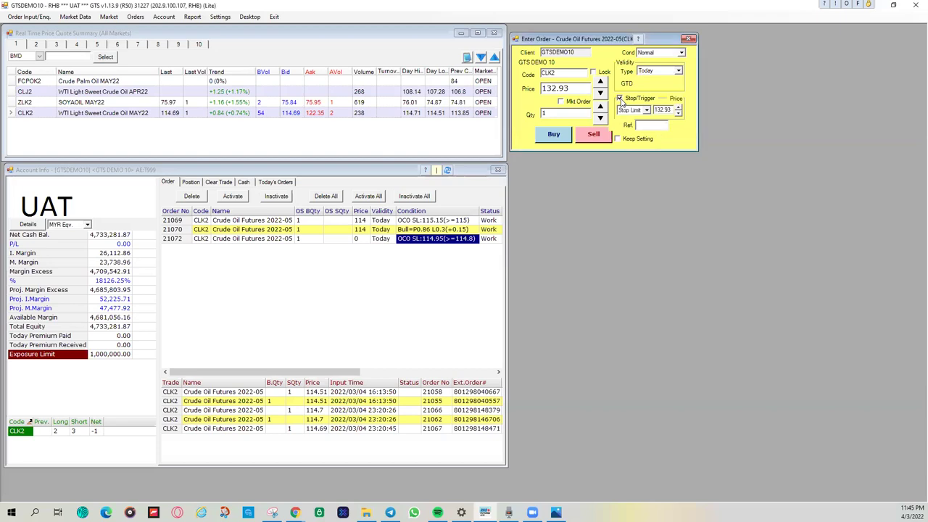
left_click(670, 109)
left_click(561, 102)
left_click(585, 136)
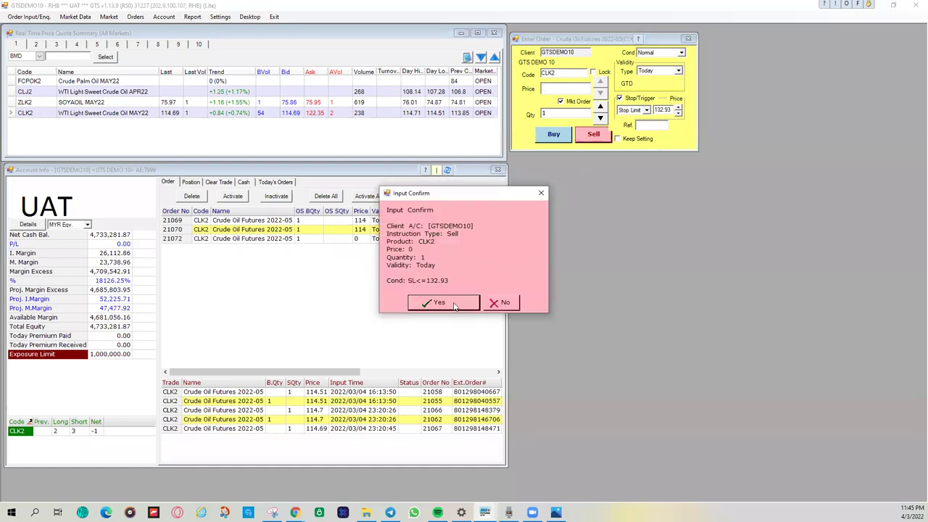
left_click(454, 305)
left_click(513, 289)
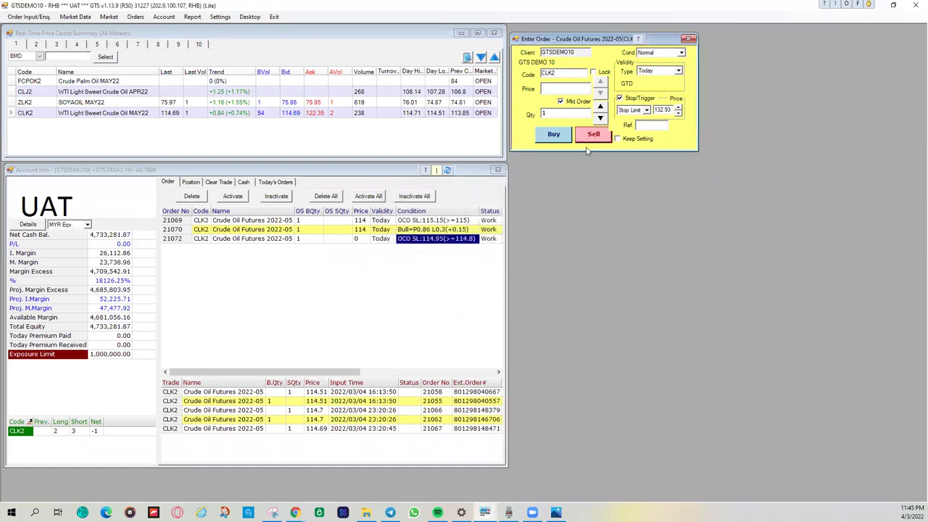
Submit a CLK2 market buy order for 1 with a Stop Limit trigger at 132.93, and compare its condition with the OCO order's
left_click(575, 136)
left_click(465, 308)
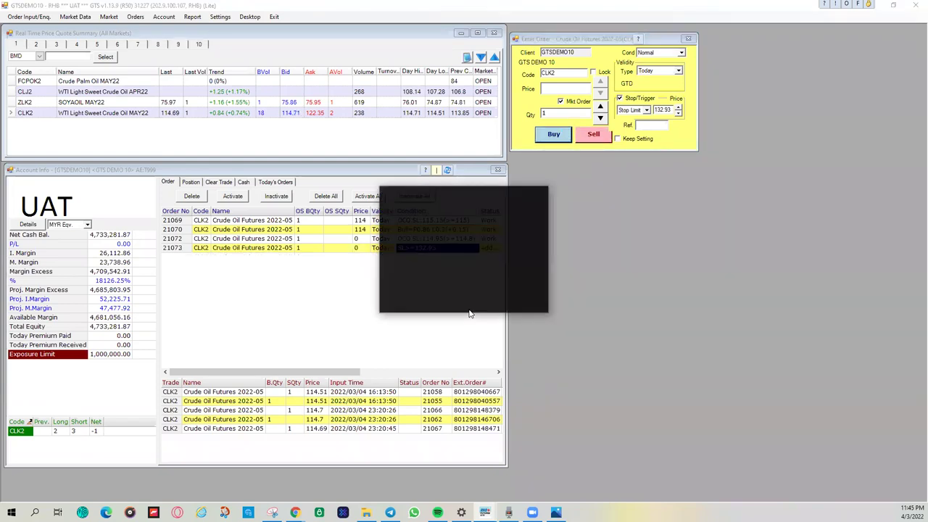
left_click(469, 304)
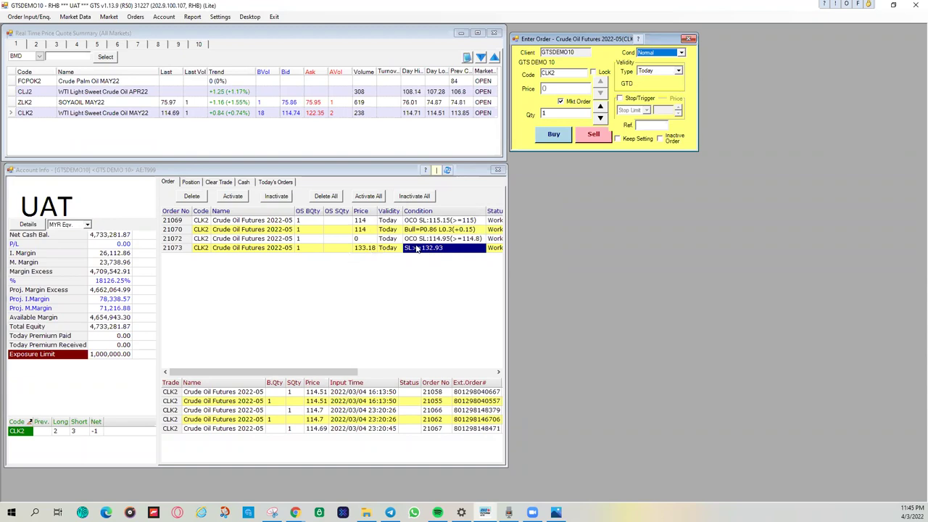
left_click(432, 225)
left_click(432, 222)
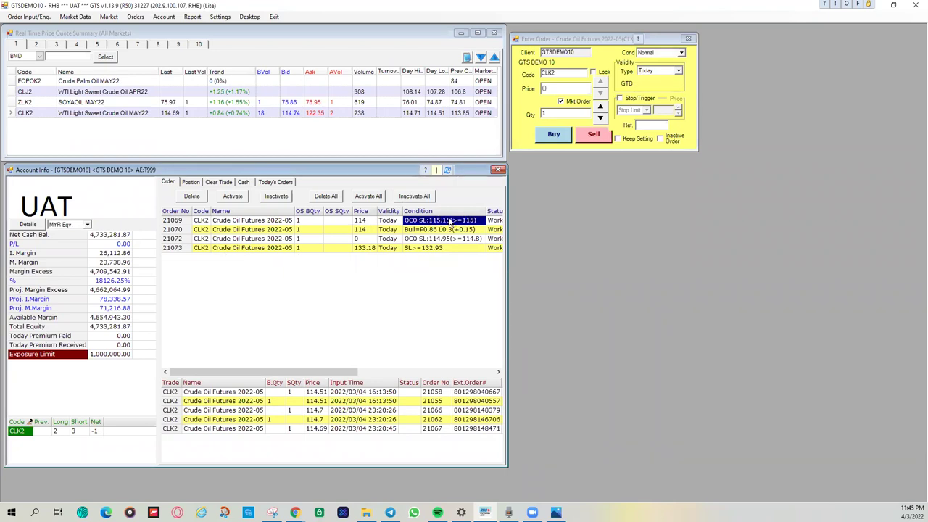
left_click(407, 249)
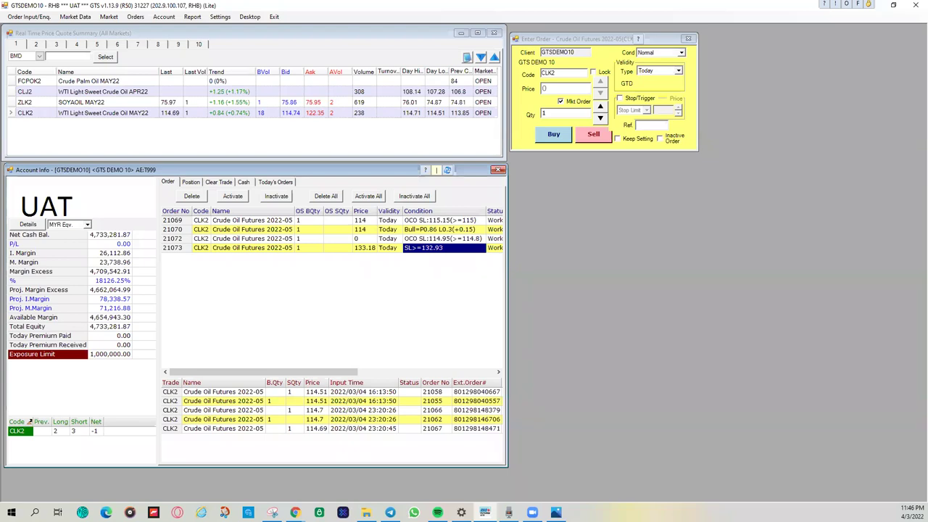
Enable the Stop Limit trigger in the CLK2 order entry form, trying the price with the market-order option off before restoring that option
left_click(561, 102)
double_click(544, 89)
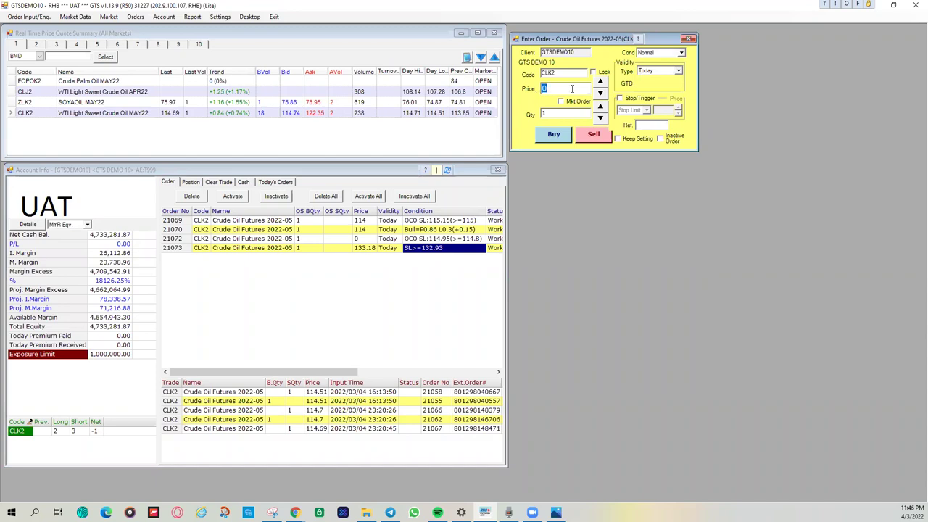
left_click(620, 99)
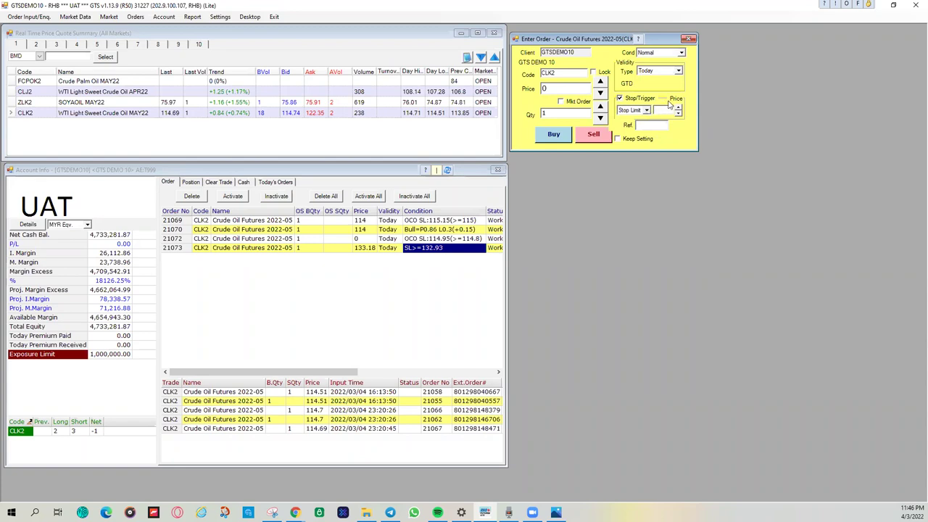
double_click(556, 89)
left_click(561, 102)
Set up a market order to close the CLK2 position twice, abandoning the form unsubmitted each time, and return to the order list
left_click(187, 182)
left_click(195, 197)
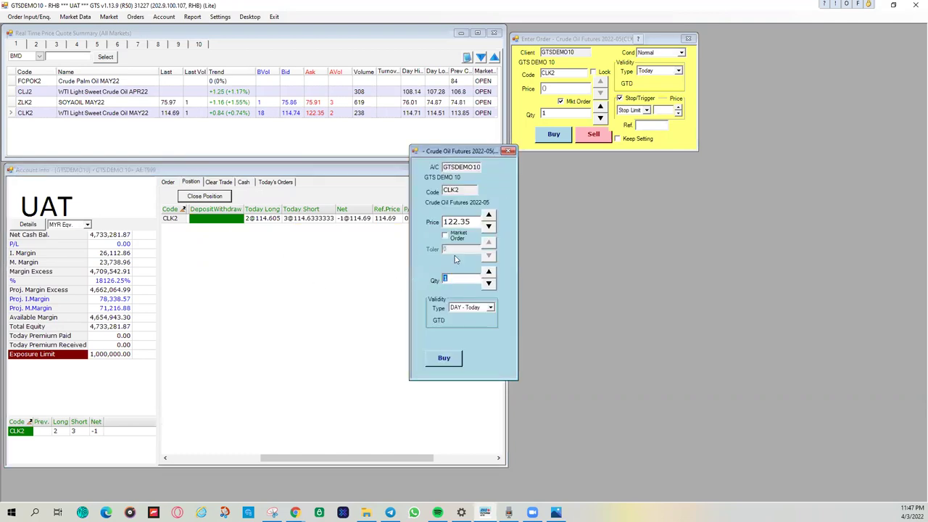
left_click(446, 235)
left_click(511, 150)
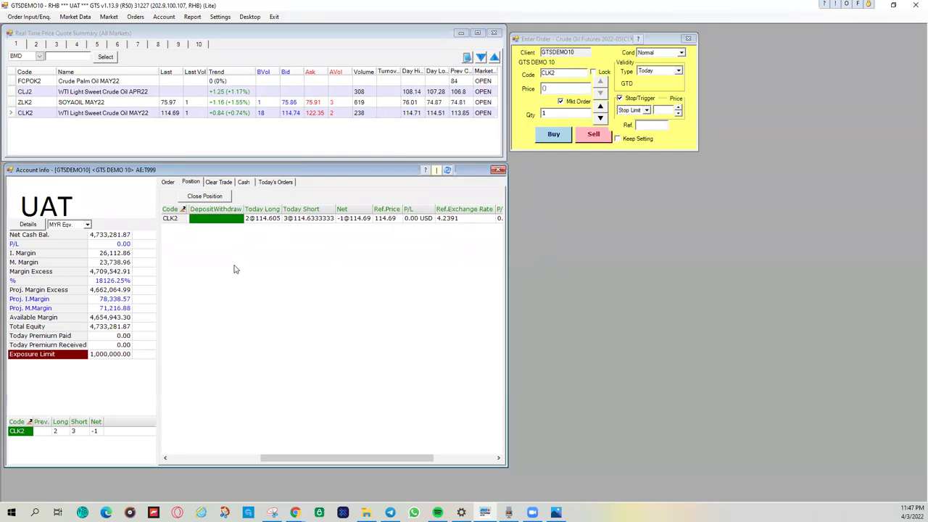
left_click(203, 196)
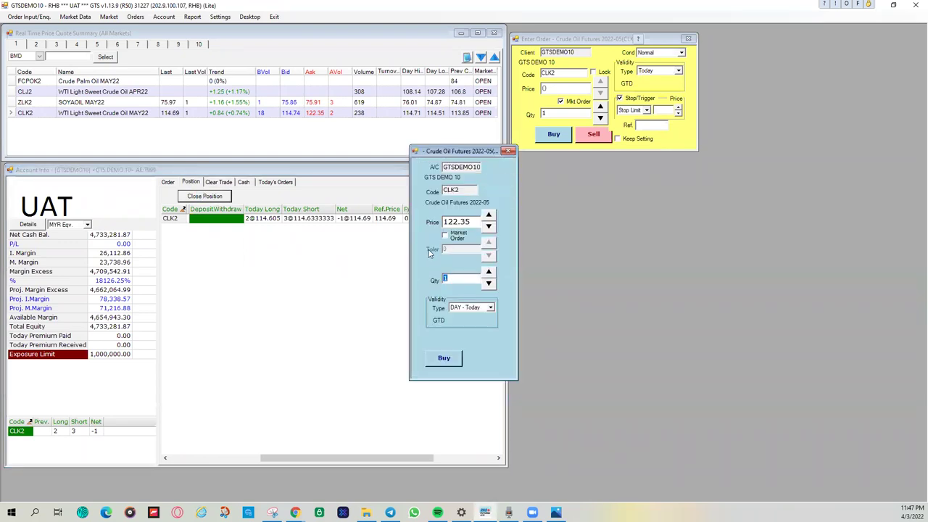
left_click(445, 236)
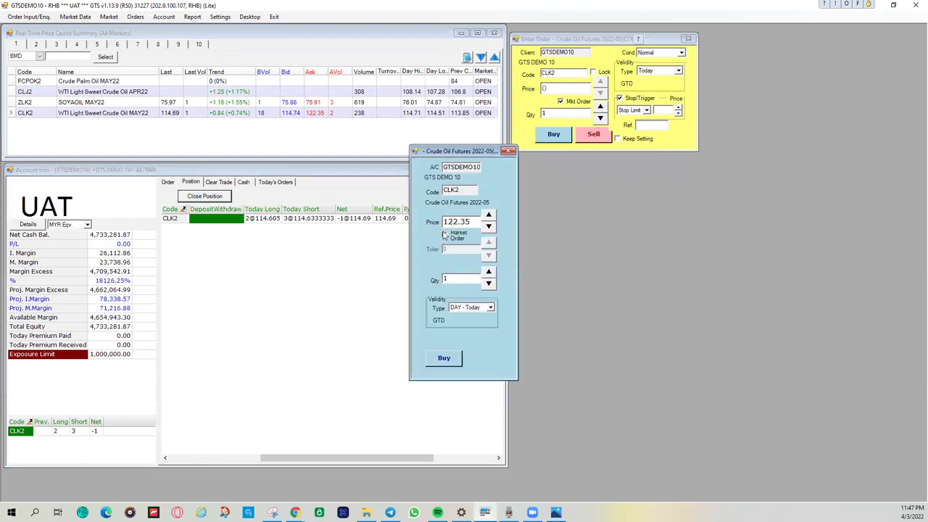
left_click(509, 152)
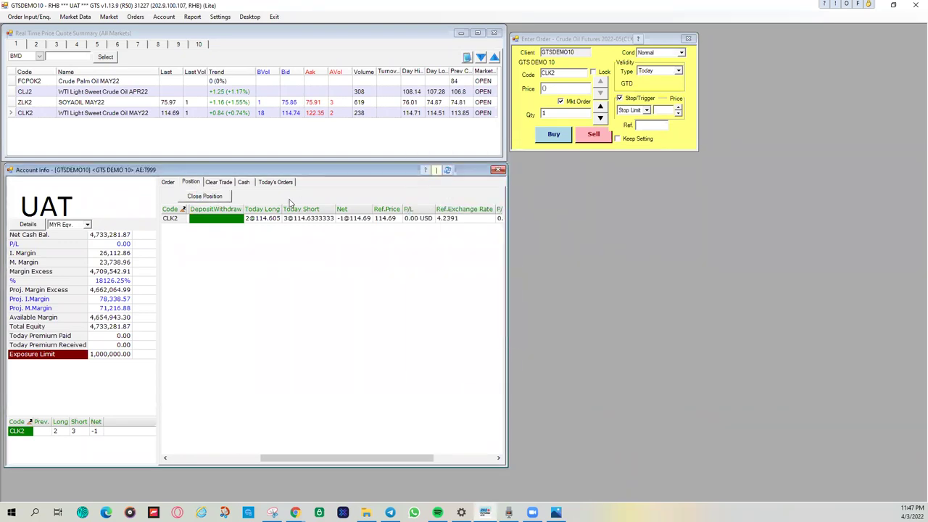
left_click(171, 182)
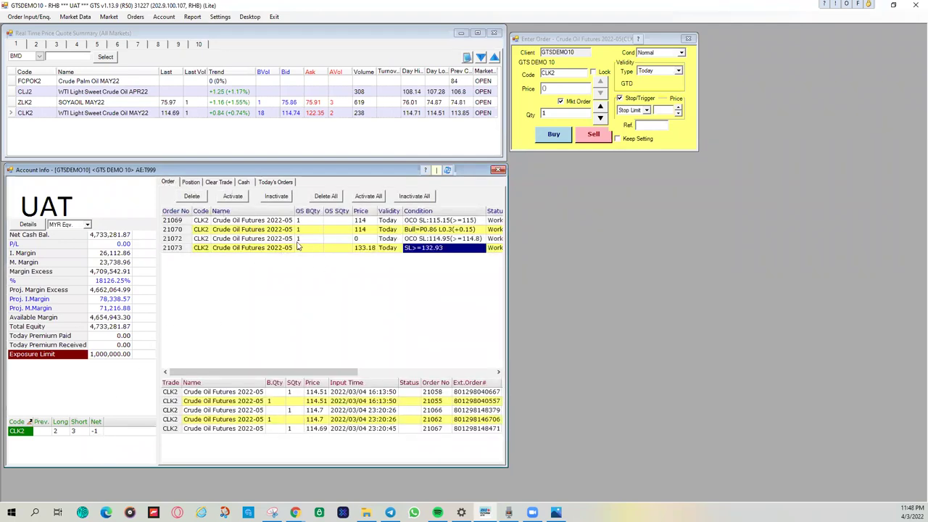
Delete all working orders of the account and acknowledge the deletion notice
left_click(328, 196)
left_click(429, 280)
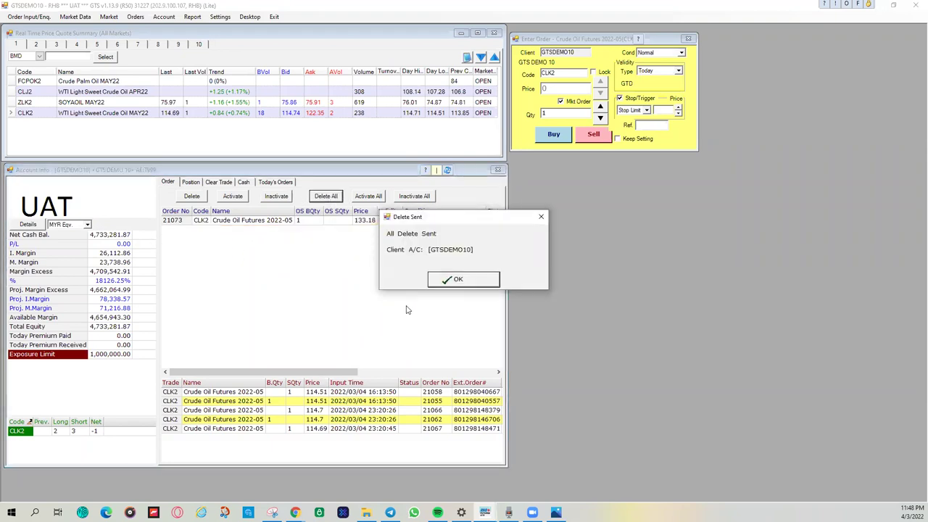
left_click(453, 279)
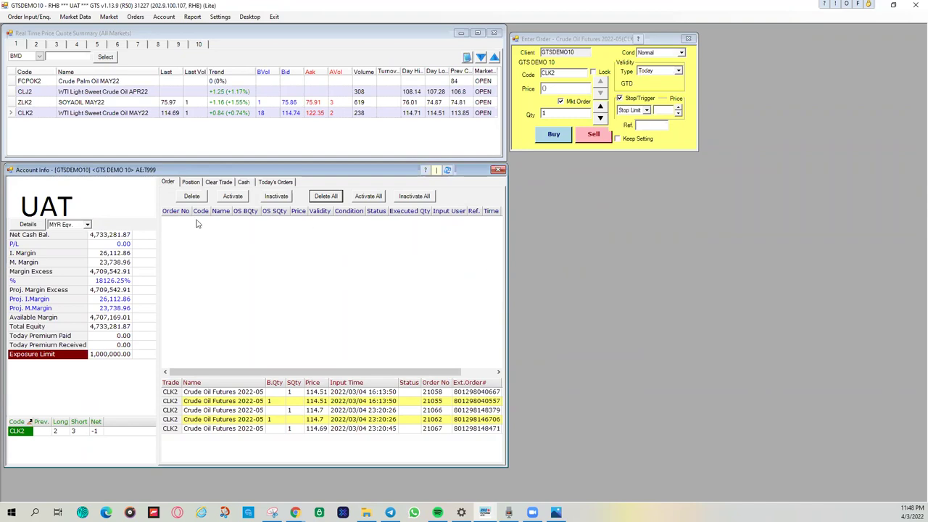
Prepare a CLK2 market buy order for 1 without the stop trigger, close its confirmation, and turn off the market-order option
left_click(619, 99)
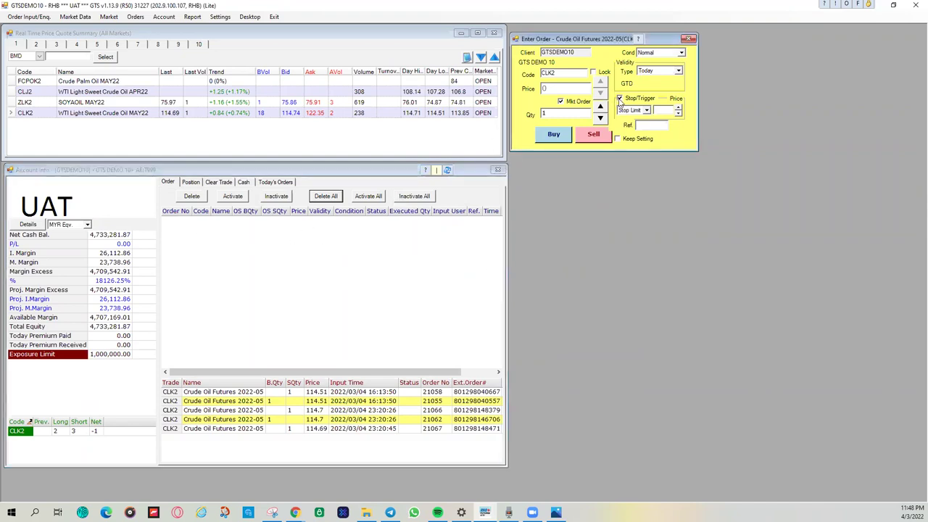
left_click(558, 135)
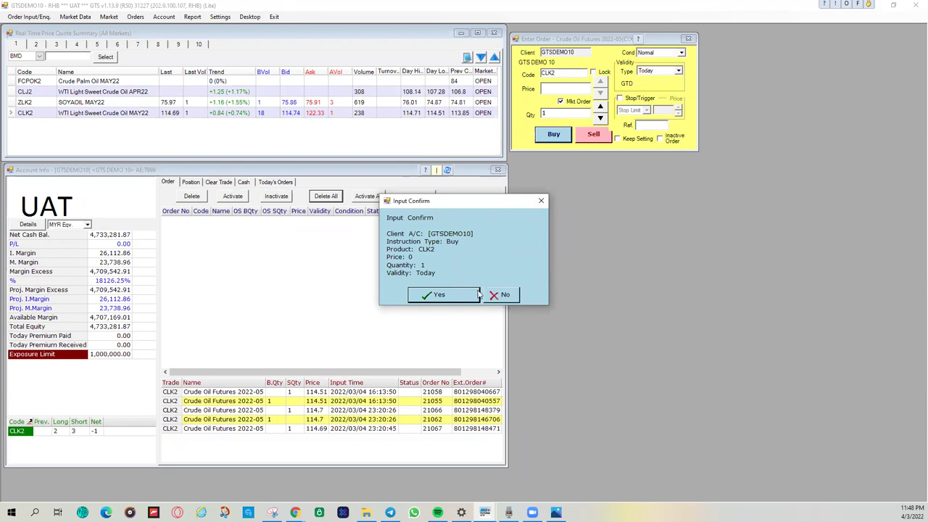
left_click(439, 294)
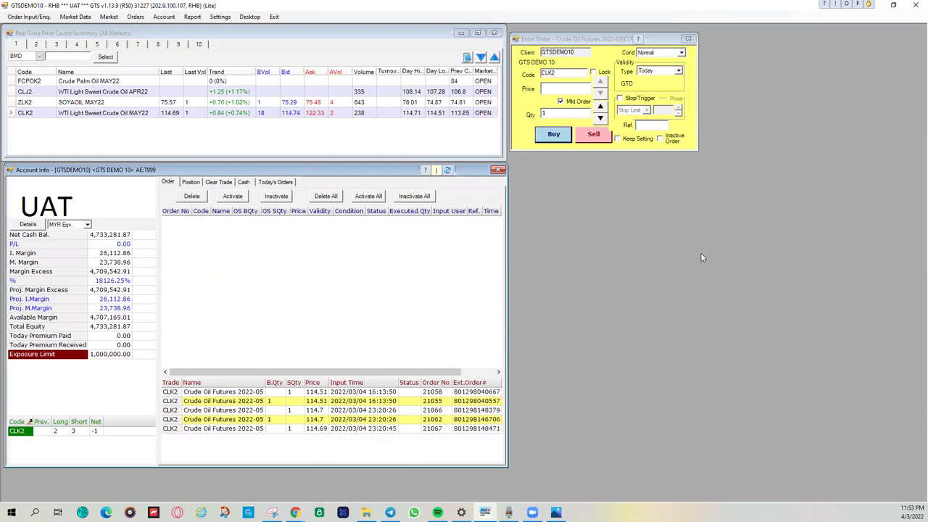
left_click(560, 102)
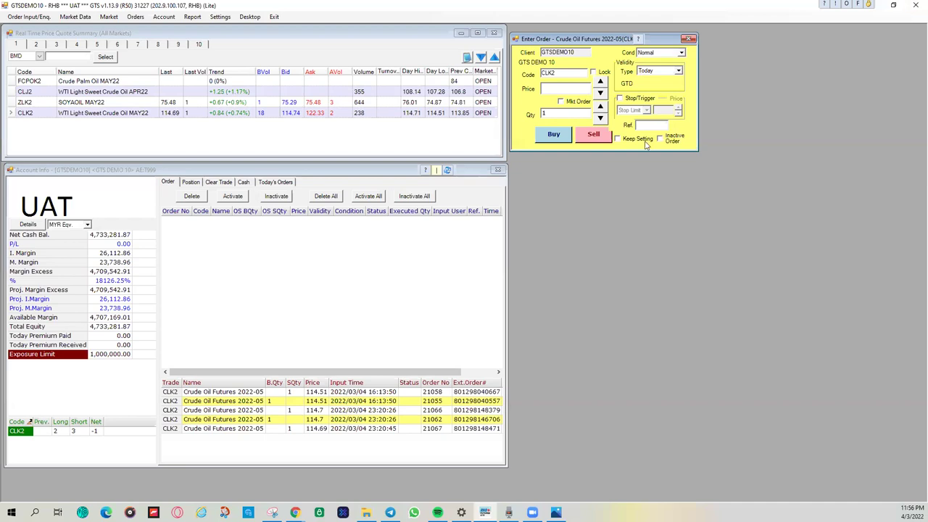
Switch to Chrome and browse the uploads and popular videos on the presenter's YouTube channel page
left_click(295, 512)
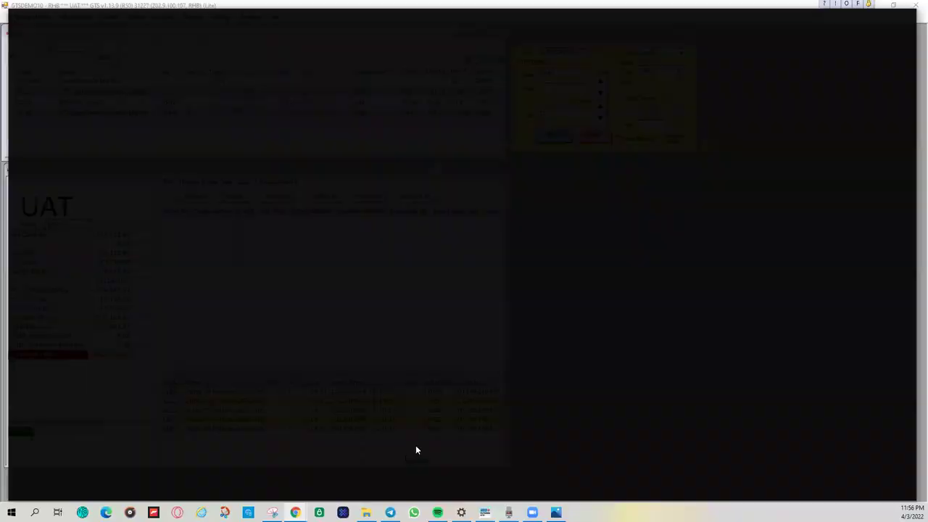
left_click(415, 445)
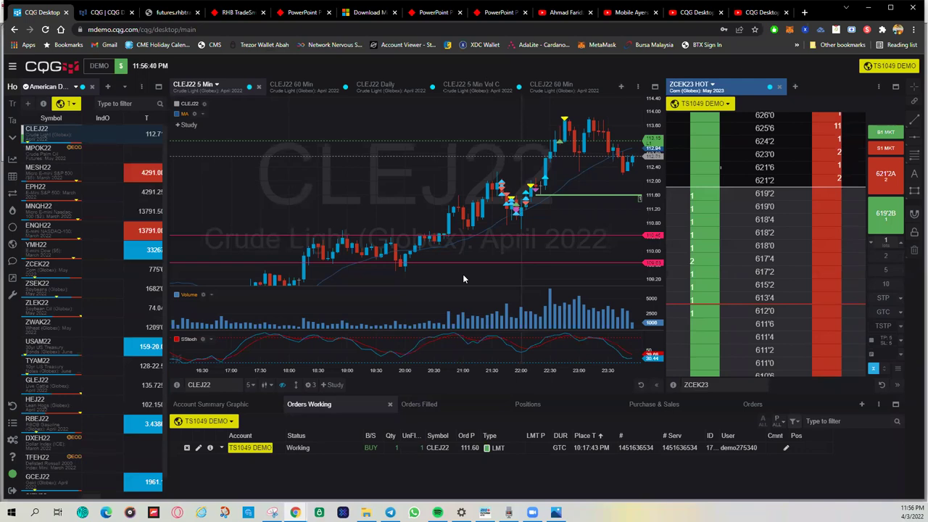
left_click(559, 16)
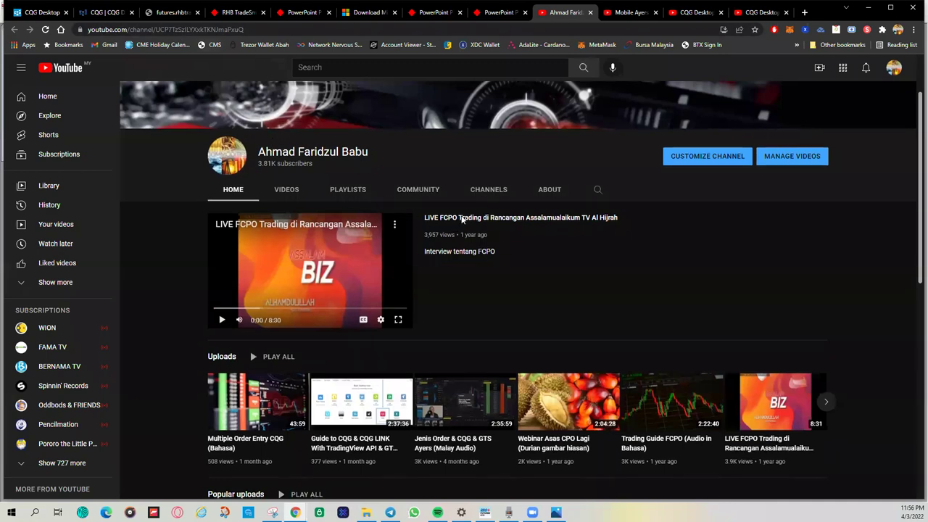
scroll(462, 218, "down", 1)
scroll(472, 208, "down", 1)
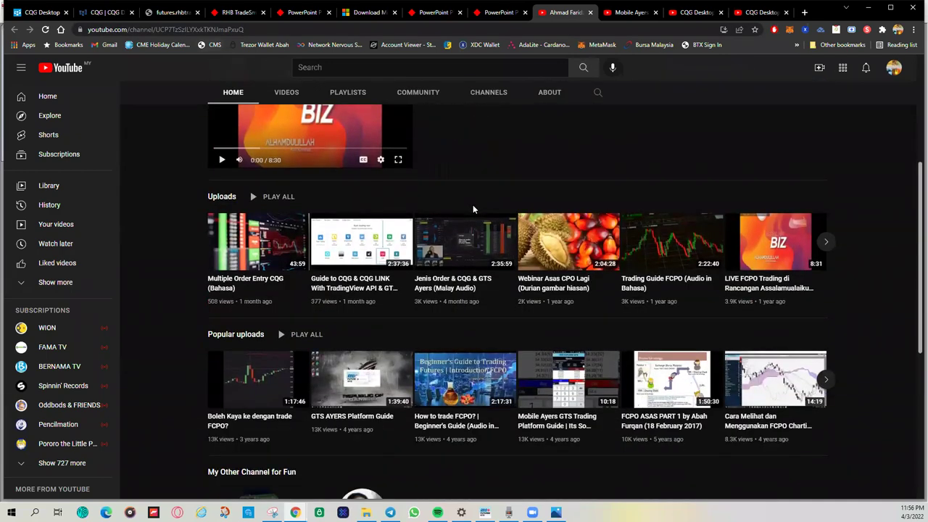
scroll(586, 261, "down", 2)
scroll(587, 283, "down", 1)
scroll(587, 282, "up", 2)
scroll(584, 276, "up", 1)
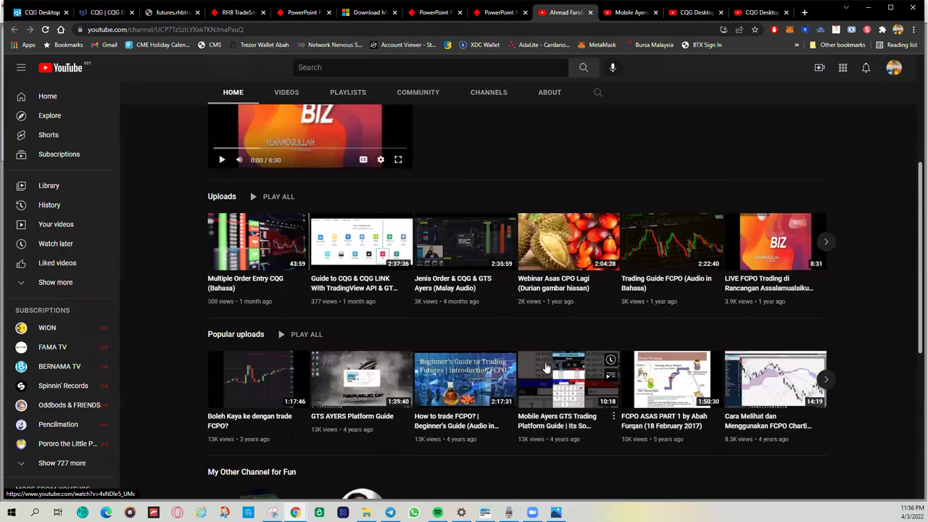
Show the RHB TradeSmart Futures Trading Platform page at its GTS desktop and mobile download and user guide links
left_click(236, 13)
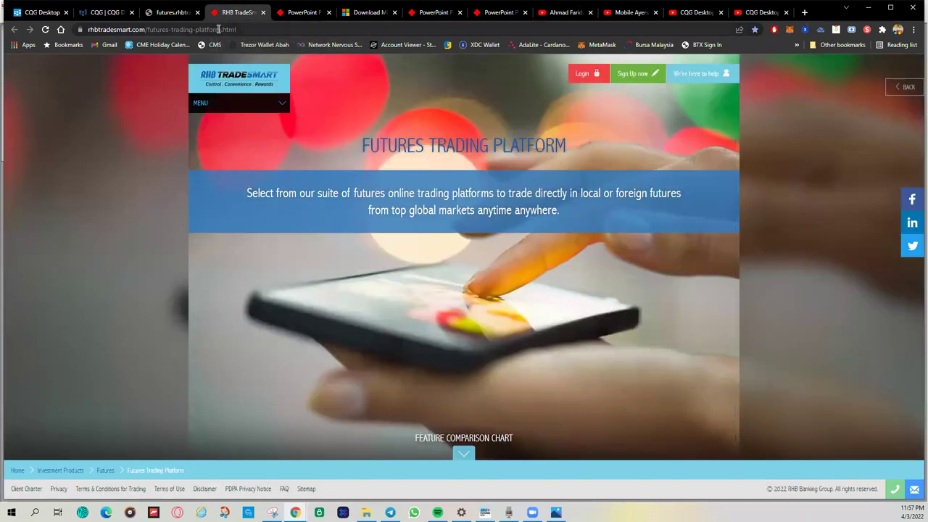
scroll(500, 298, "down", 2)
scroll(501, 299, "down", 10)
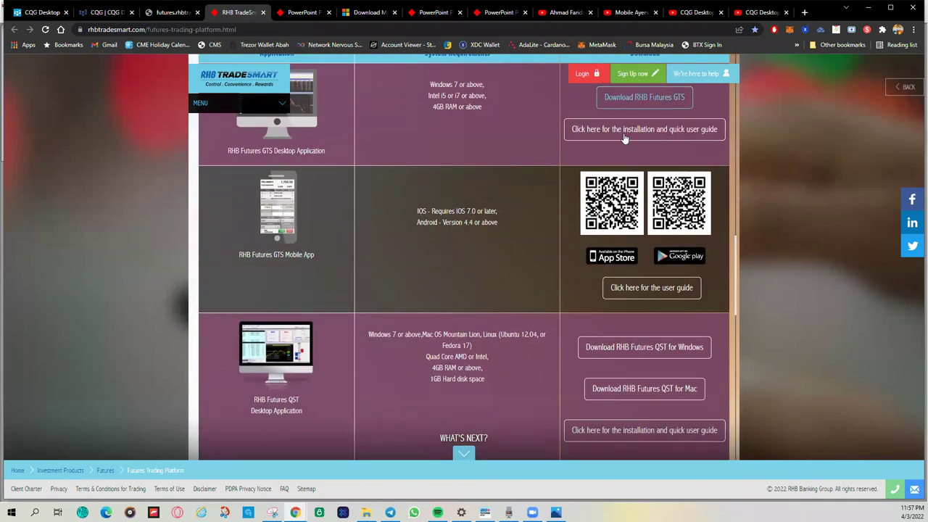
Copy the web address of the RHB Futures GTS Mobile user guide PDF and switch to the other window
left_click(431, 12)
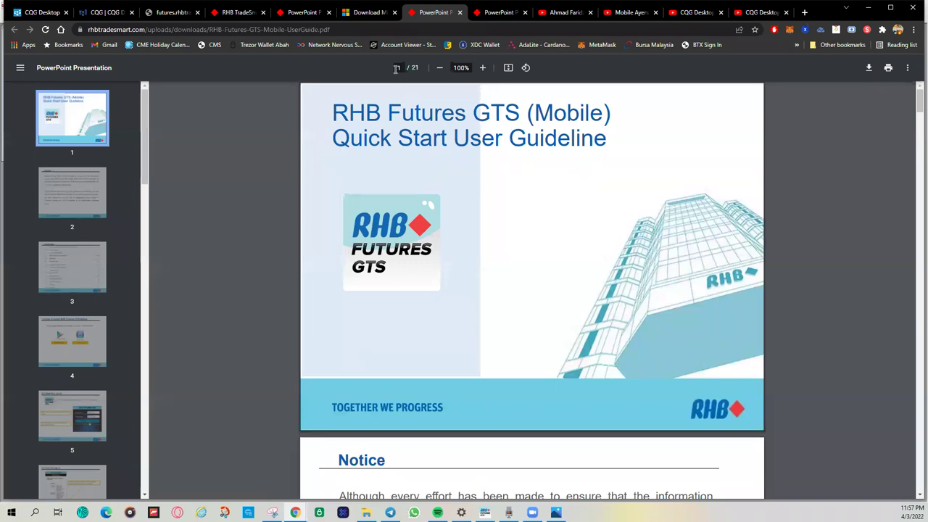
right_click(365, 31)
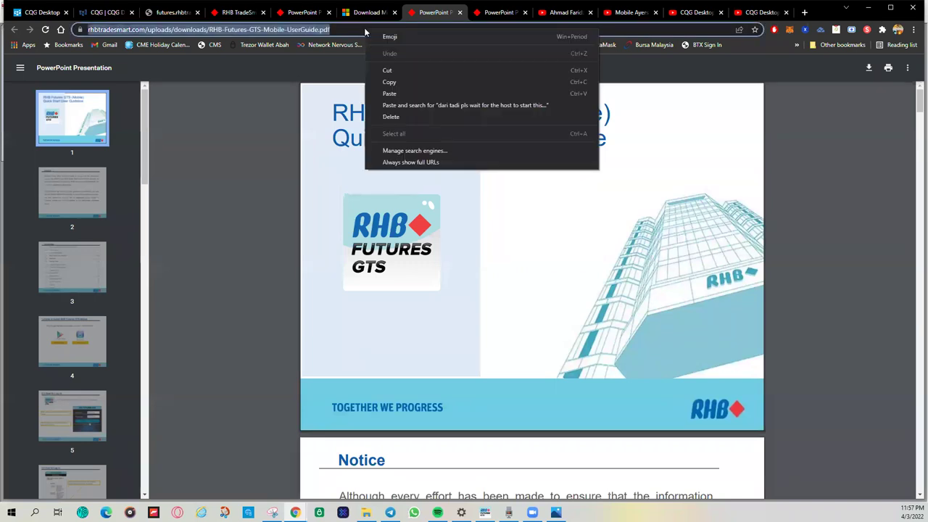
left_click(389, 82)
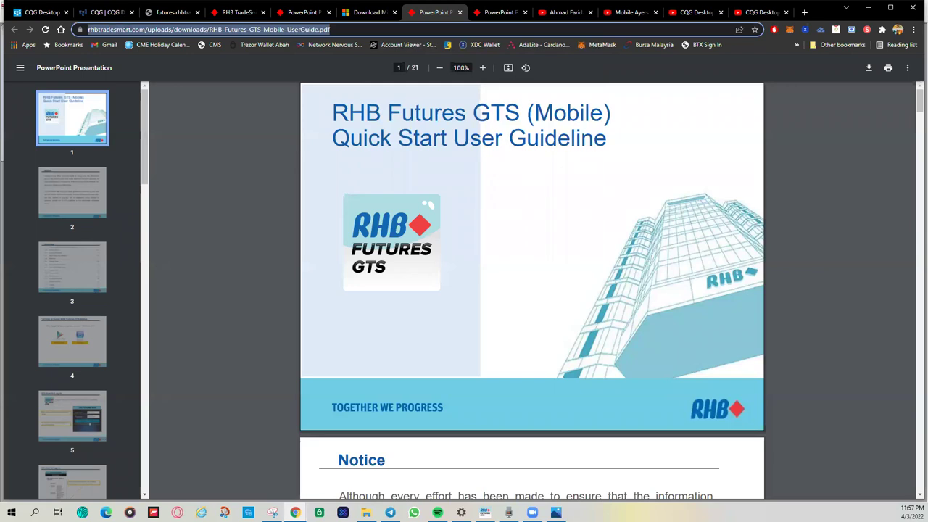
key("alt+Tab")
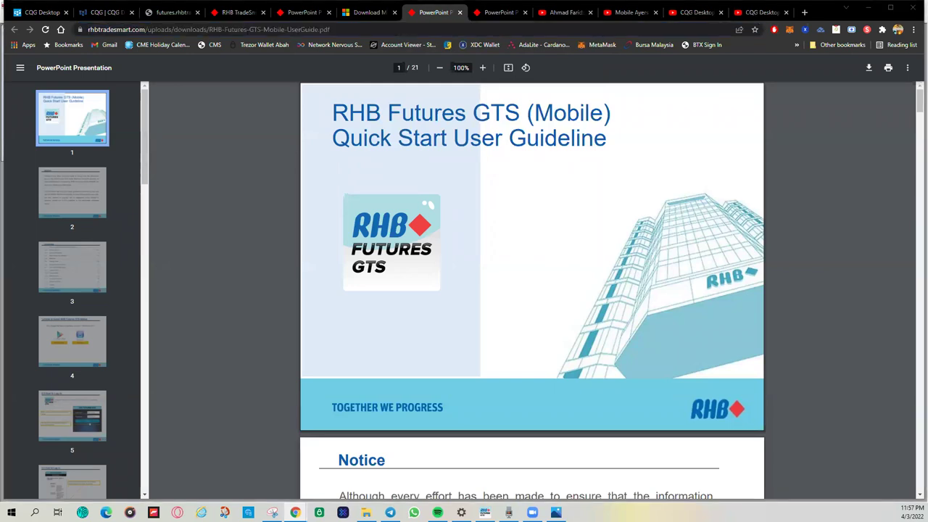
Copy the web address of the RHB Futures GTS Desktop App user guide PDF and switch to the other window
left_click(480, 13)
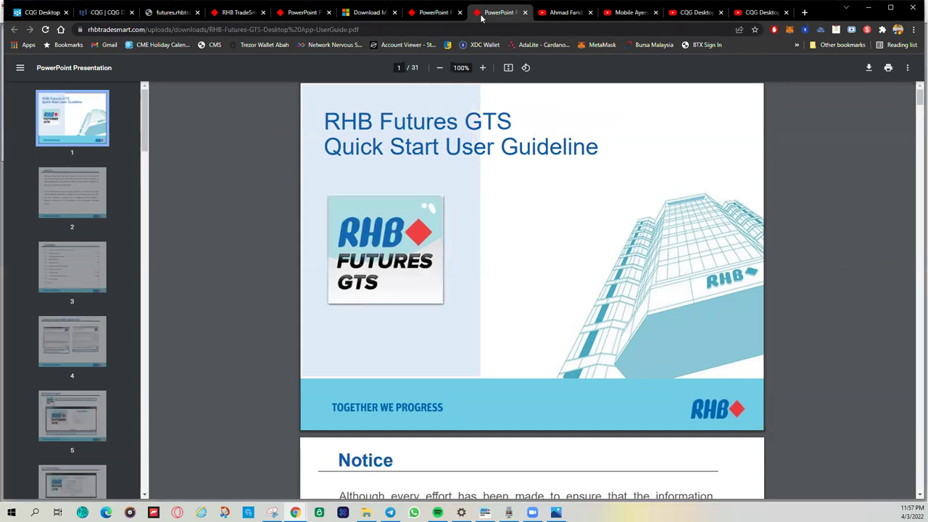
left_click(443, 32)
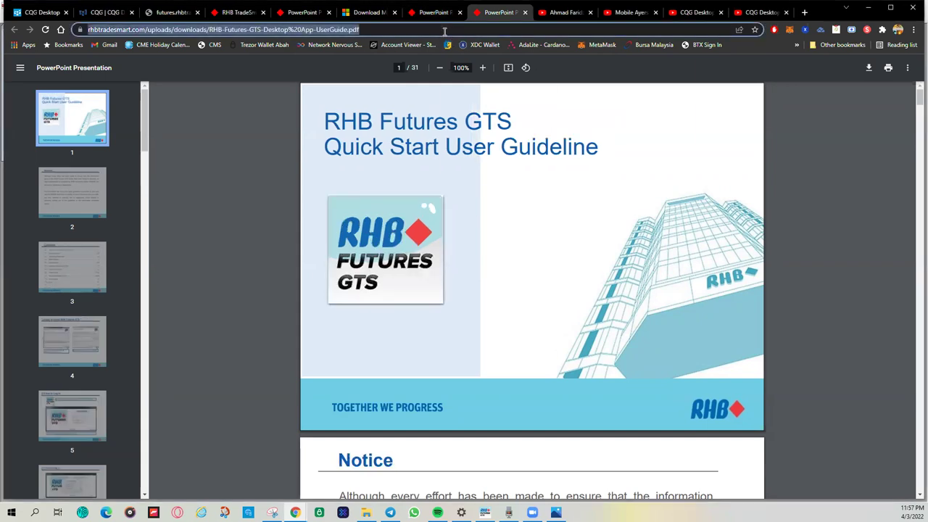
right_click(444, 32)
left_click(468, 86)
key("alt+Tab")
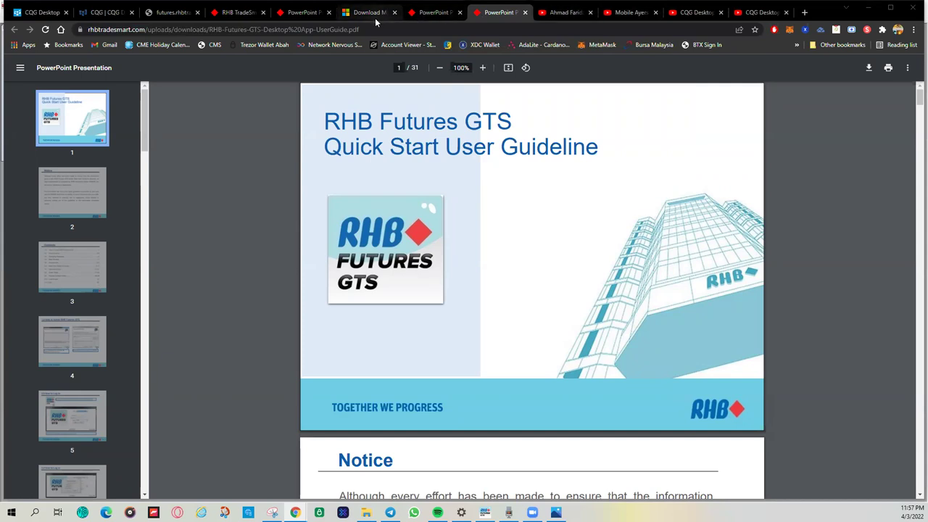
Copy the web address of the CQG Desktop trading help page on mhelp.cqg.com
left_click(306, 14)
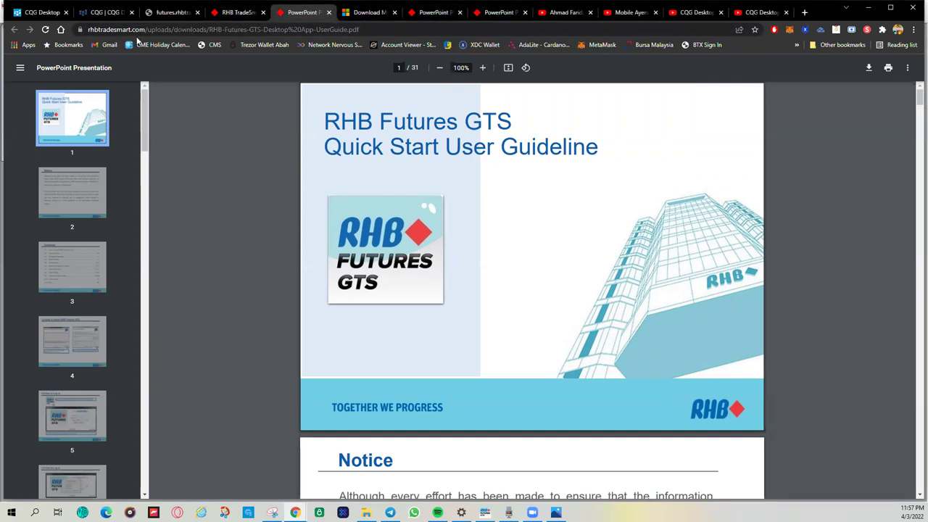
left_click(98, 12)
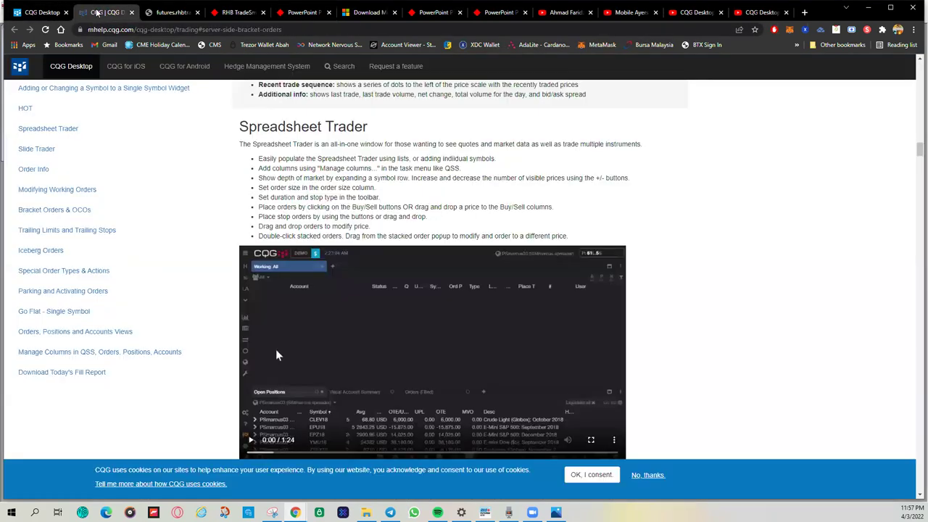
scroll(186, 186, "up", 10)
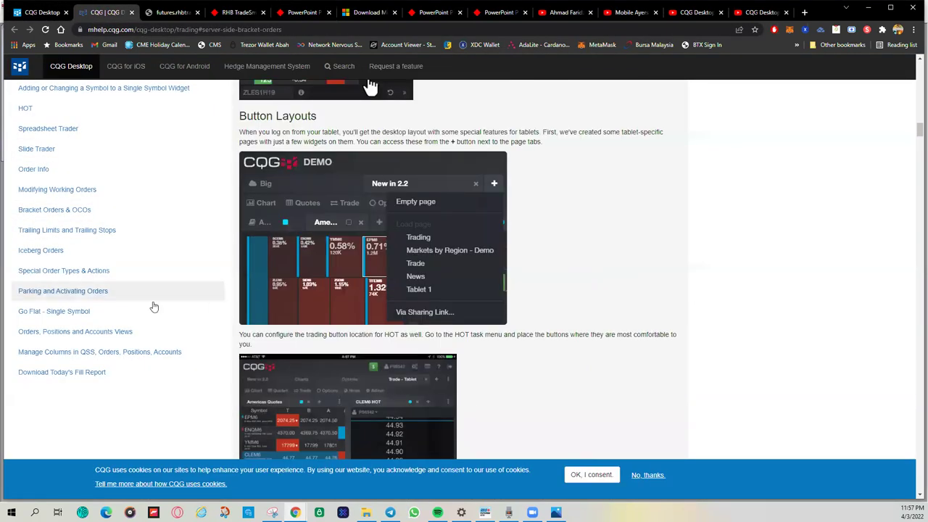
scroll(369, 325, "up", 8)
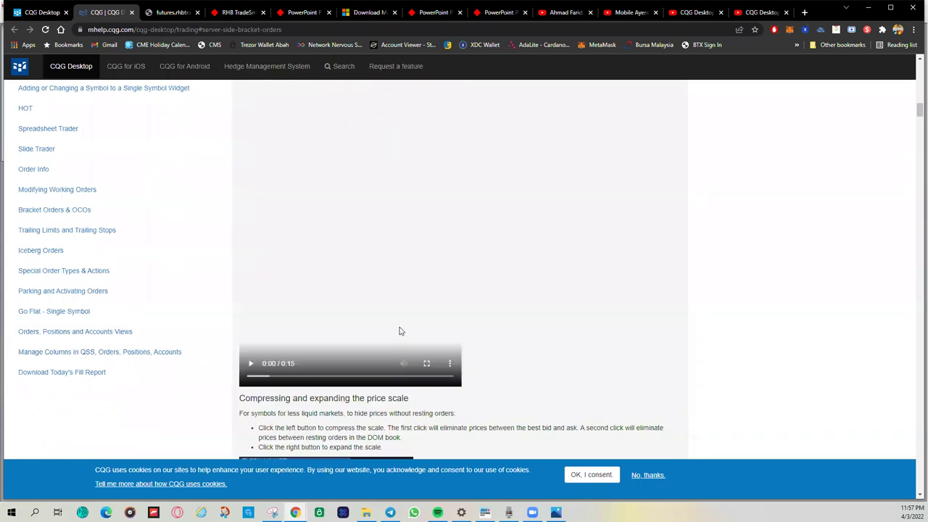
scroll(399, 330, "up", 3)
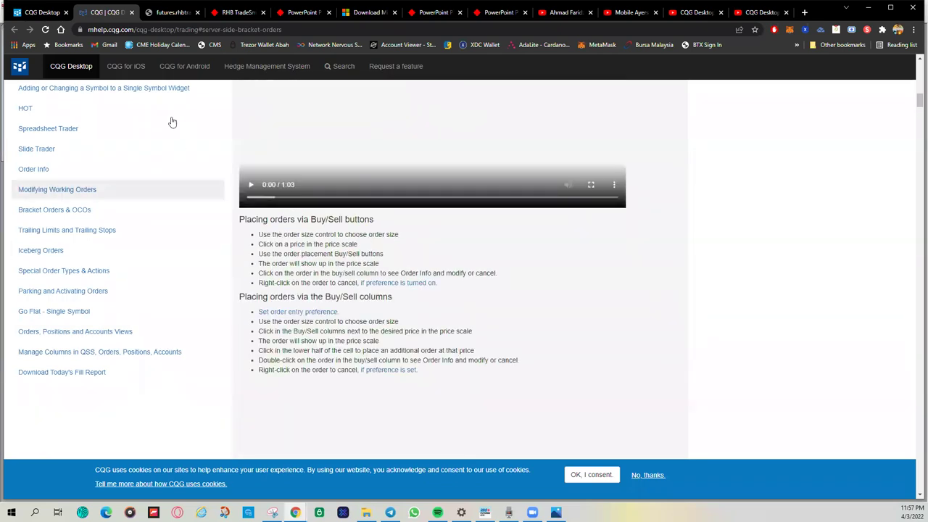
left_click(205, 30)
right_click(205, 32)
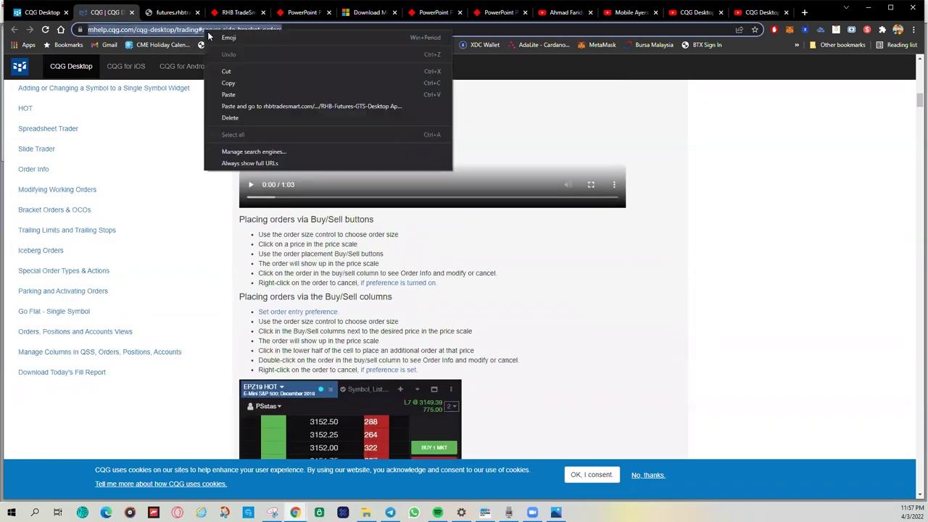
left_click(226, 84)
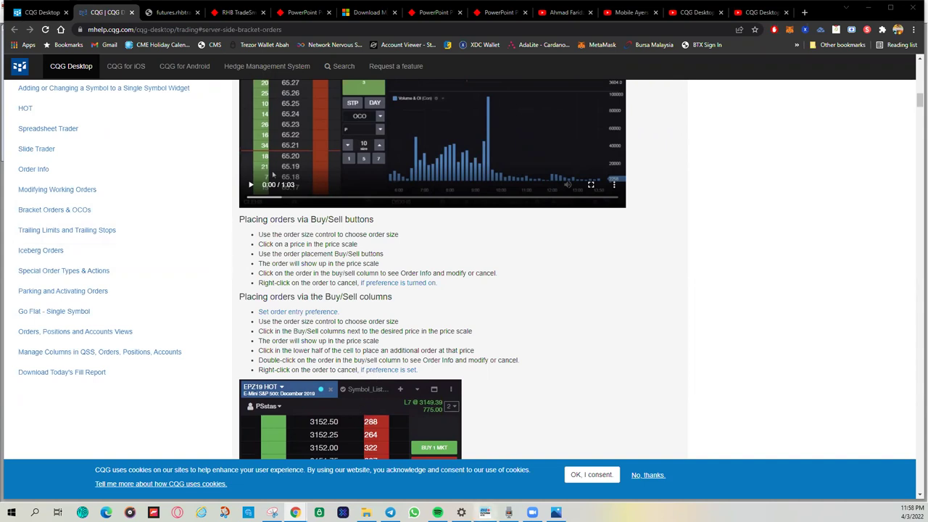
Switch to GTS and examine the CLK2 position's P/L columns and the account's P/L row, ending on the order list
left_click(485, 512)
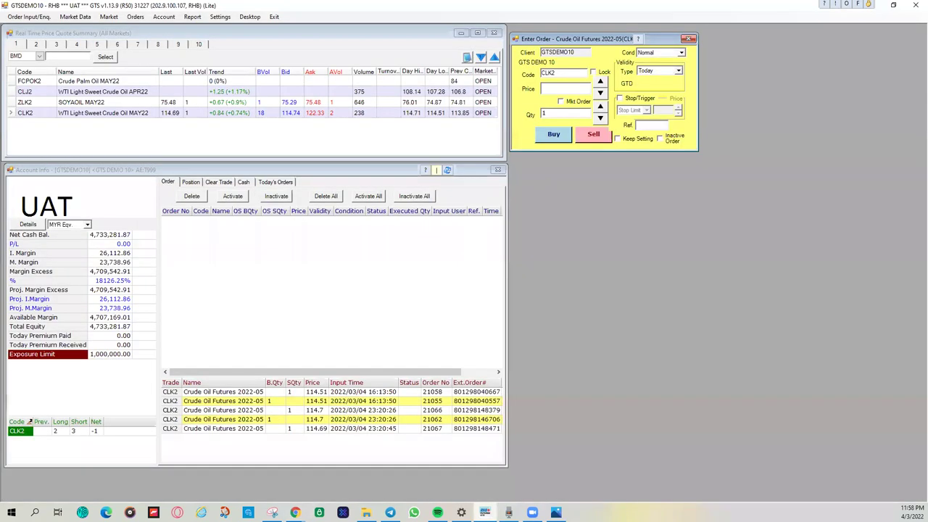
left_click(191, 182)
left_click_drag(346, 459, 384, 459)
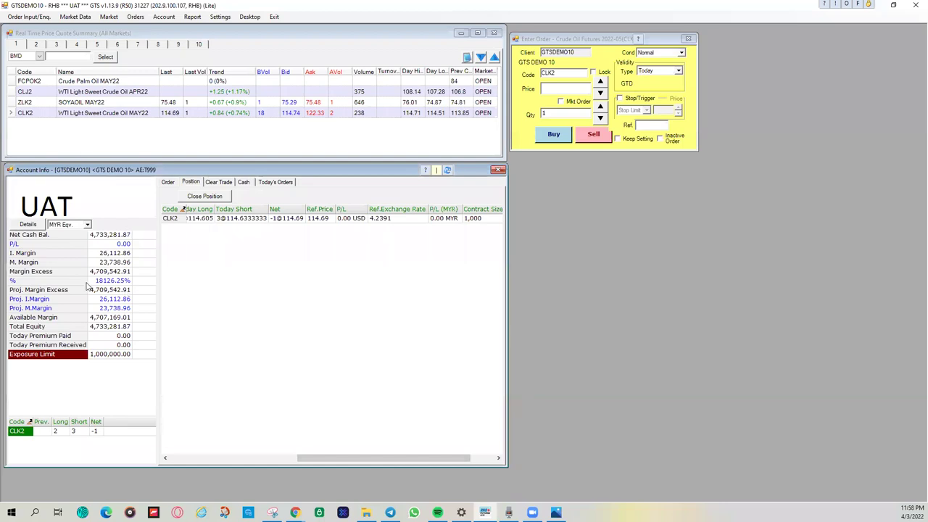
left_click(19, 246)
left_click(120, 245)
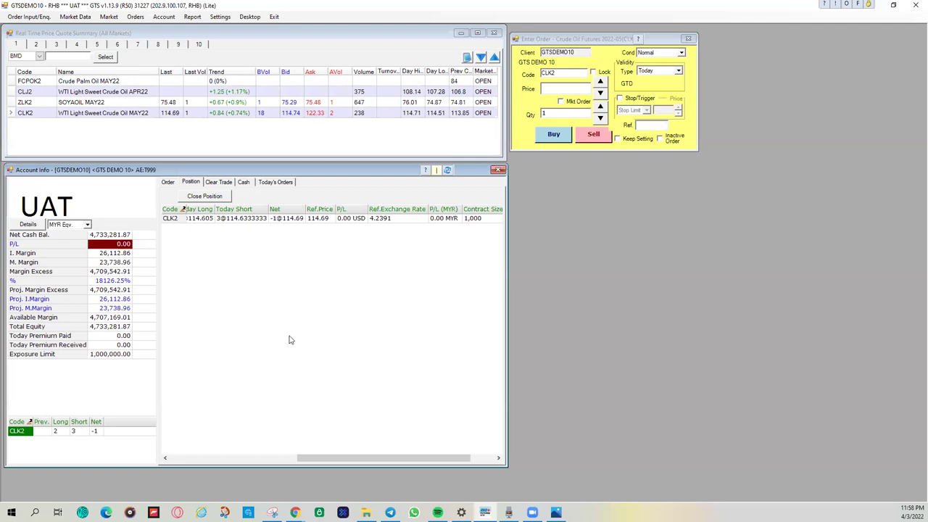
left_click(166, 182)
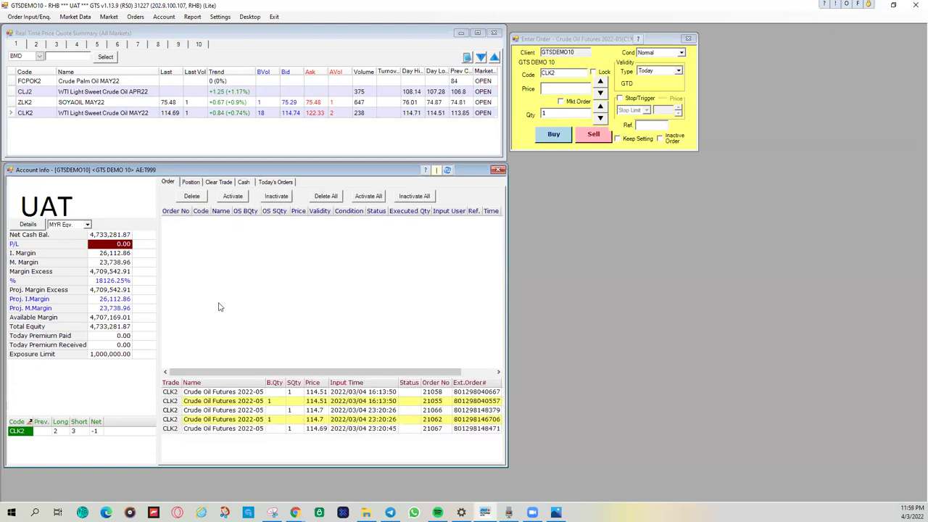
Switch to CQG Desktop in Chrome and change the HOT order ticket's symbol to CLE
left_click(292, 509)
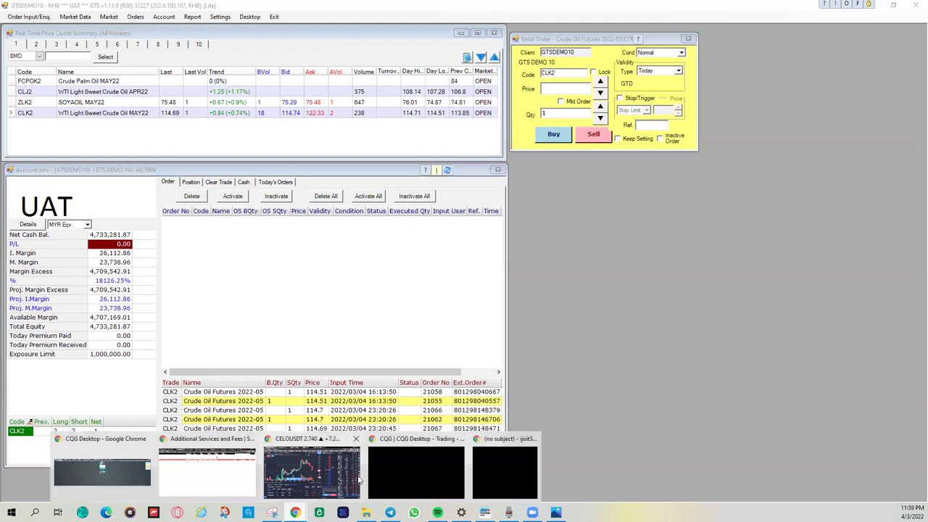
left_click(398, 466)
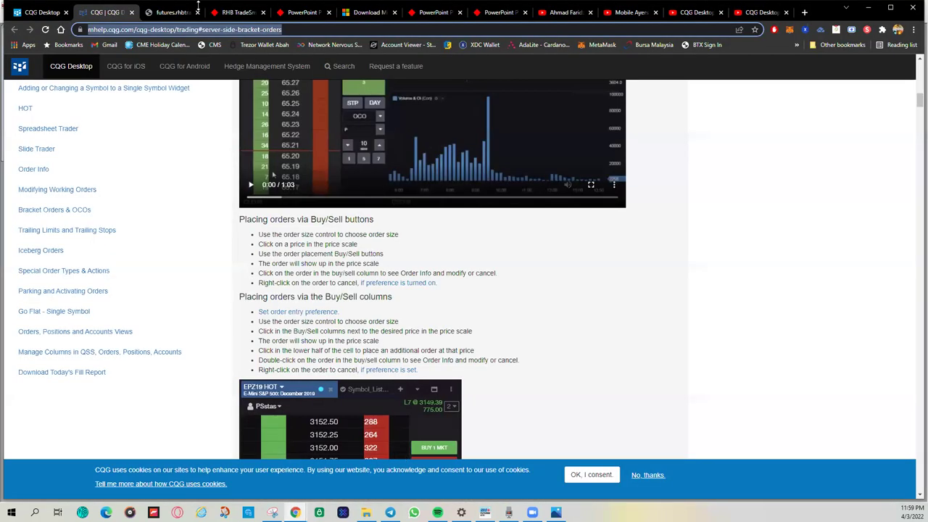
left_click(40, 12)
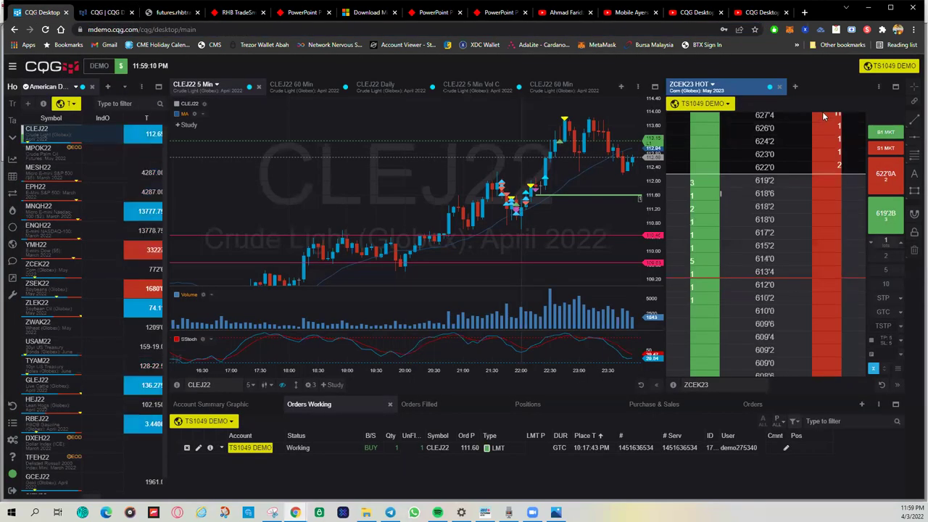
left_click(716, 387)
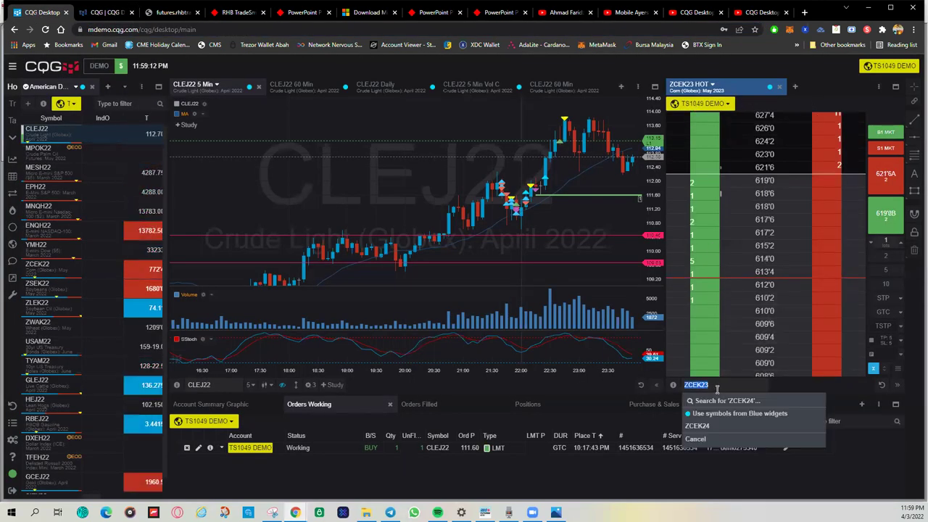
type("CLE")
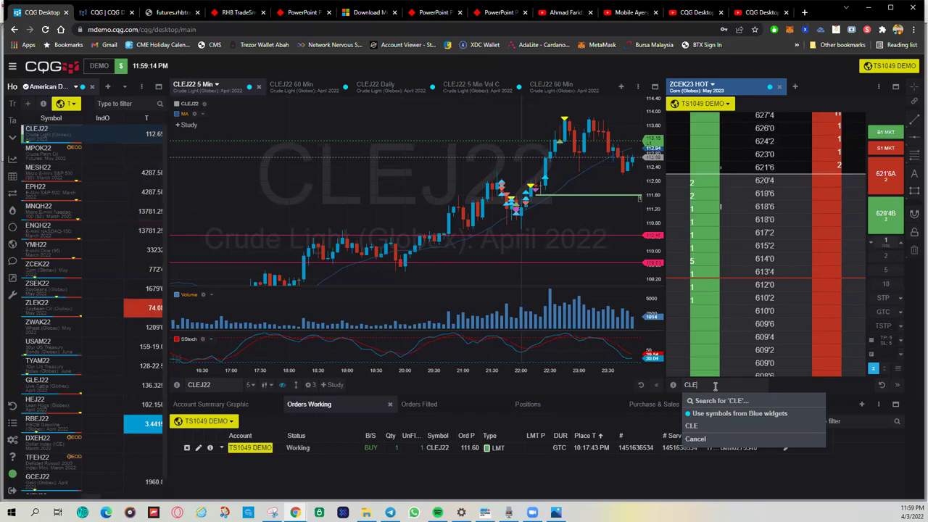
left_click(700, 431)
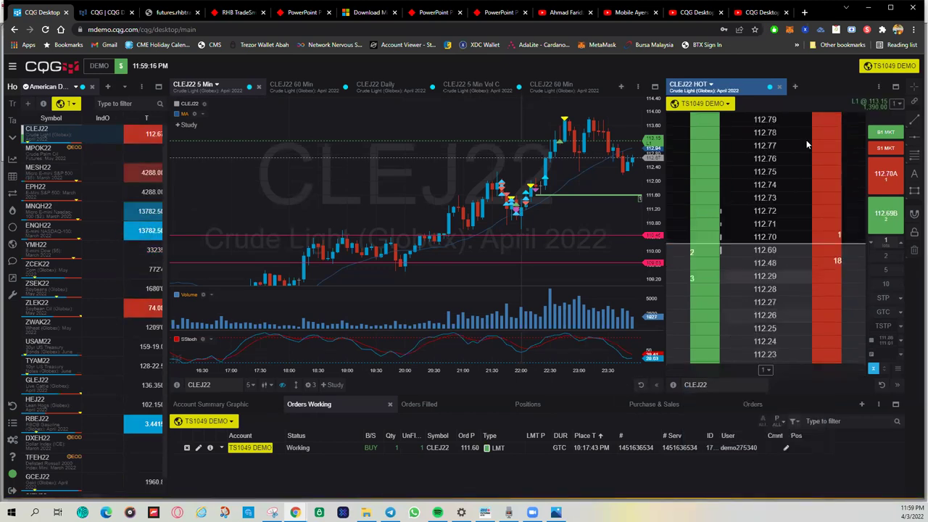
Close out CLEJ22 with Go flat from the HOT ticket, confirm it and dismiss the order notification
left_click(874, 105)
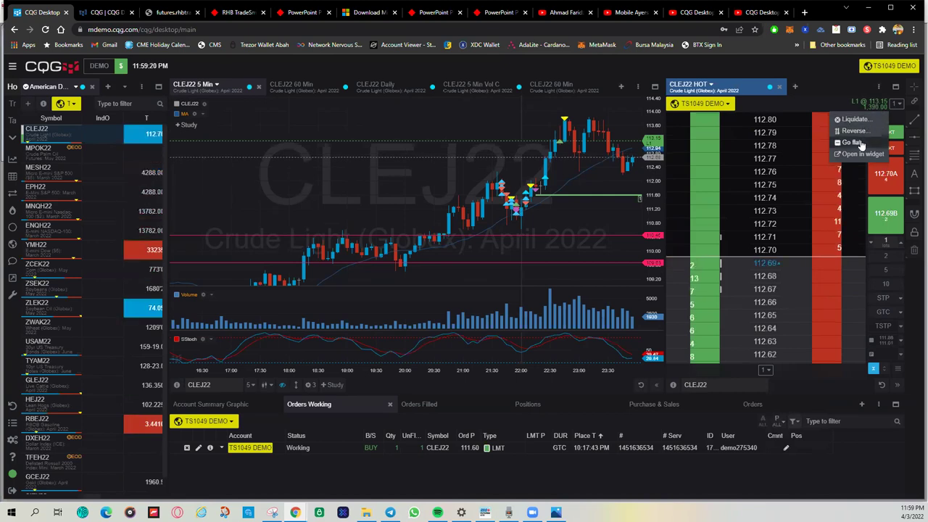
left_click(861, 143)
left_click(517, 344)
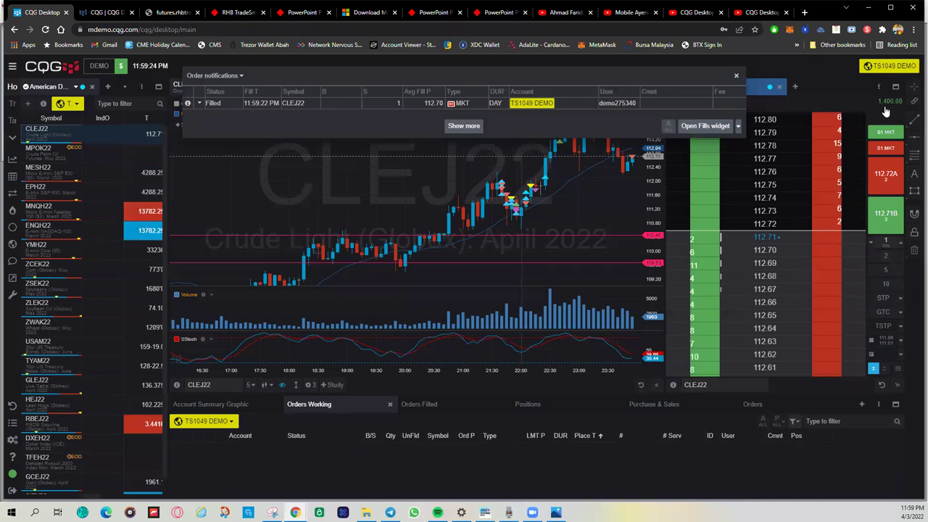
left_click(736, 75)
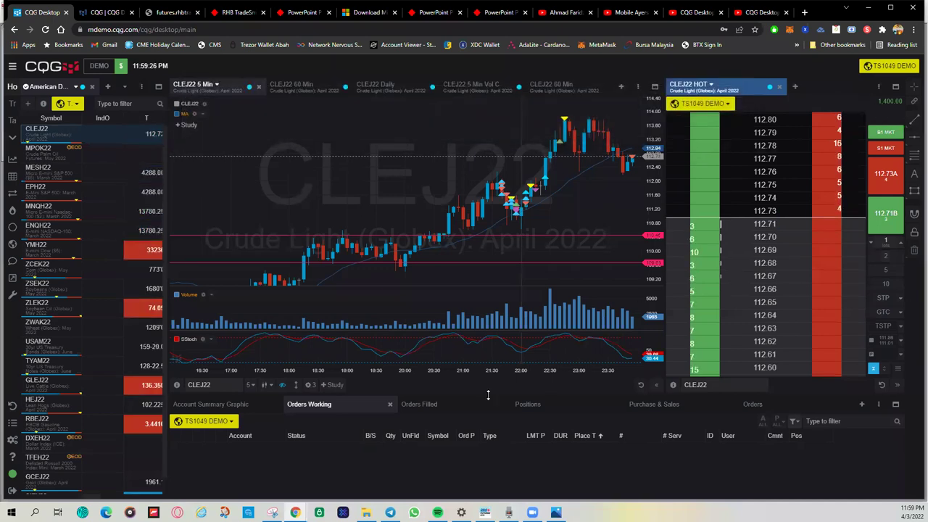
Examine the individual CLEJ22 buy and sell trades and the realized P/L in Purchase & Sales
left_click(651, 405)
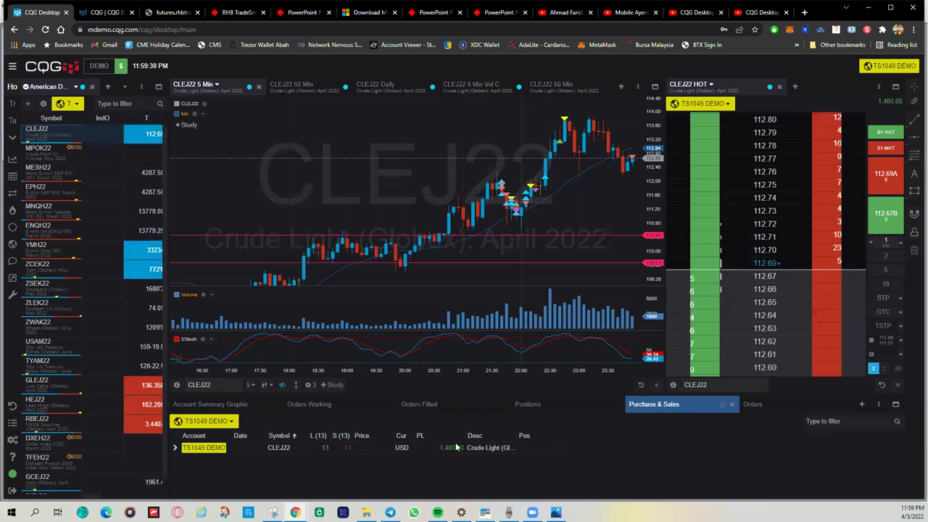
left_click(176, 449)
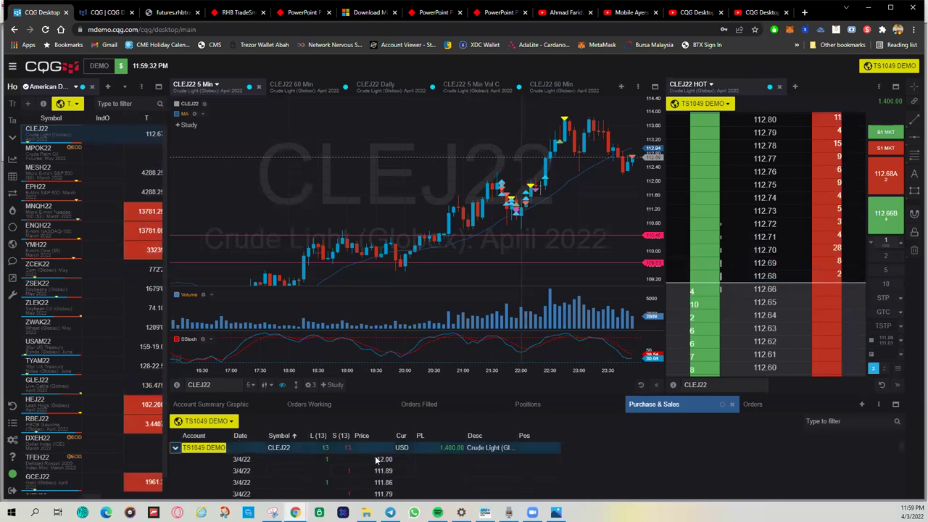
scroll(375, 457, "down", 1)
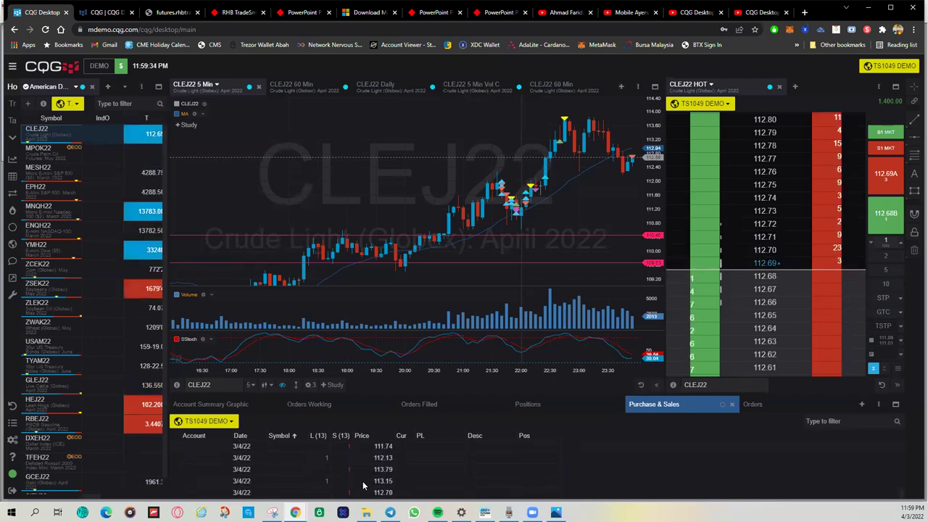
scroll(363, 481, "up", 1)
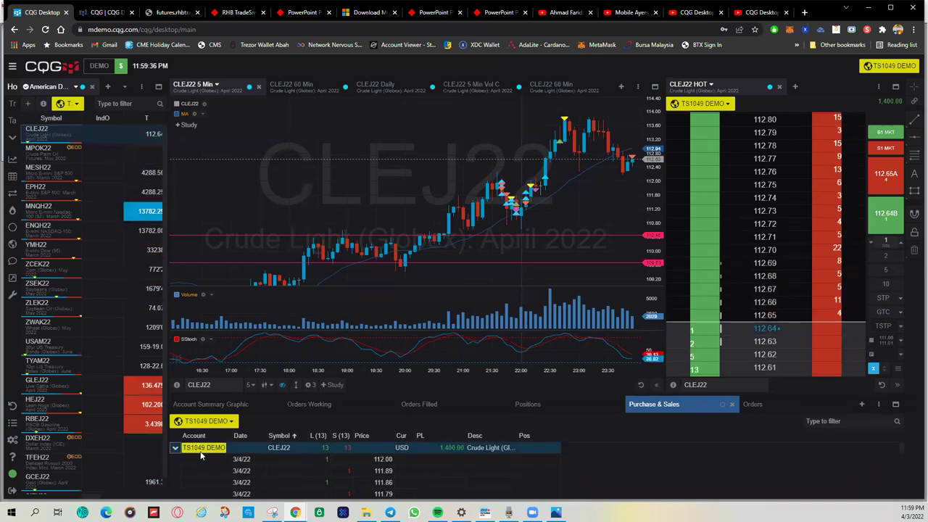
left_click(177, 449)
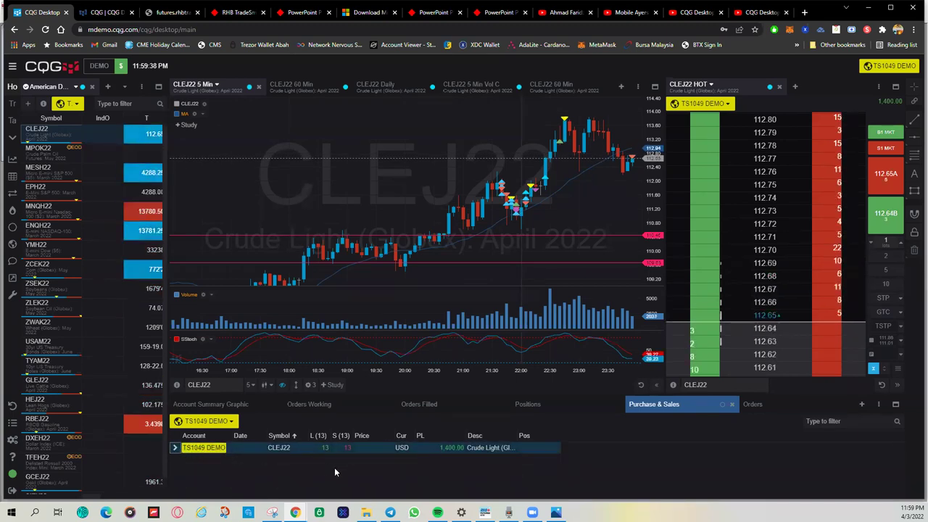
left_click(175, 448)
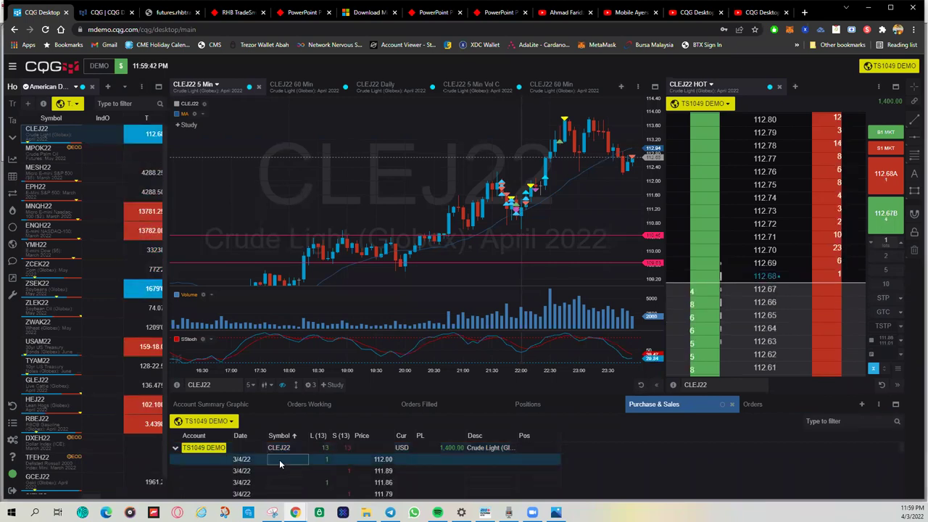
left_click(315, 470)
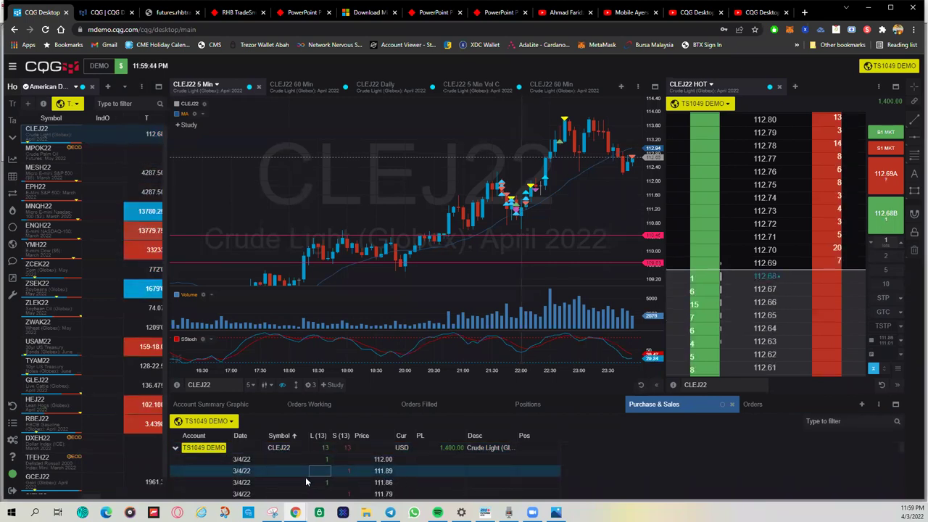
left_click(319, 482)
left_click(319, 494)
mouse_move(485, 513)
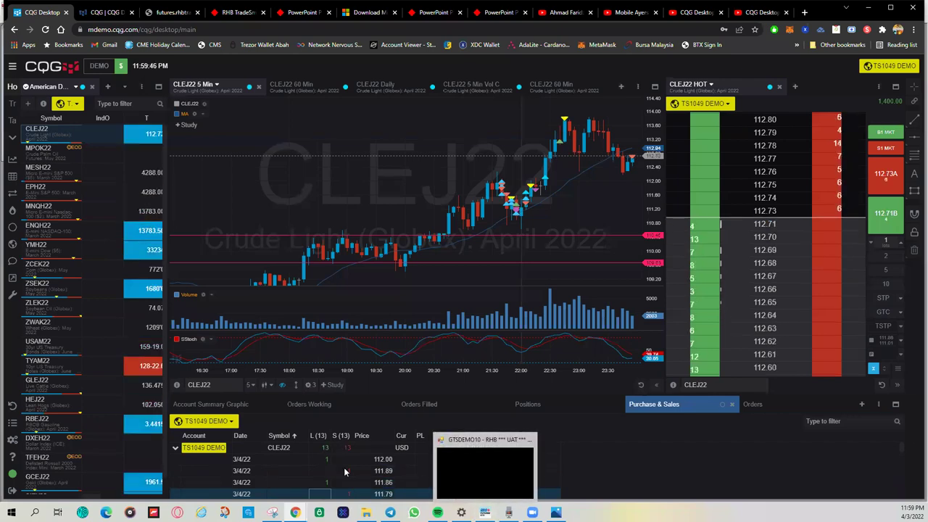
Buy 1 CLEJ22 at market from the HOT ticket, show it in Positions and dismiss the order notification
left_click(885, 132)
left_click(504, 306)
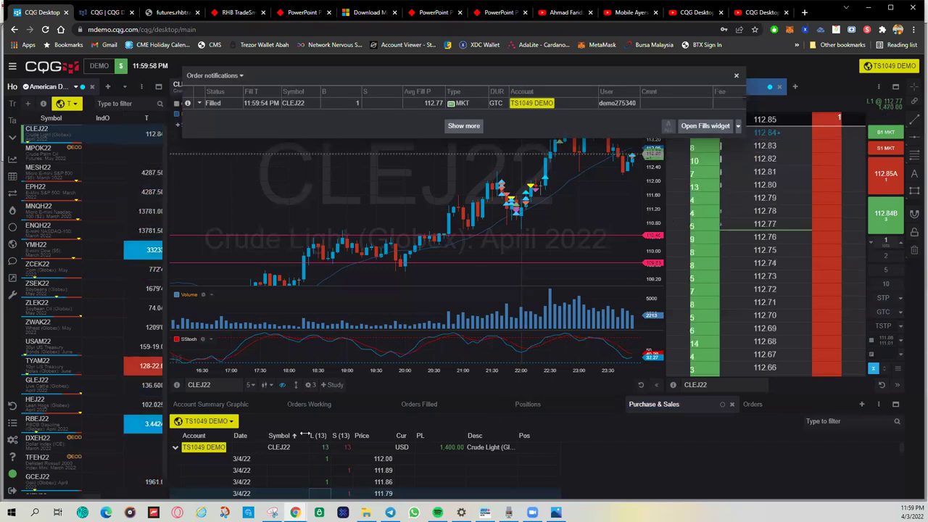
left_click(522, 406)
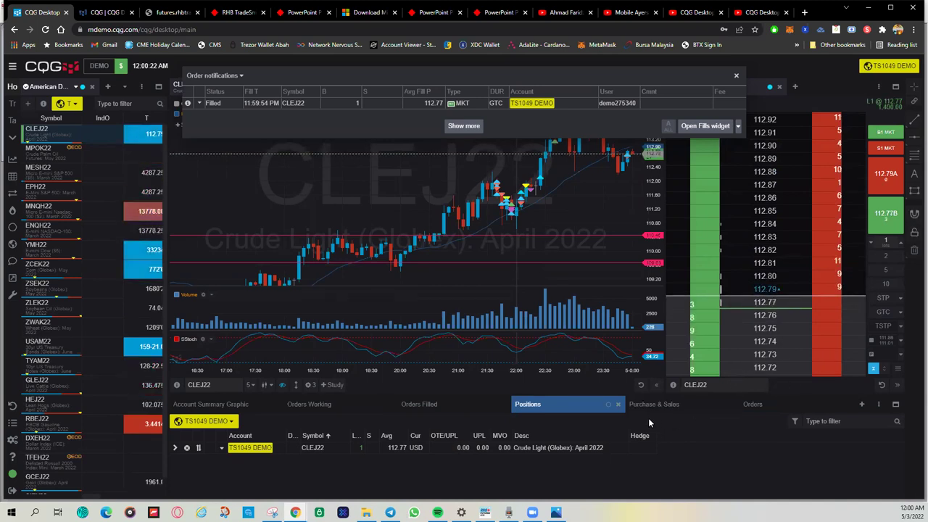
left_click(736, 75)
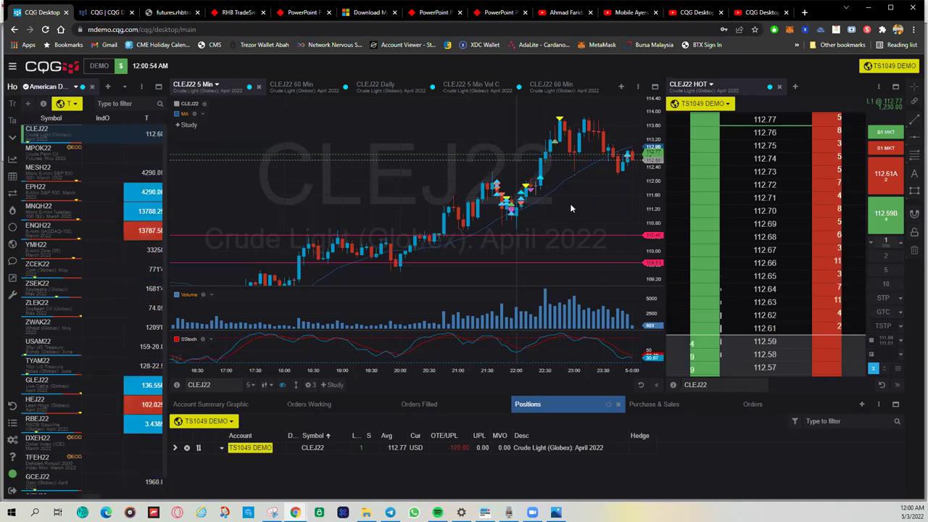
scroll(580, 202, "down", 1)
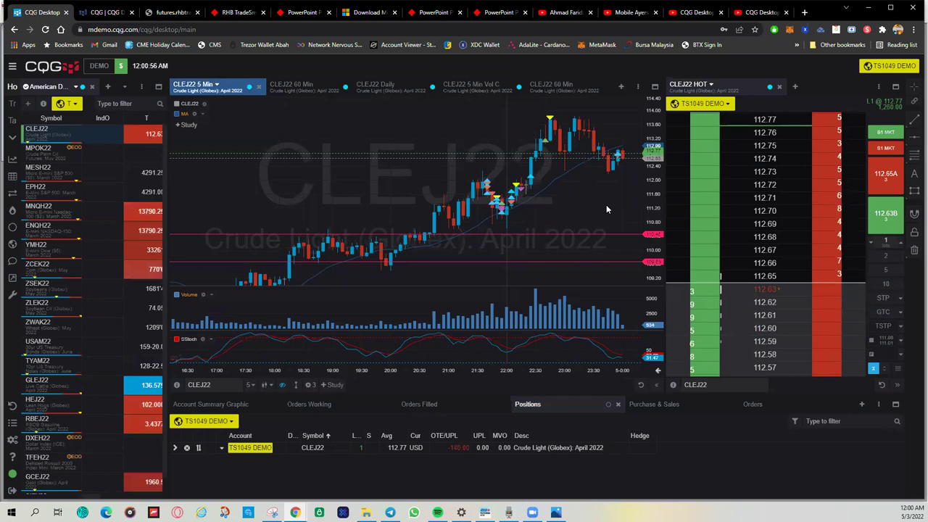
scroll(635, 208, "down", 1)
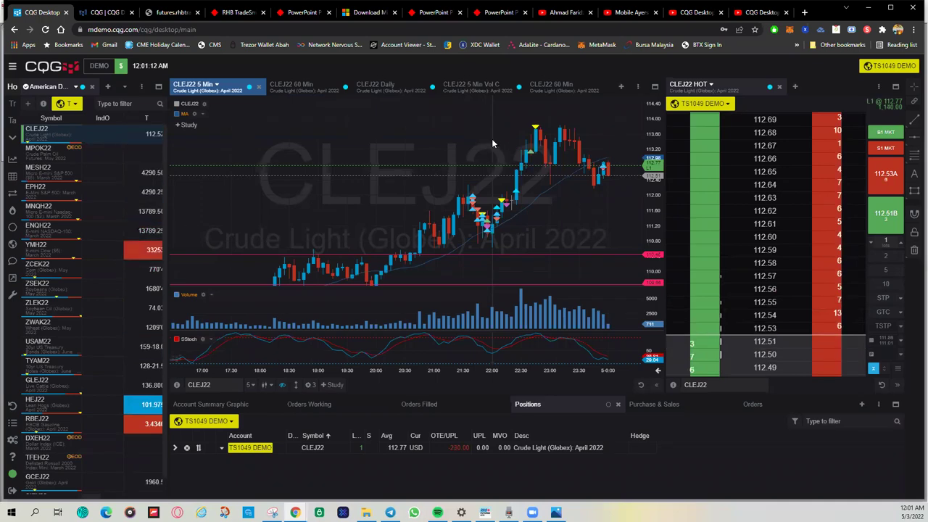
Minimize the Chrome and GTS windows to reveal the desktop, and preview the open Chrome windows
left_click(868, 12)
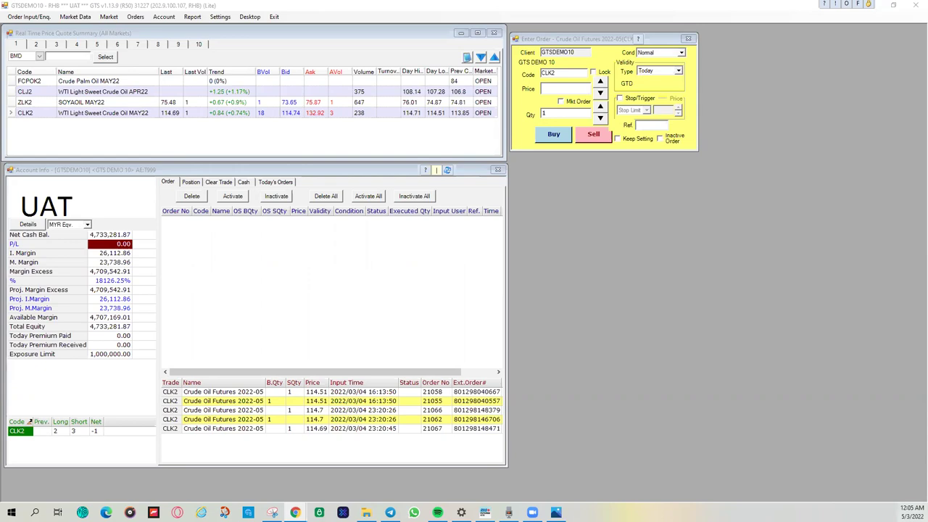
mouse_move(912, 511)
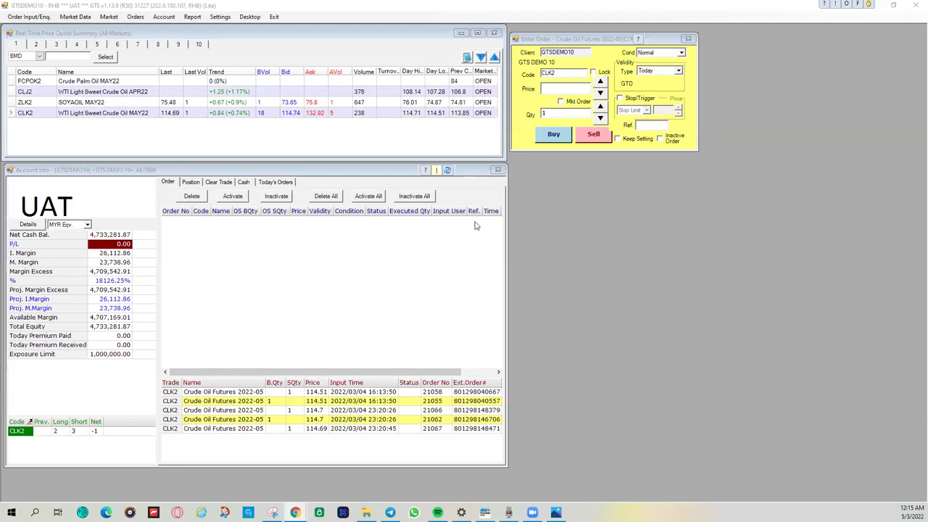
left_click(879, 9)
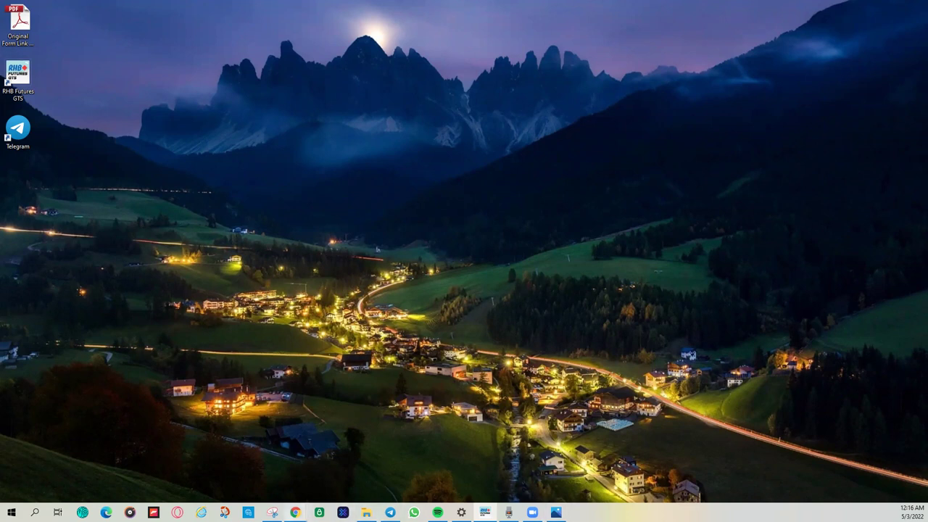
mouse_move(295, 512)
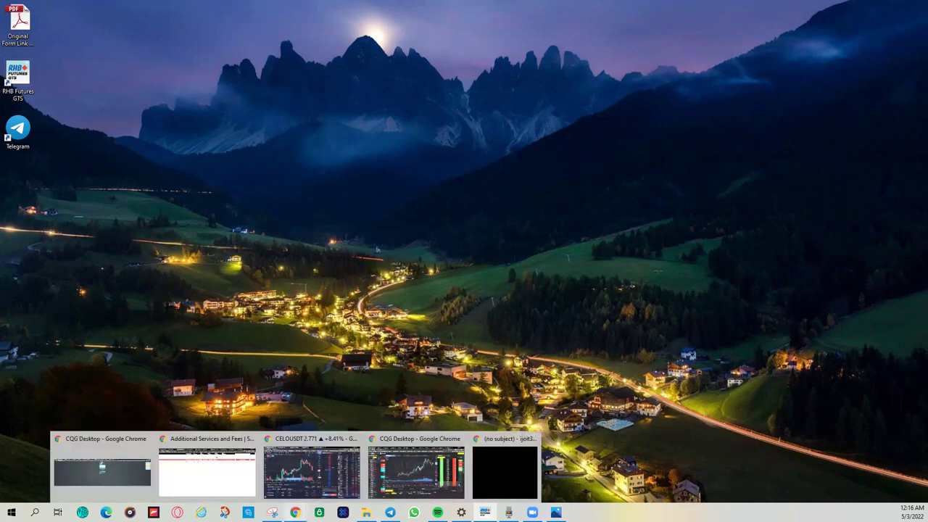